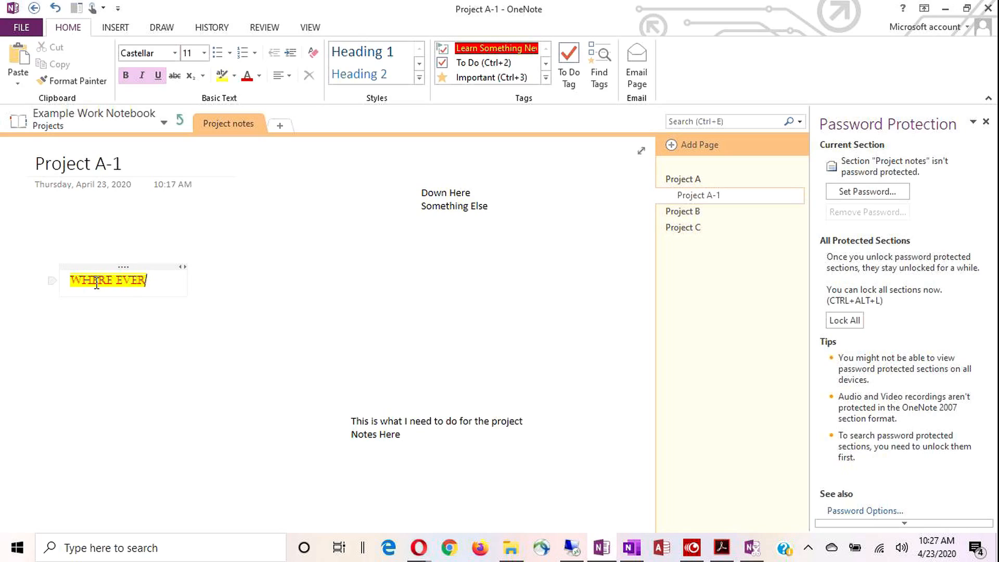
Step: Tag the WHERE EVER note as Important
{"action": "left_click", "coordinate": [74, 279]}
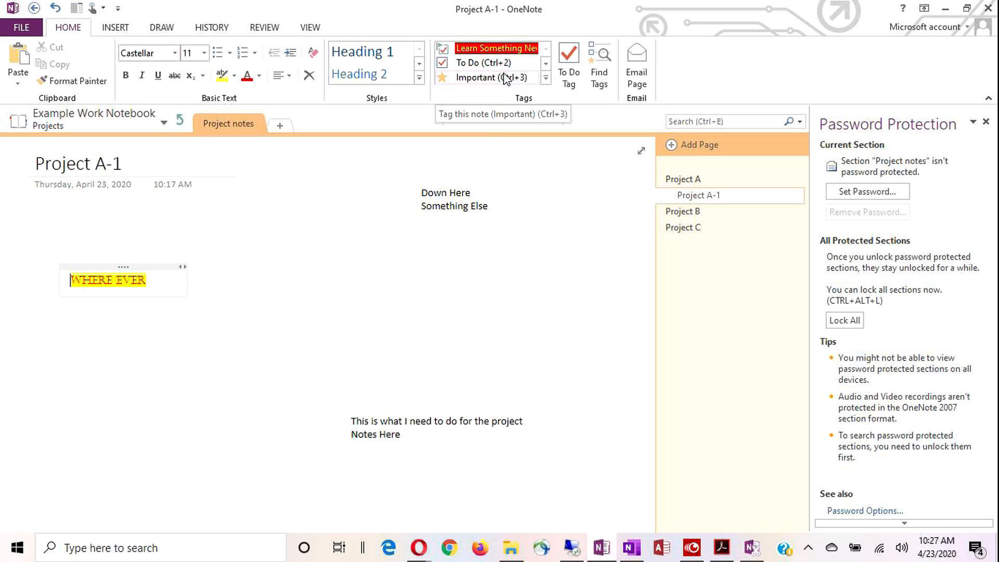
{"action": "left_click", "coordinate": [451, 77]}
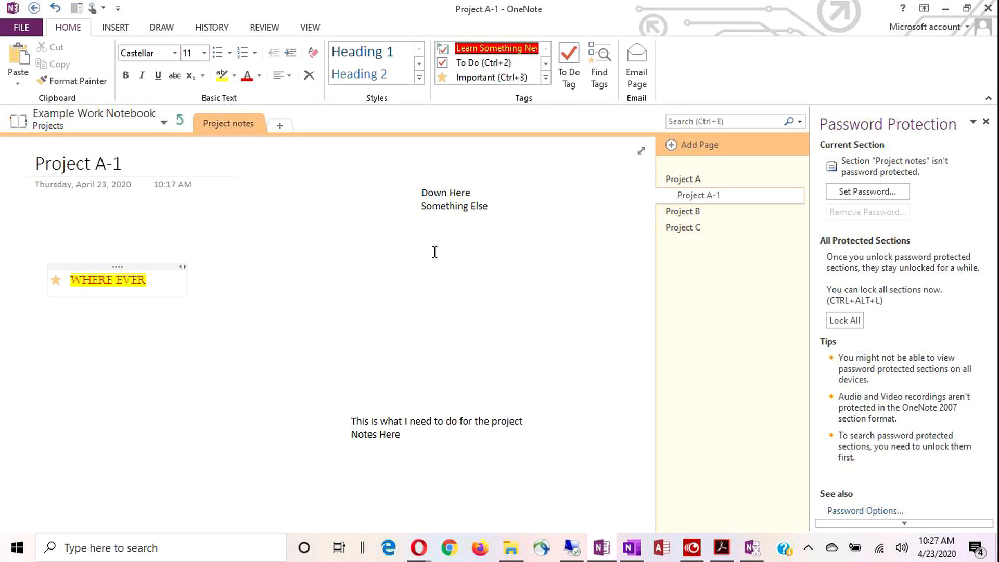
Step: Browse the full list of note tags, compare it with the tag list in the OneNote for Windows 10 app, and return to the Project A-1 page
{"action": "left_click", "coordinate": [546, 78]}
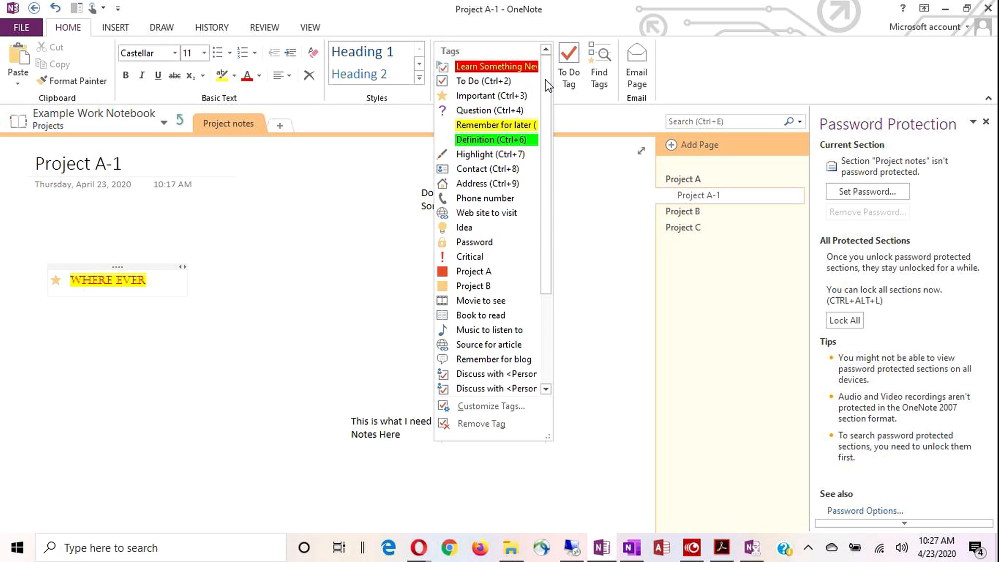
{"action": "mouse_move", "coordinate": [548, 86]}
{"action": "left_mouse_down"}
{"action": "mouse_move", "coordinate": [560, 205]}
{"action": "mouse_move", "coordinate": [551, 191]}
{"action": "mouse_move", "coordinate": [553, 92]}
{"action": "left_mouse_up"}
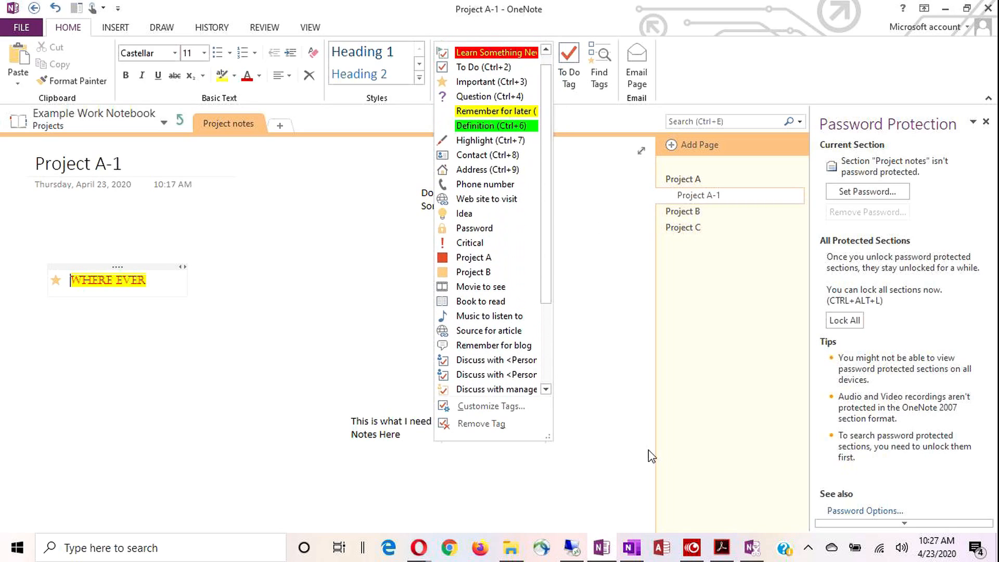
{"action": "left_click", "coordinate": [634, 553]}
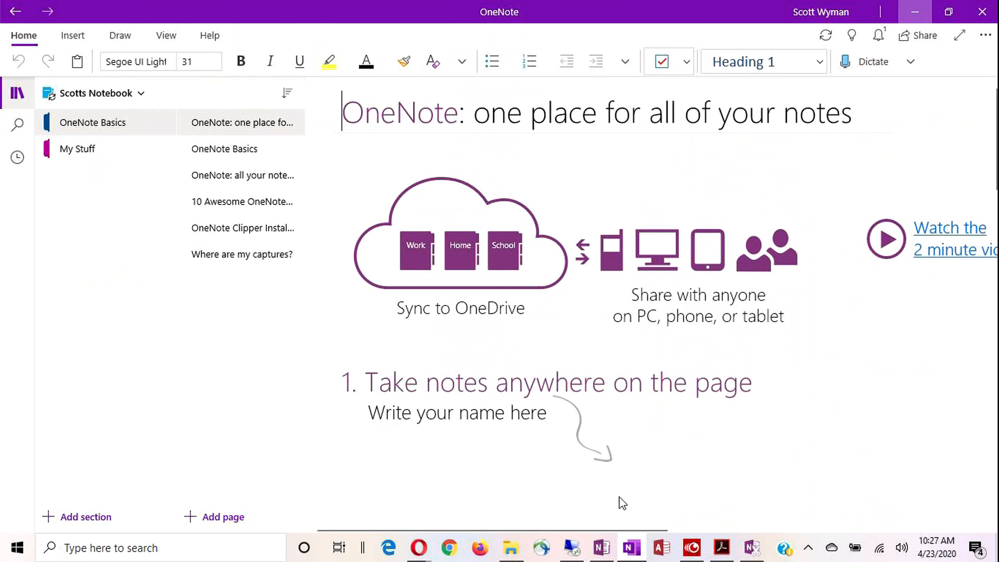
{"action": "left_click", "coordinate": [687, 62]}
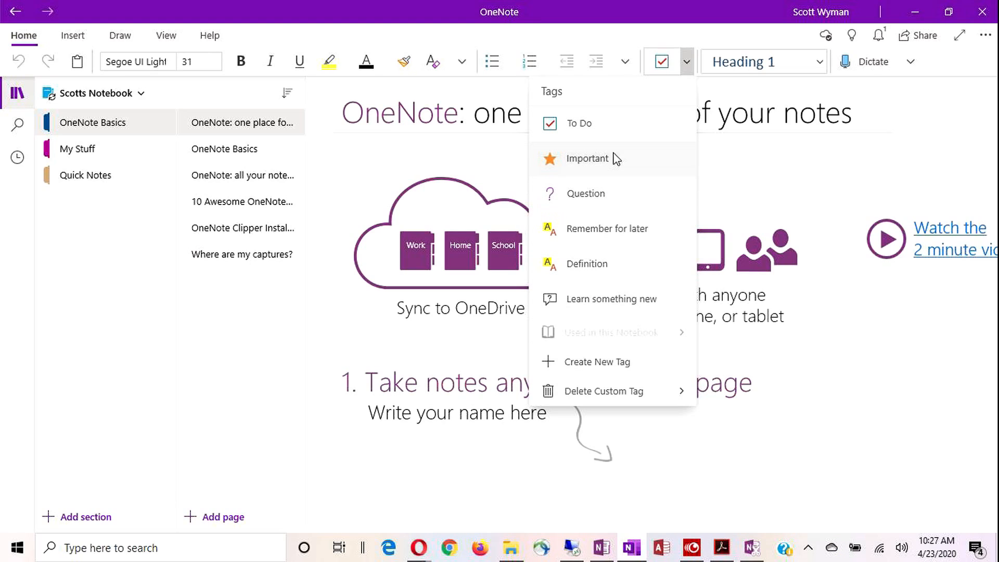
{"action": "left_click", "coordinate": [688, 63]}
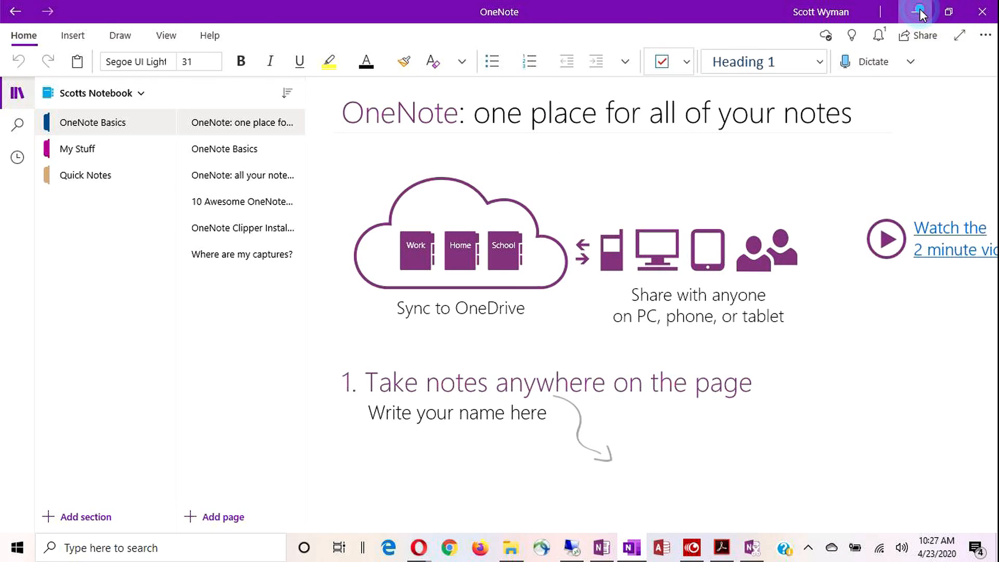
{"action": "left_click", "coordinate": [920, 15]}
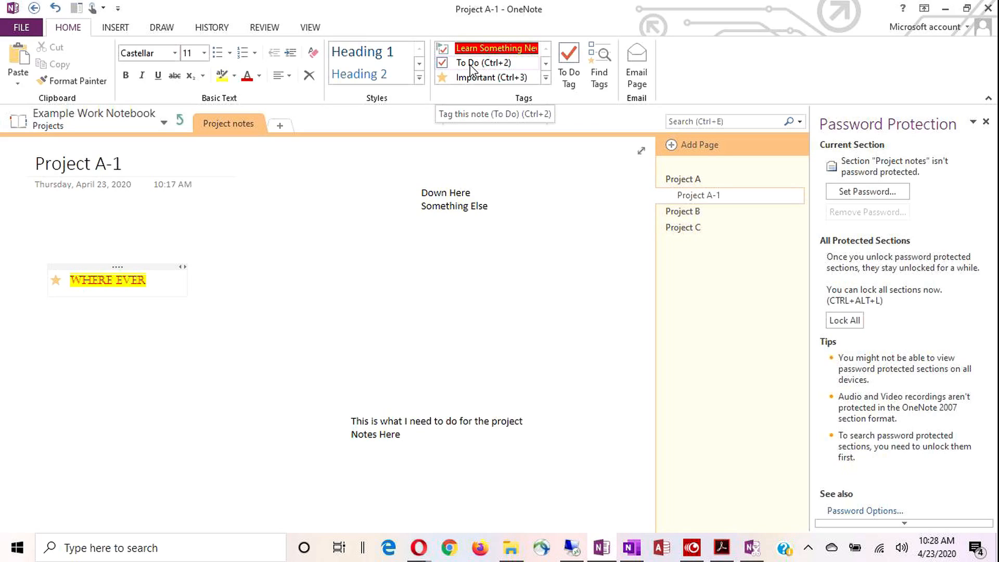
Step: Add a To Do checklist in the middle of the page with the items "Do this", "Do that" and "Do other"
{"action": "left_click", "coordinate": [335, 276]}
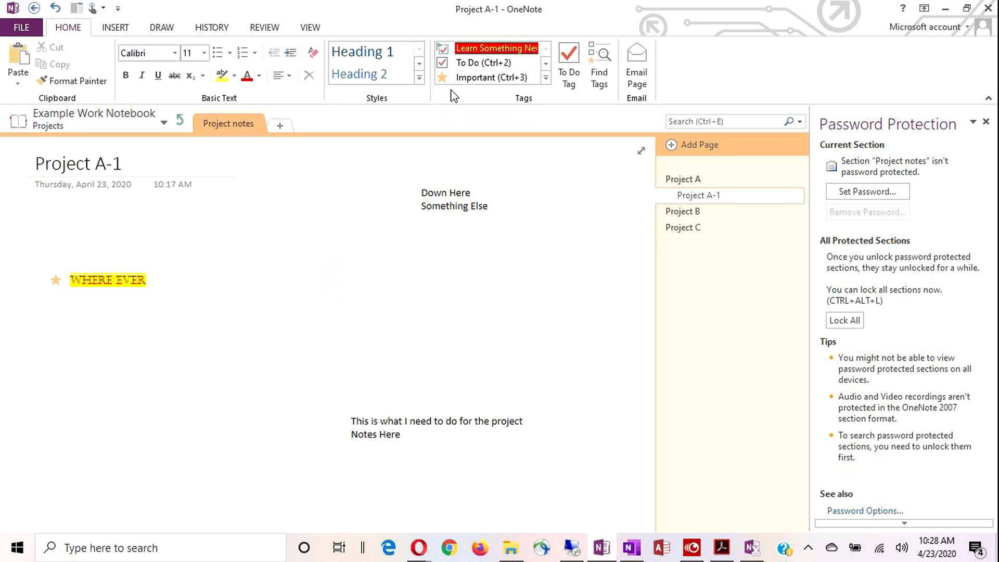
{"action": "left_click", "coordinate": [462, 67]}
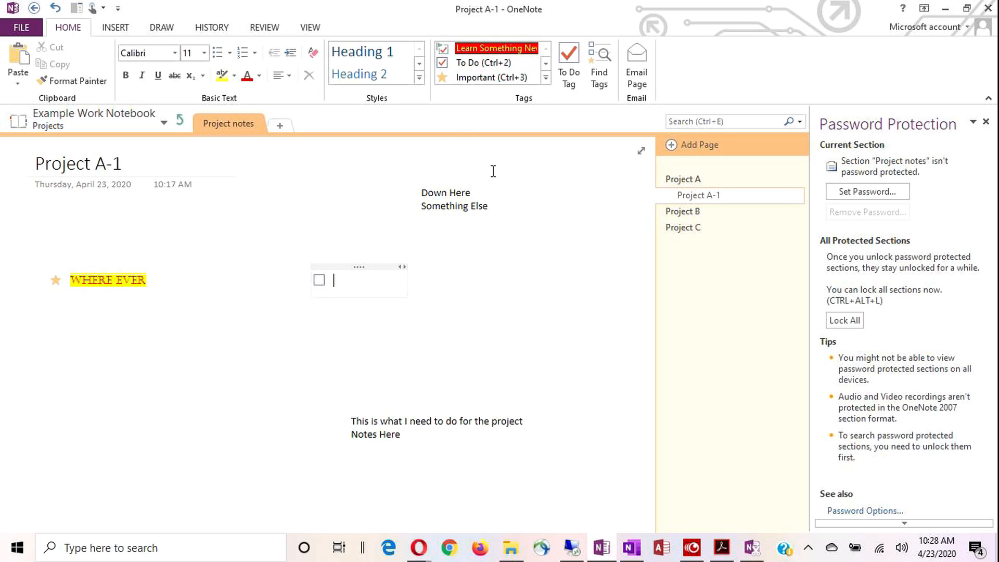
{"action": "type", "text": "Do this"}
{"action": "key", "text": "Return"}
{"action": "type", "text": "Do that"}
{"action": "key", "text": "Return"}
{"action": "type", "text": "Do other"}
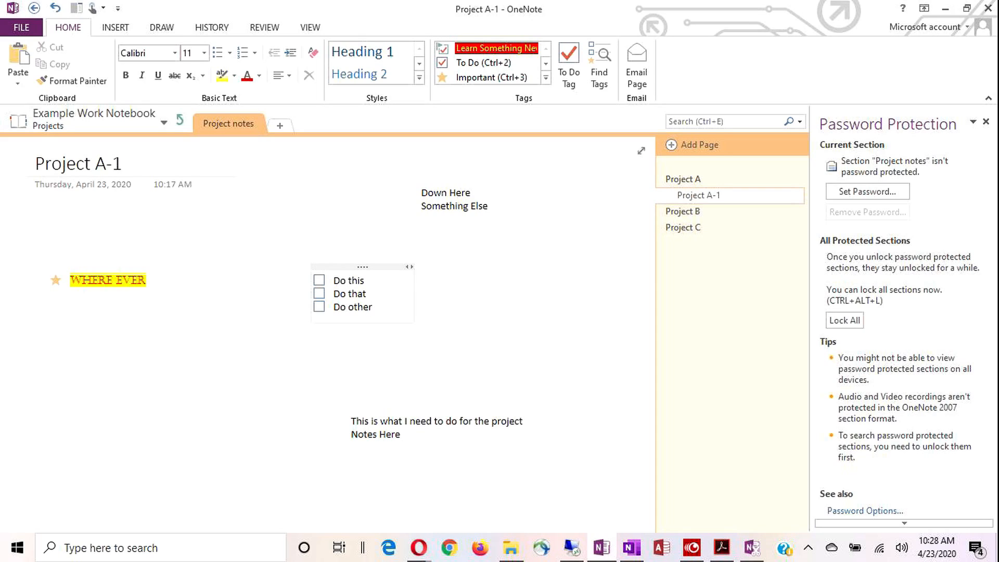
Step: Tick the "Do that" checkbox and clear it again
{"action": "left_click", "coordinate": [511, 302]}
{"action": "left_click", "coordinate": [319, 293]}
{"action": "left_click", "coordinate": [319, 293]}
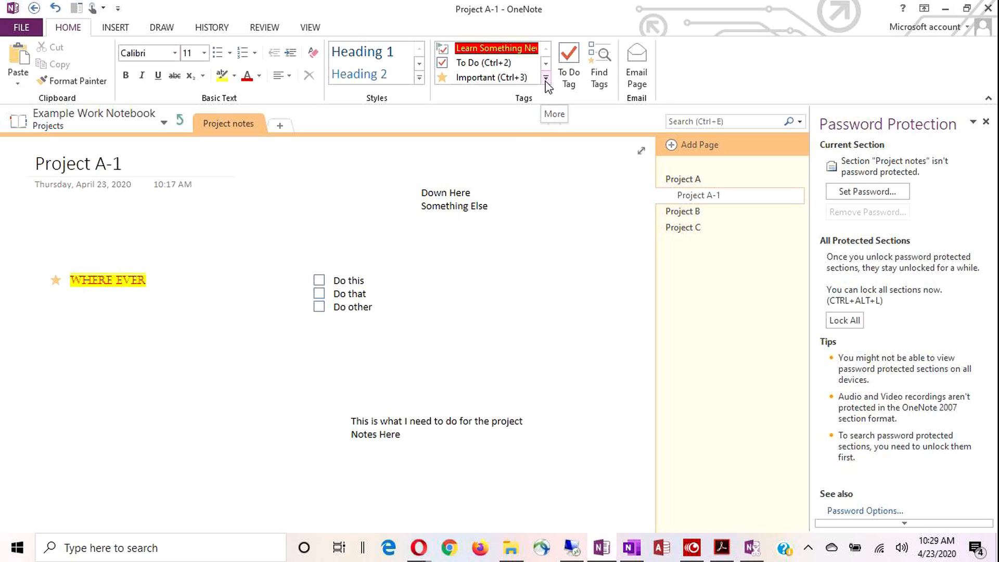
Step: Try the Project B tag on "Do other" and the Project A tag on "Do that", and undo both
{"action": "left_click", "coordinate": [66, 379]}
{"action": "left_click", "coordinate": [358, 307]}
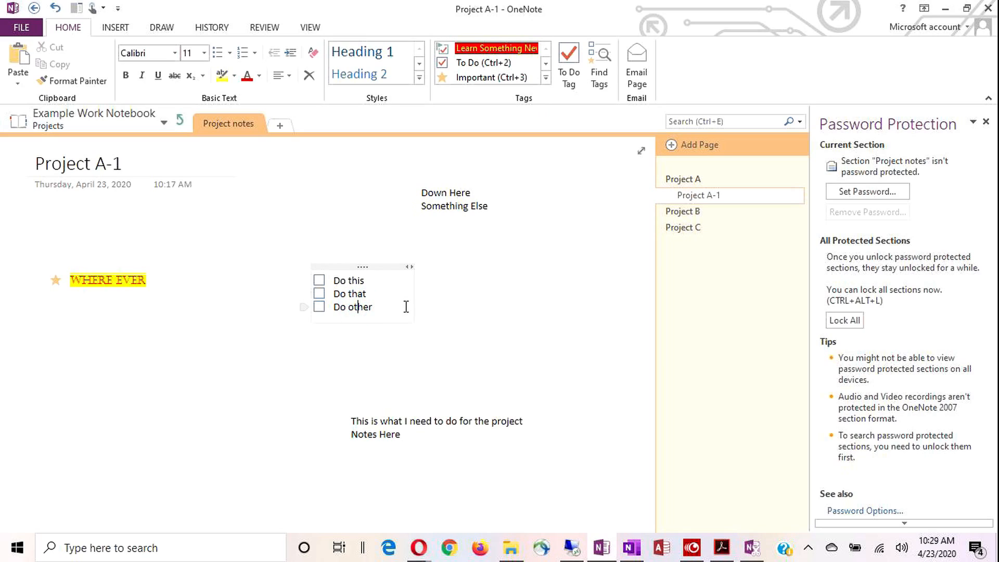
{"action": "left_click", "coordinate": [546, 82]}
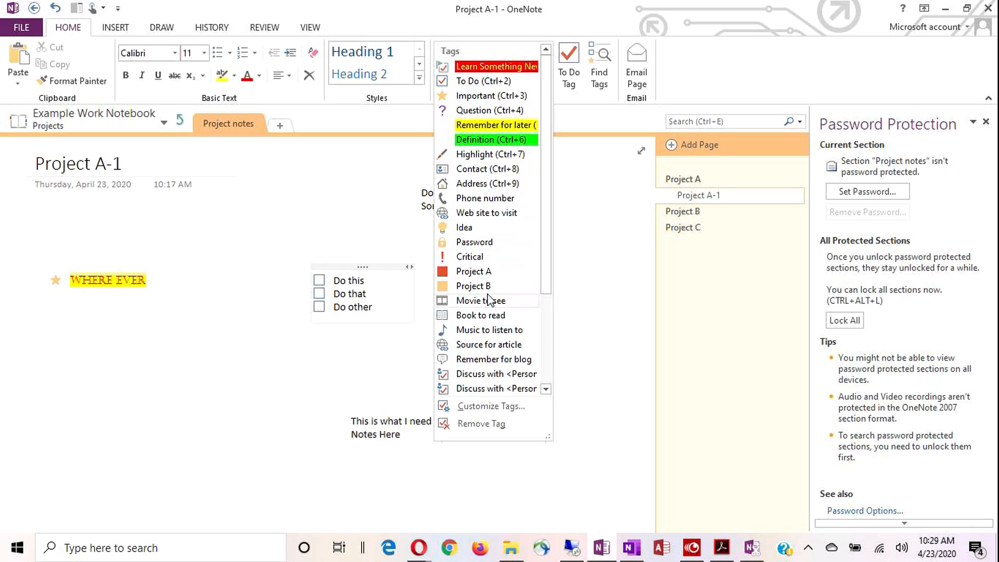
{"action": "left_click", "coordinate": [476, 286]}
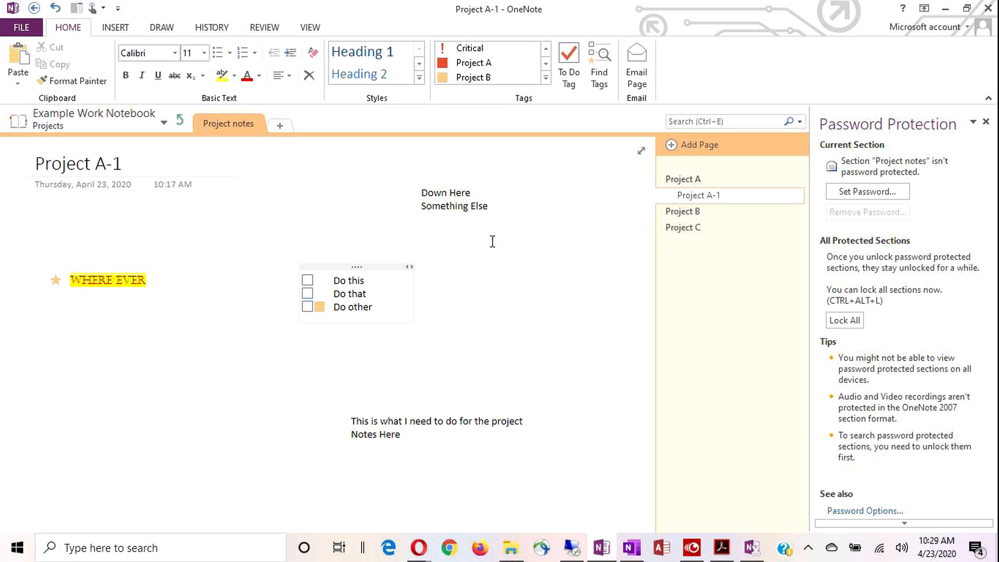
{"action": "left_click", "coordinate": [334, 294]}
{"action": "left_click", "coordinate": [472, 66]}
{"action": "key", "text": "ctrl+z"}
{"action": "key", "text": "ctrl+z"}
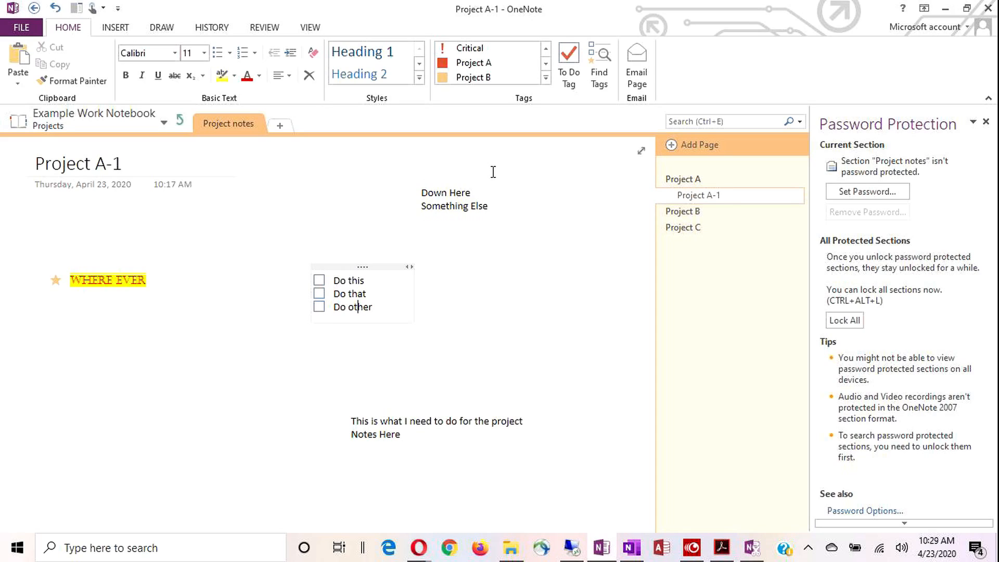
Step: Below WHERE EVER, add a note tagged Discuss with <Person> listing "Discuss New Project with" and "Discuss Project B with", each ending in a colleague's name
{"action": "left_click", "coordinate": [89, 397]}
{"action": "left_click", "coordinate": [546, 78]}
{"action": "left_click_drag", "start_coordinate": [548, 80], "coordinate": [552, 172]}
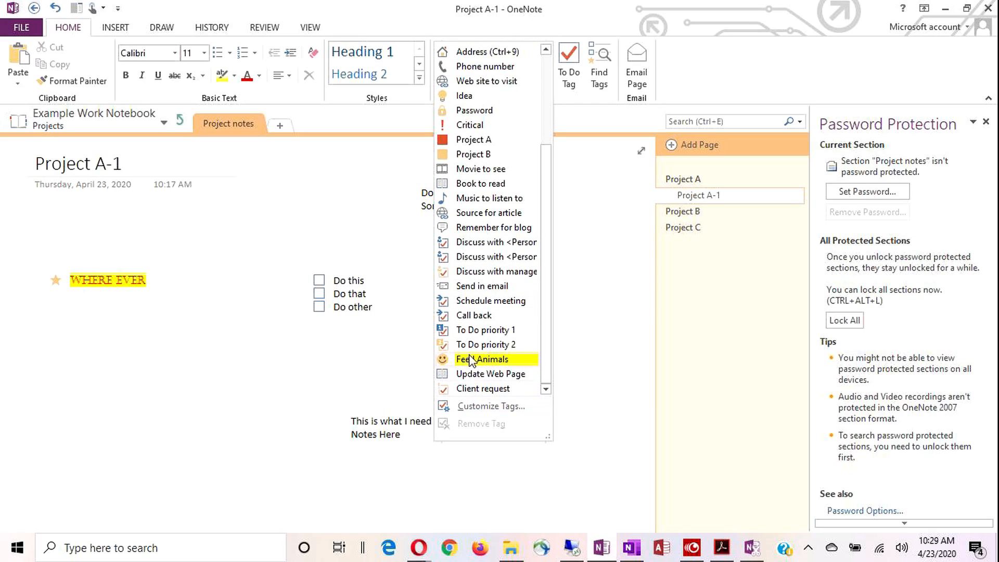
{"action": "left_click", "coordinate": [478, 246]}
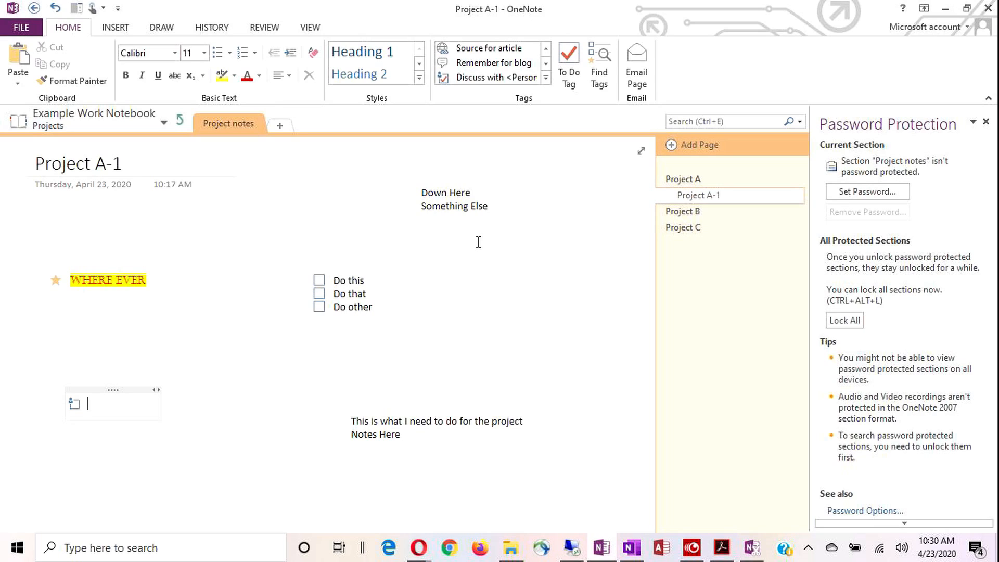
{"action": "type", "text": "Discuss New Pr"}
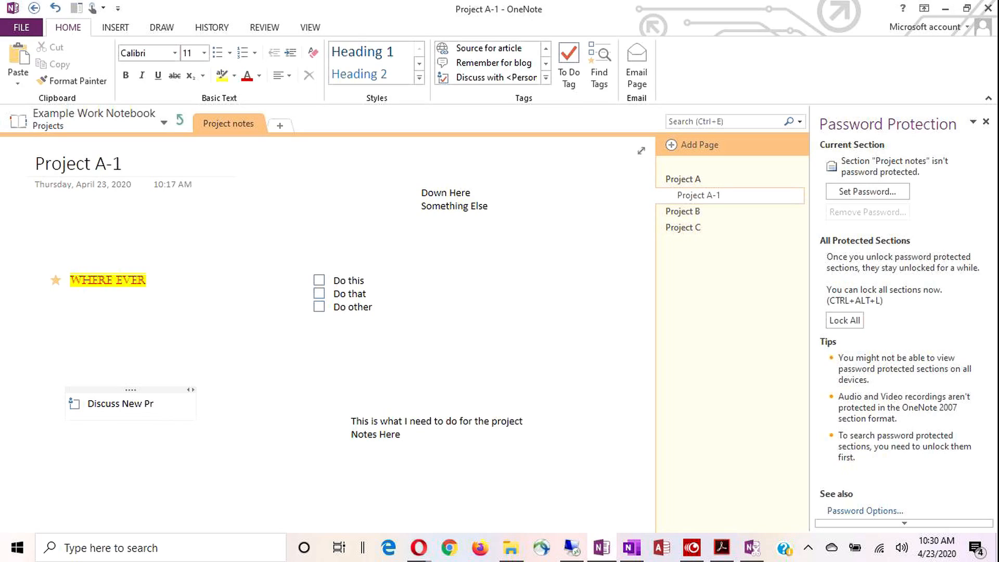
{"action": "type", "text": "oject with "}
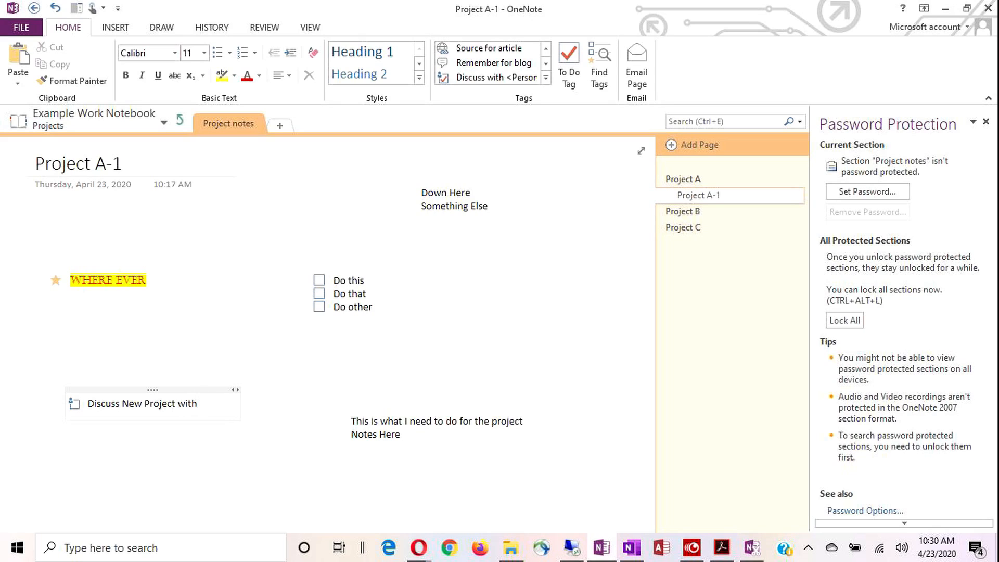
{"action": "type", "text": "Shelly"}
{"action": "key", "text": "Return"}
{"action": "type", "text": "Discuss "}
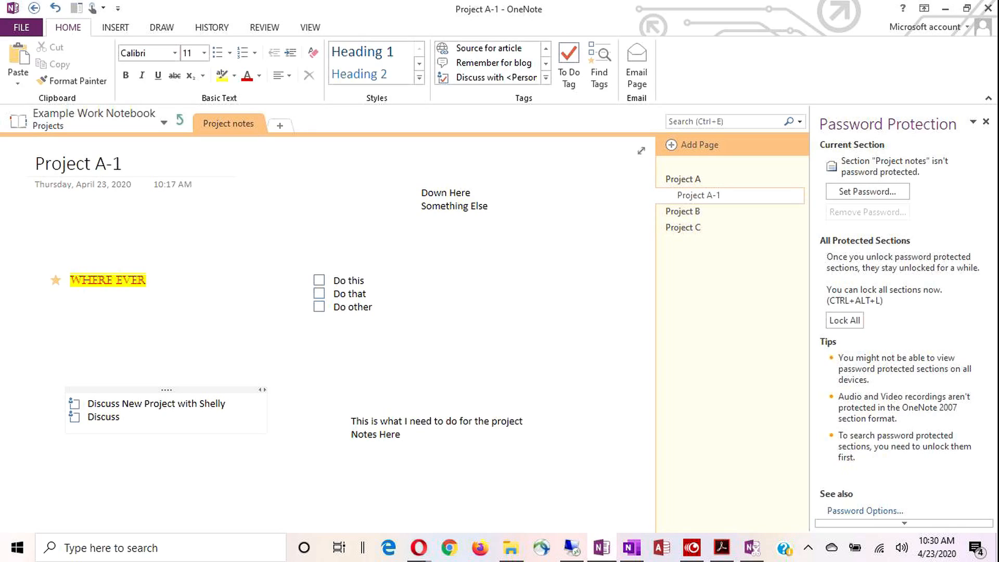
{"action": "type", "text": "Project B with Sharon"}
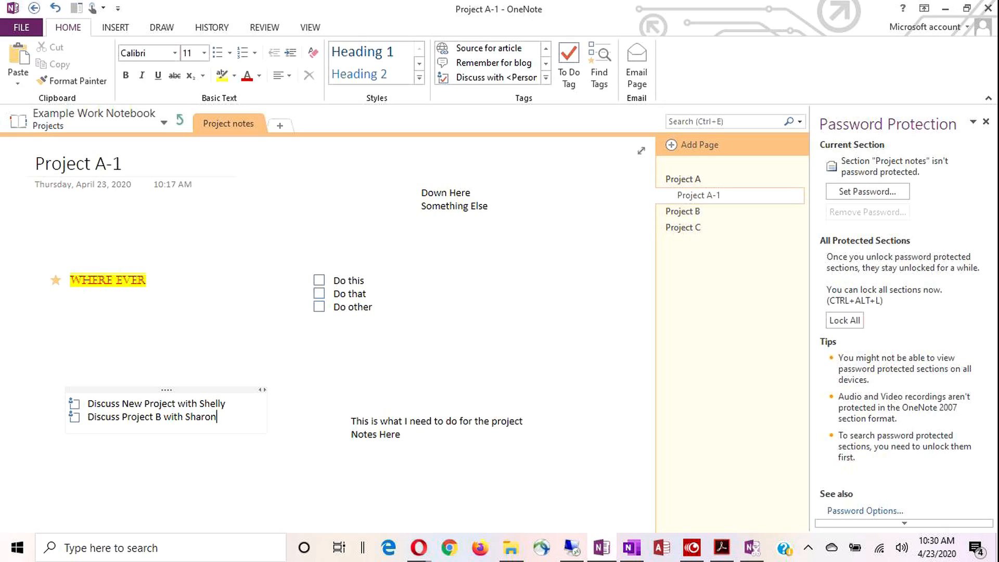
Step: Add the untagged line "Typing stuff" below the discussion items, and toggle the checkboxes of the Project B discussion and "Do that"
{"action": "key", "text": "Return"}
{"action": "key", "text": "BackSpace"}
{"action": "type", "text": "Typing stuff"}
{"action": "left_click", "coordinate": [74, 417]}
{"action": "left_click", "coordinate": [319, 294]}
Step: Return to the top level of Example Work Notebook and add a new section, keeping its default name
{"action": "left_click", "coordinate": [180, 122]}
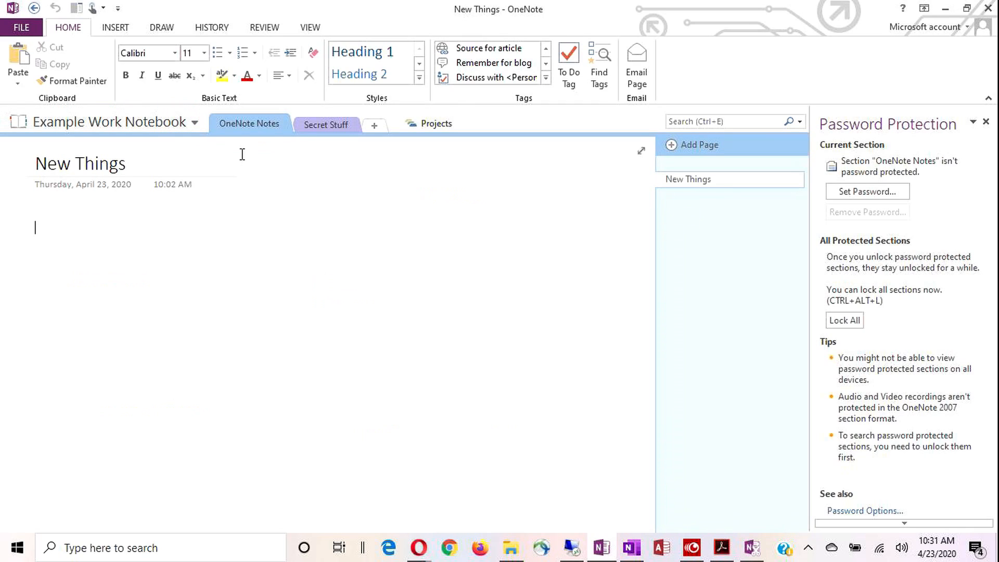
{"action": "left_click", "coordinate": [375, 125]}
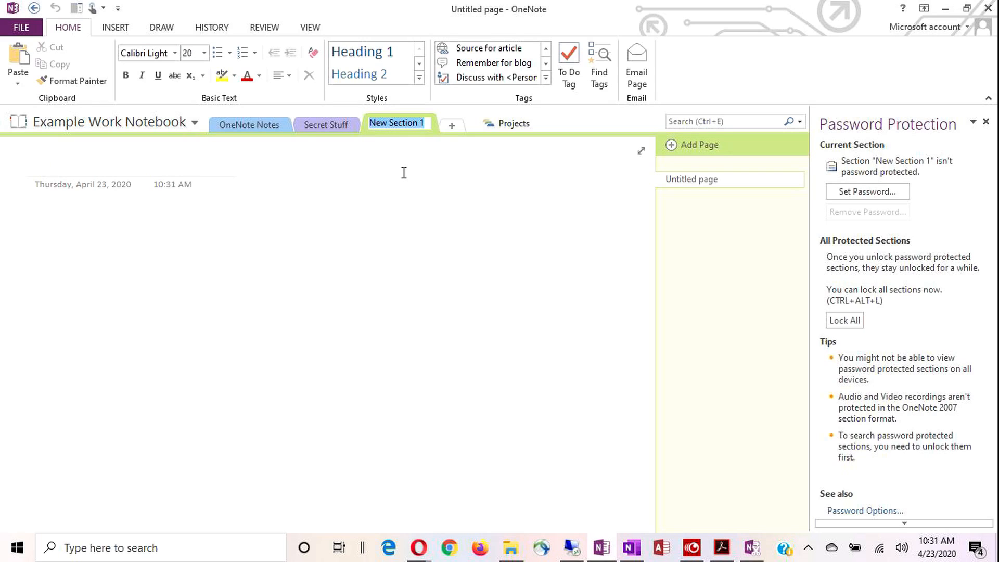
{"action": "key", "text": "BackSpace"}
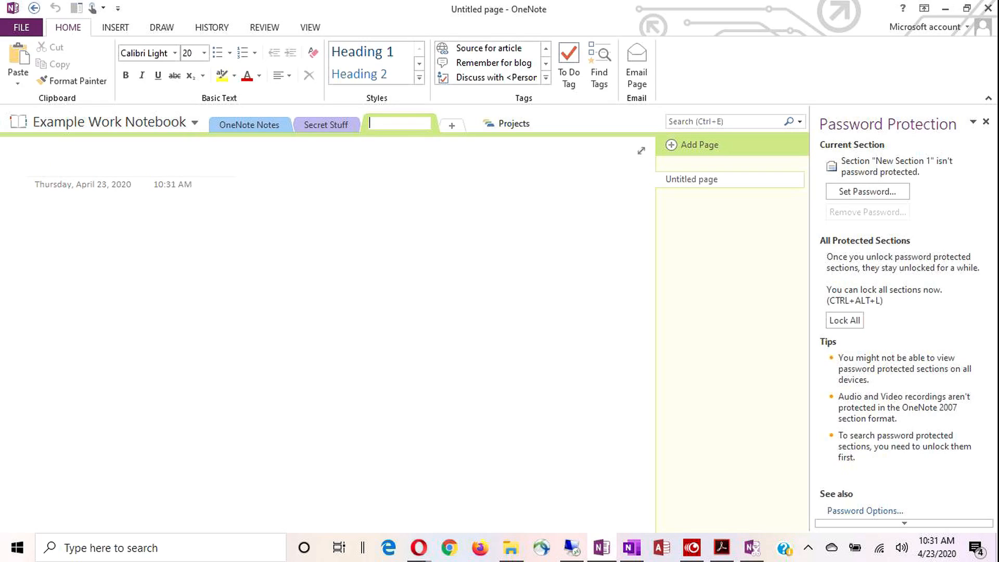
{"action": "key", "text": "Escape"}
{"action": "key", "text": "Escape"}
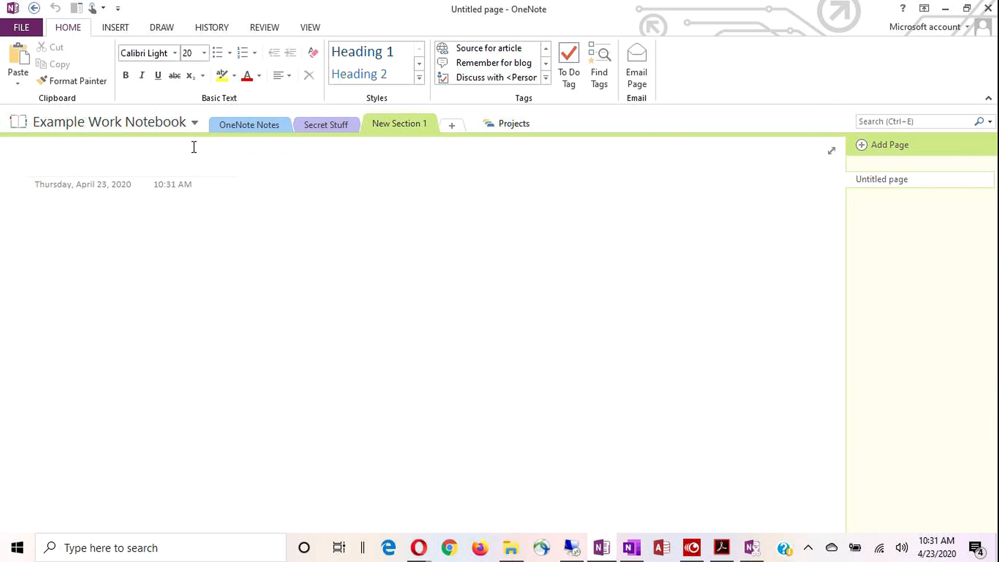
{"action": "left_click", "coordinate": [118, 121]}
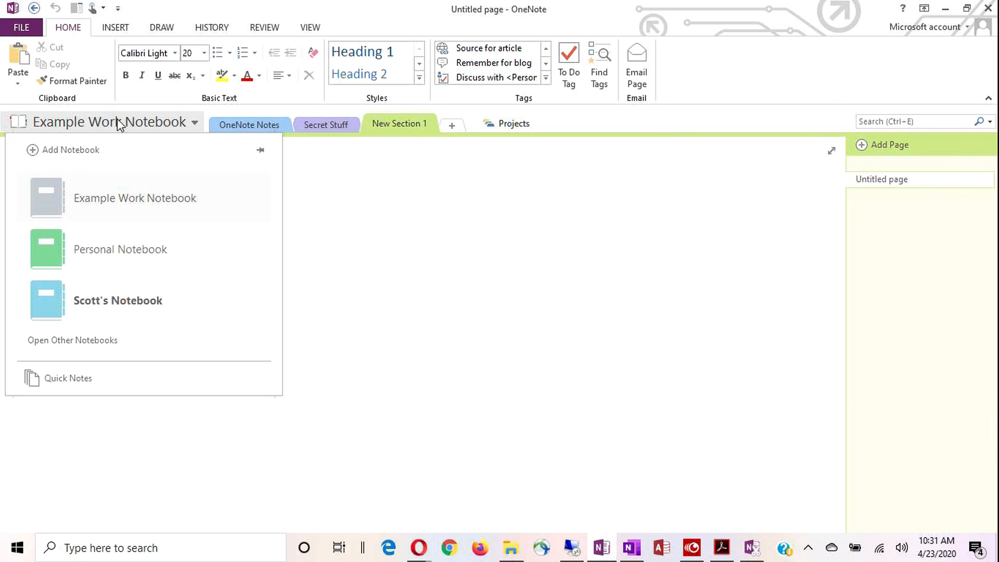
{"action": "left_click", "coordinate": [62, 149]}
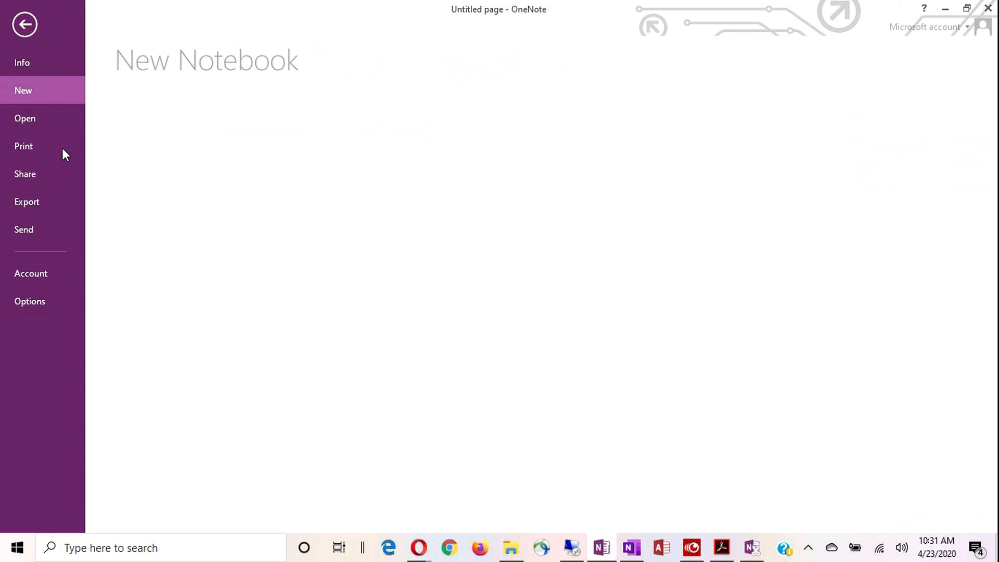
{"action": "key", "text": "Escape"}
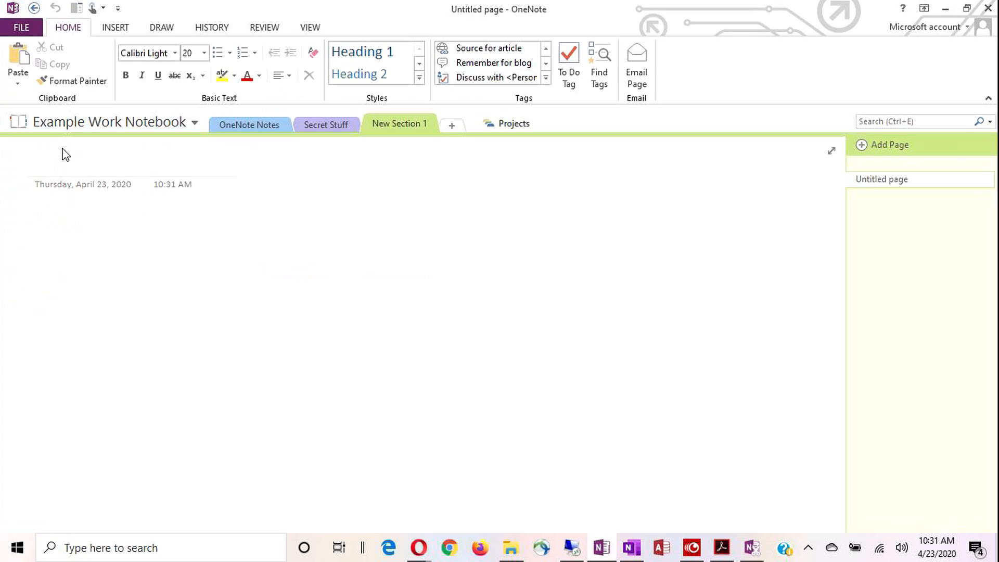
{"action": "type", "text": "S"}
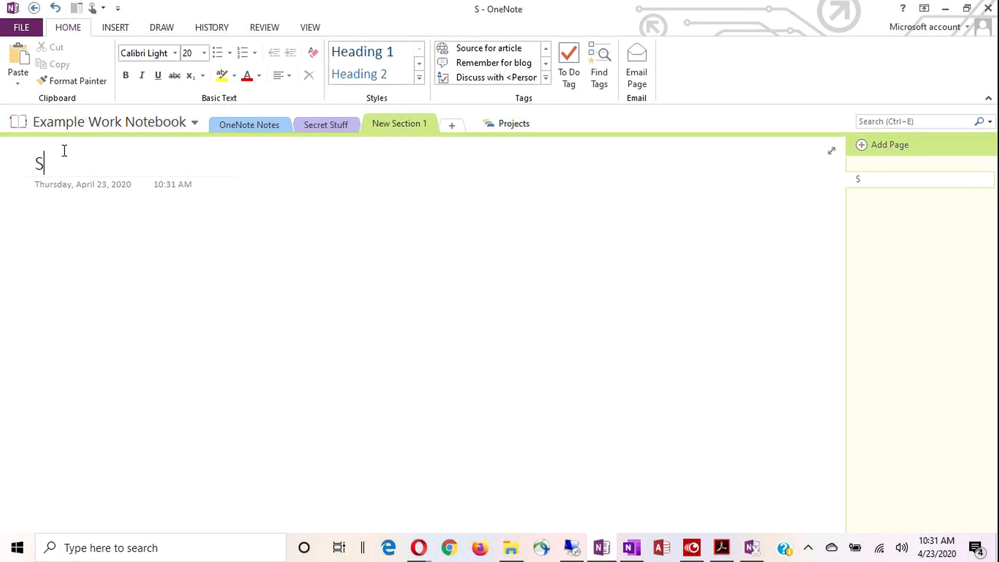
{"action": "key", "text": "BackSpace"}
Step: Start a new notebook stored on the computer and name it Example School Notes
{"action": "left_click", "coordinate": [61, 121]}
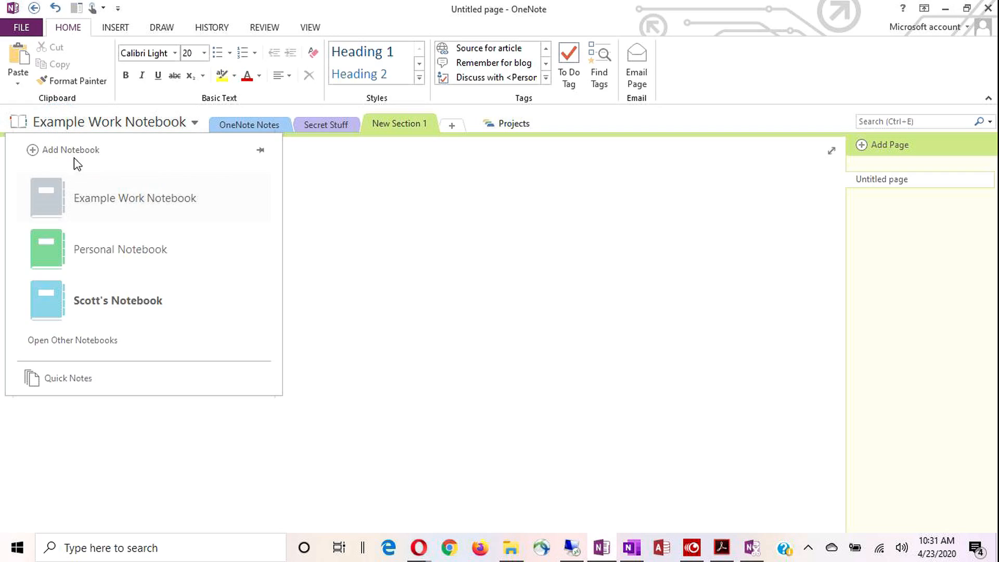
{"action": "left_click", "coordinate": [61, 147]}
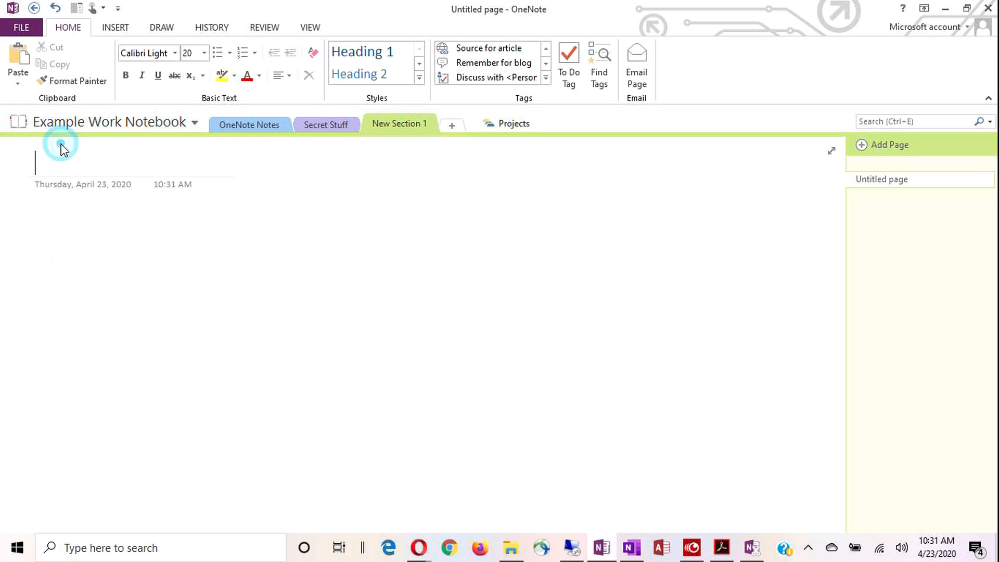
{"action": "left_click", "coordinate": [193, 183]}
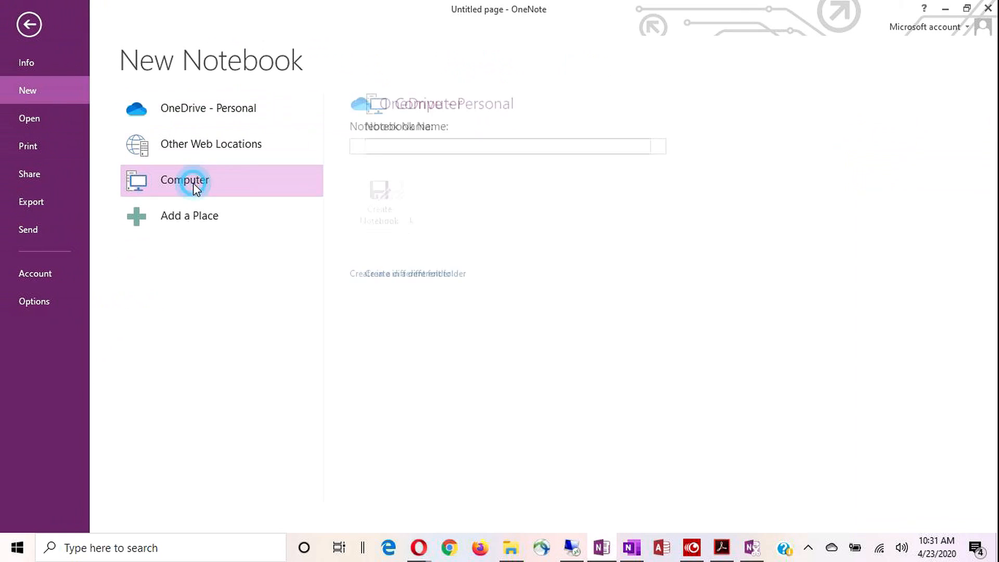
{"action": "left_click", "coordinate": [356, 147]}
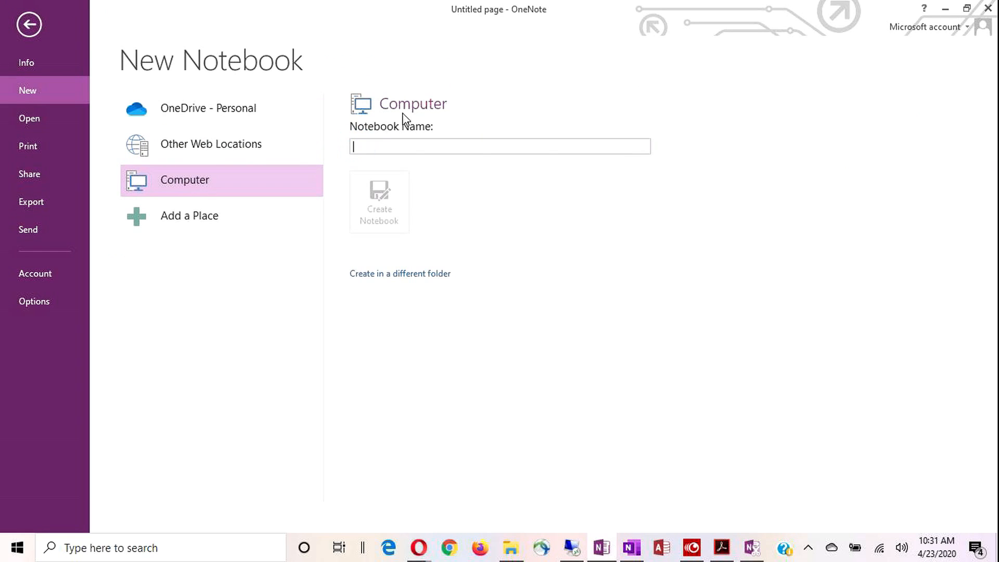
{"action": "type", "text": "Schol"}
{"action": "key", "text": "BackSpace"}
{"action": "type", "text": "ol Notes"}
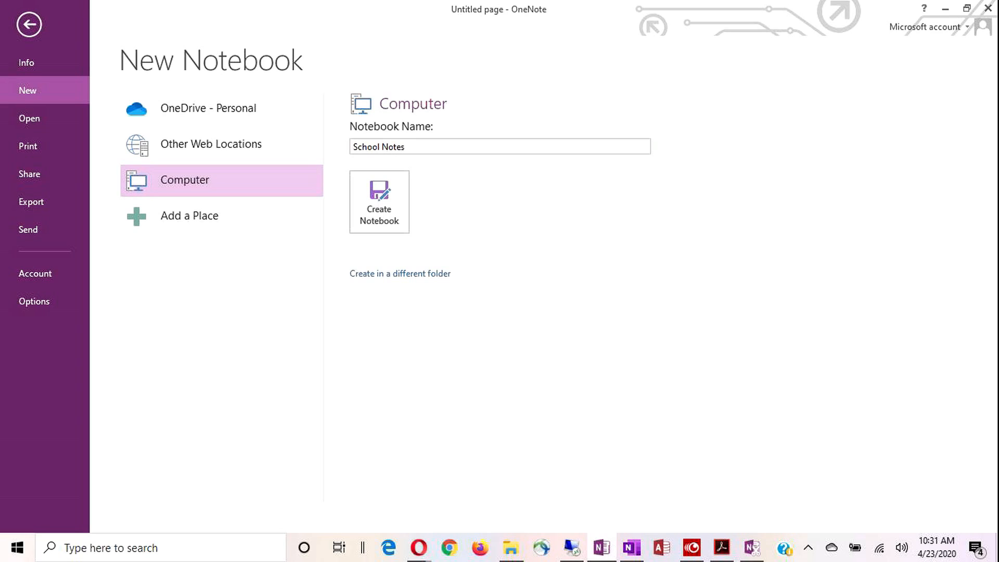
{"action": "type", "text": "Example"}
Step: Choose the OneNote Class Files folder on the Desktop as the location and create the notebook there
{"action": "left_click", "coordinate": [399, 273]}
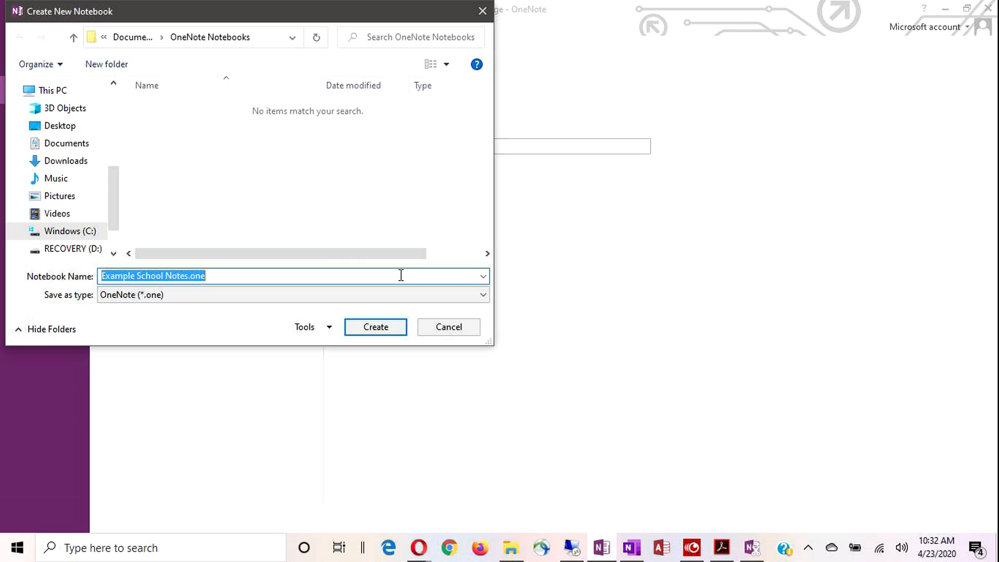
{"action": "left_click", "coordinate": [57, 126]}
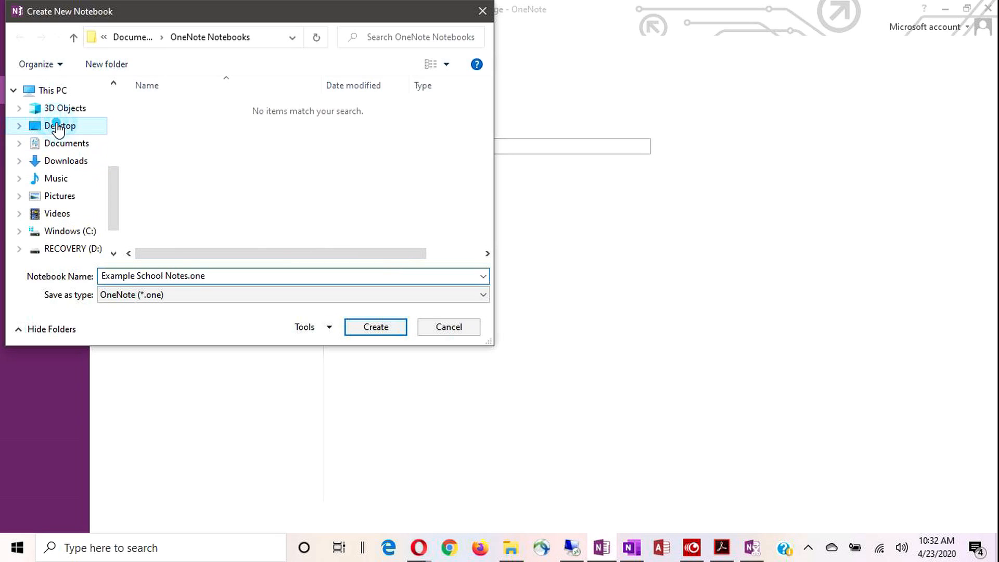
{"action": "left_click", "coordinate": [170, 106]}
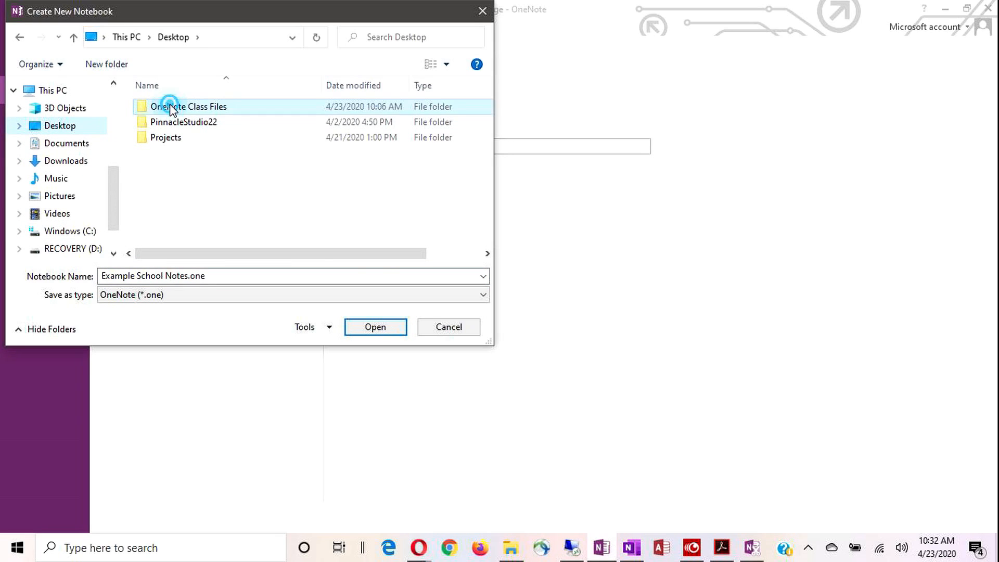
{"action": "double_click", "coordinate": [170, 106]}
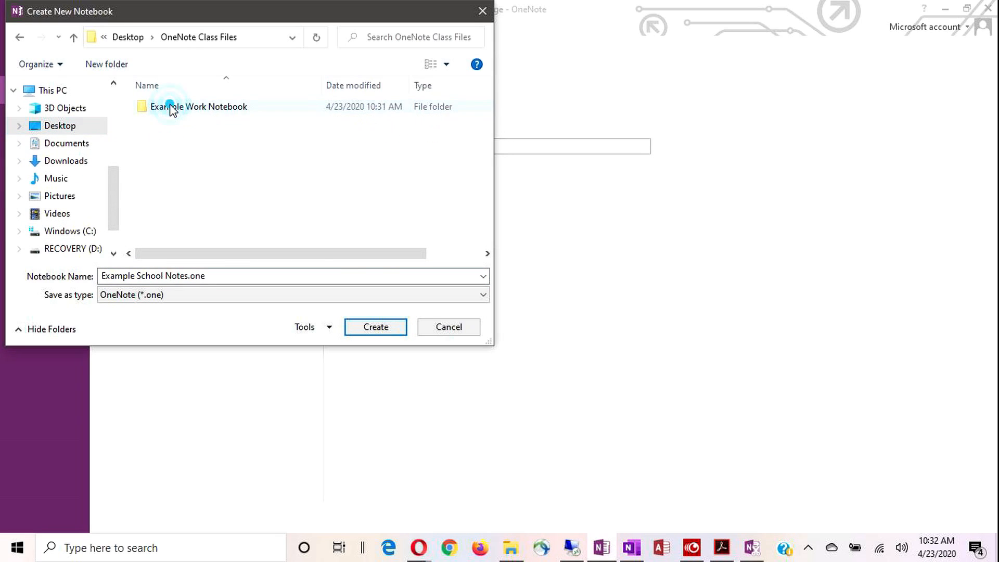
{"action": "left_click", "coordinate": [368, 333]}
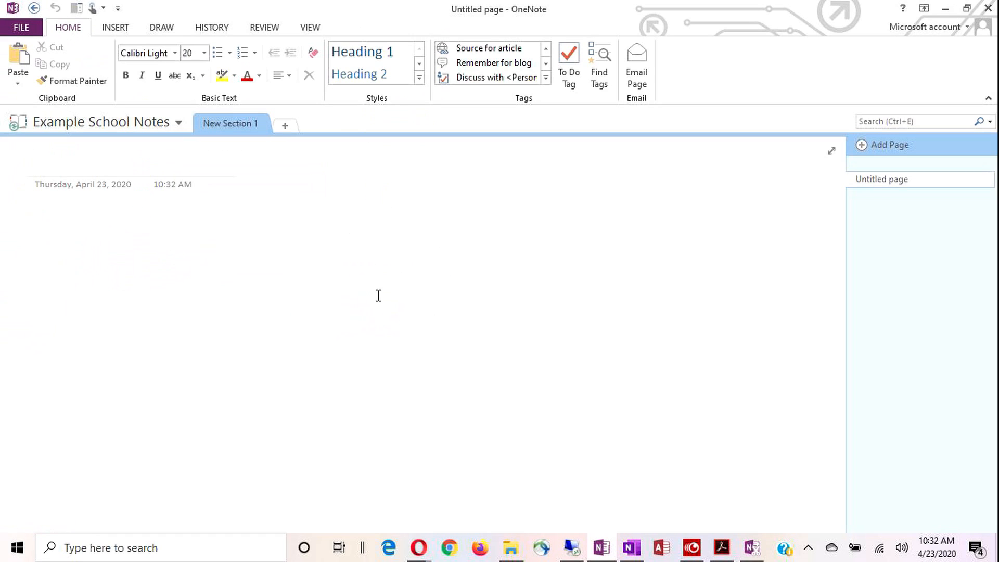
Step: Move Example School Notes directly below Example Work Notebook in the notebook list and set its color to red
{"action": "left_click", "coordinate": [146, 128]}
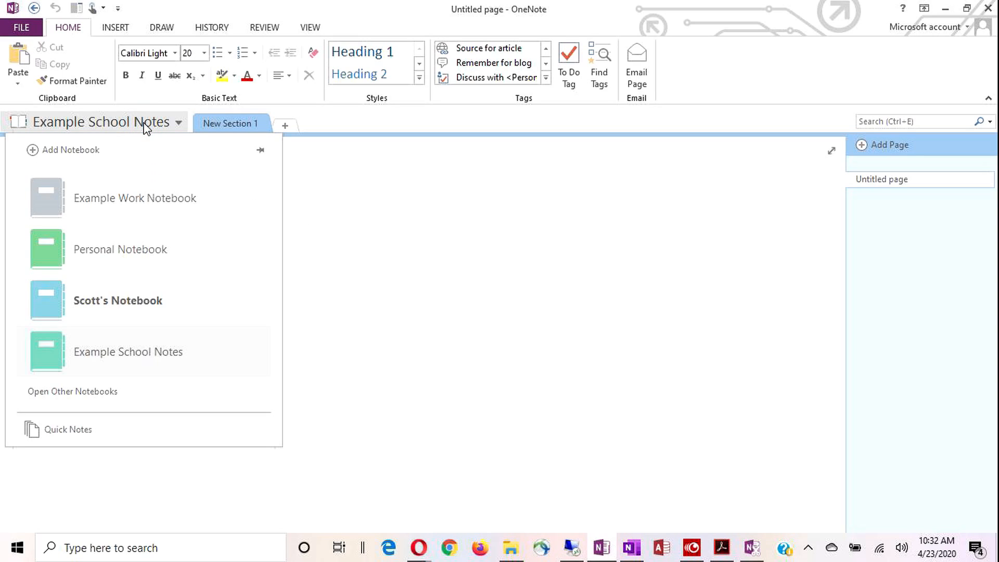
{"action": "left_click_drag", "start_coordinate": [217, 350], "coordinate": [207, 242]}
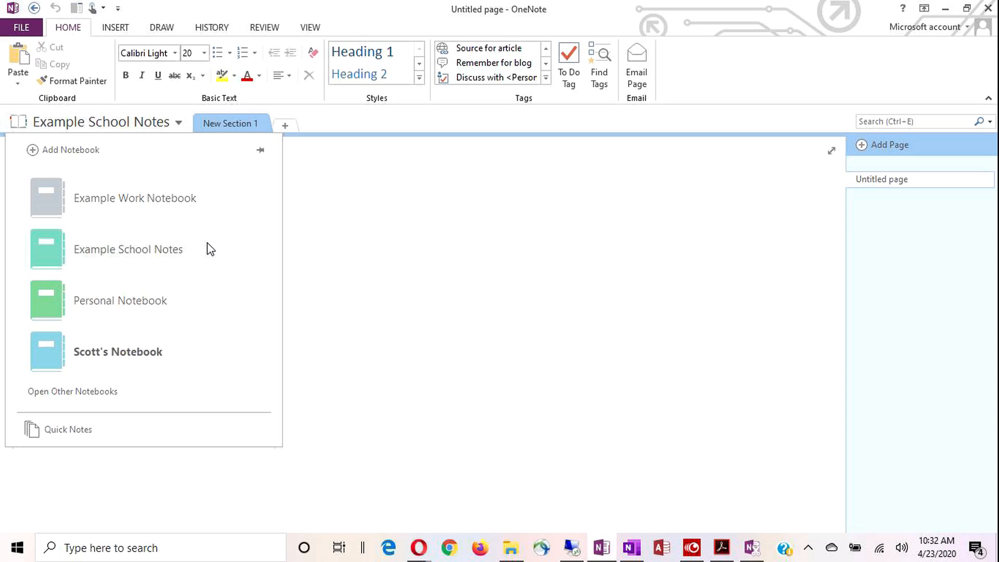
{"action": "right_click", "coordinate": [167, 251]}
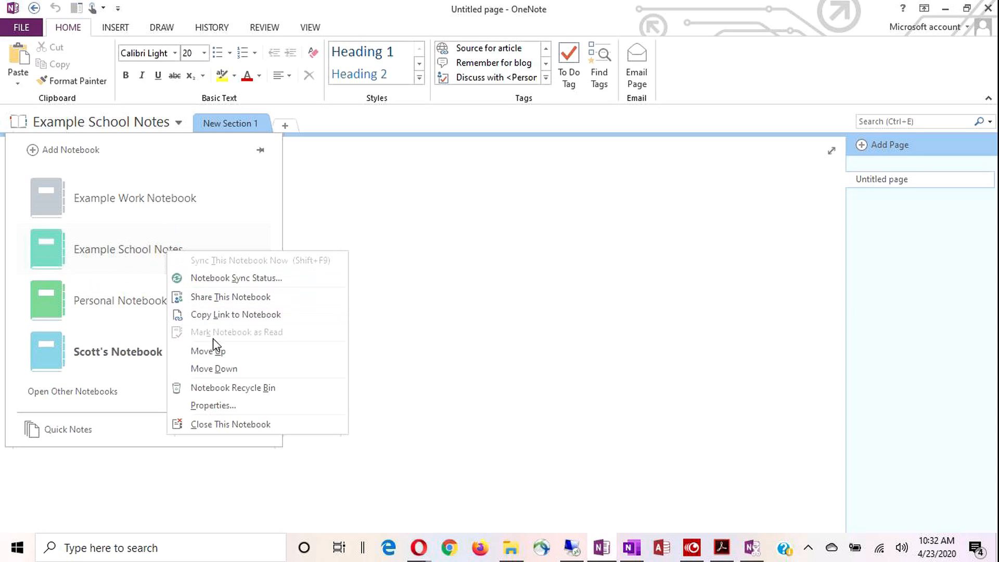
{"action": "left_click", "coordinate": [214, 405]}
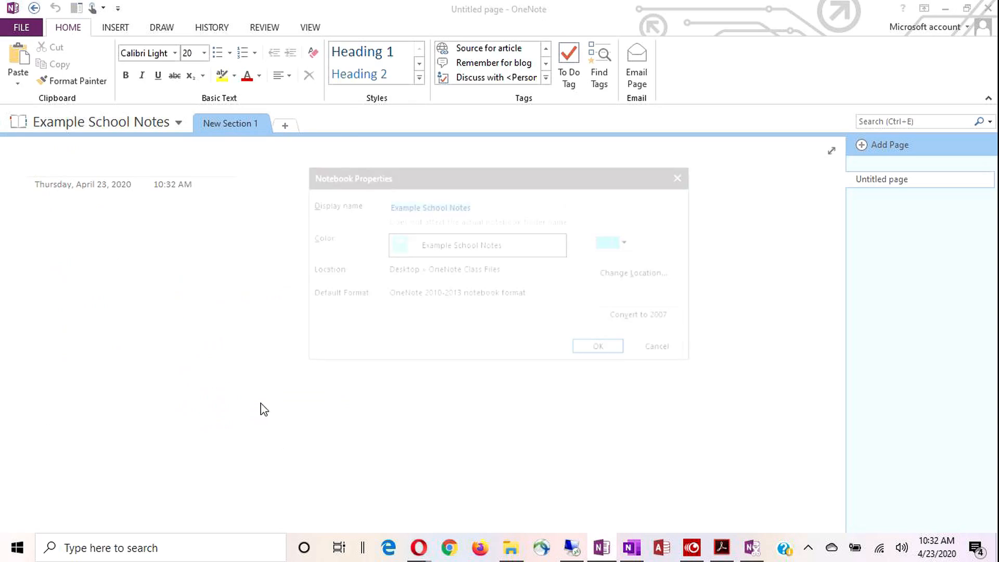
{"action": "left_click", "coordinate": [631, 242]}
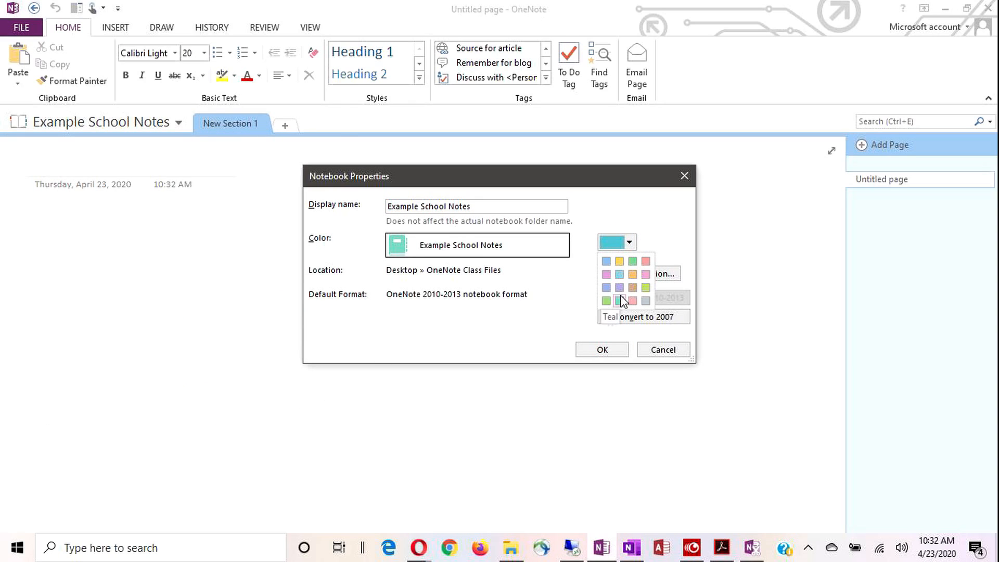
{"action": "left_click", "coordinate": [646, 261]}
{"action": "left_click", "coordinate": [602, 350]}
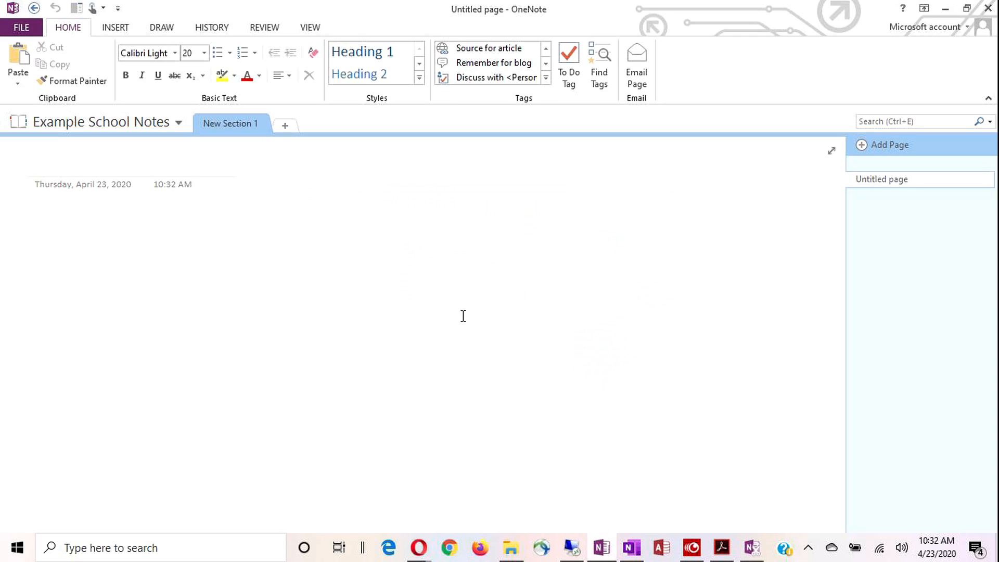
Step: Rename the new notebook's first section as Address Book
{"action": "double_click", "coordinate": [220, 123]}
{"action": "type", "text": "Addres"}
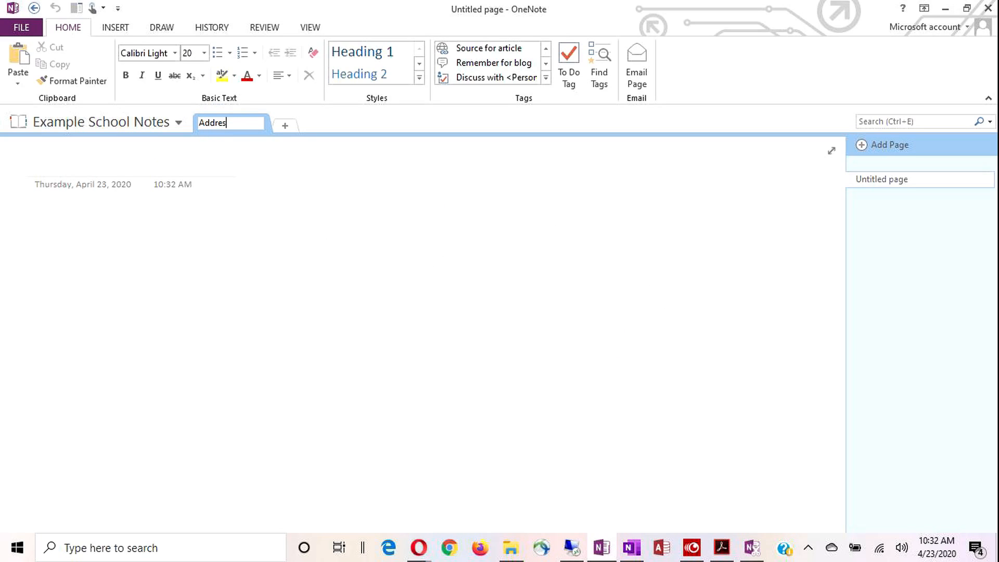
{"action": "type", "text": "s Book"}
{"action": "key", "text": "Return"}
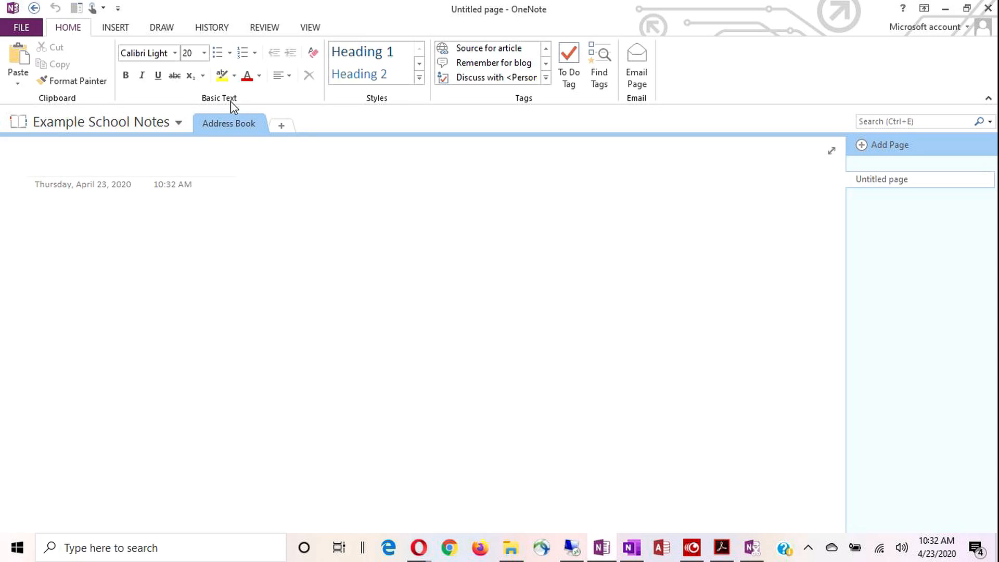
Step: Title the section's first page Class Contacts and add a second page titled Teacher Contacts
{"action": "type", "text": "Class Contac"}
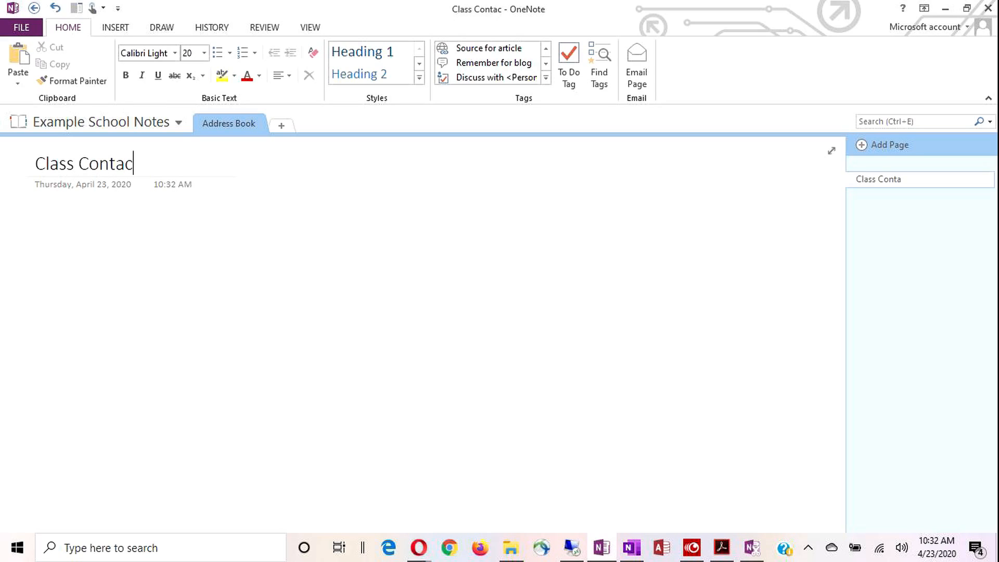
{"action": "type", "text": "ts"}
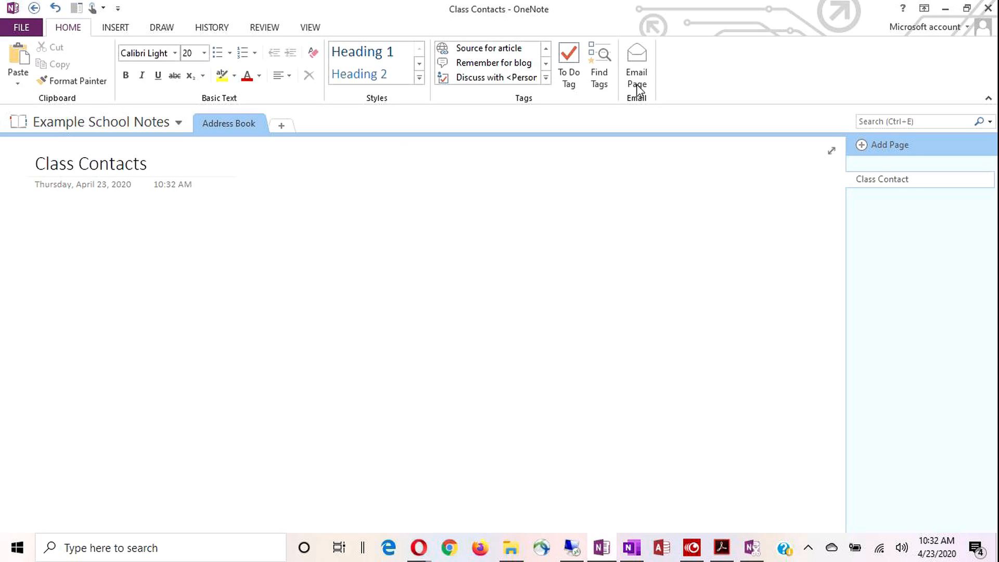
{"action": "left_click", "coordinate": [866, 150]}
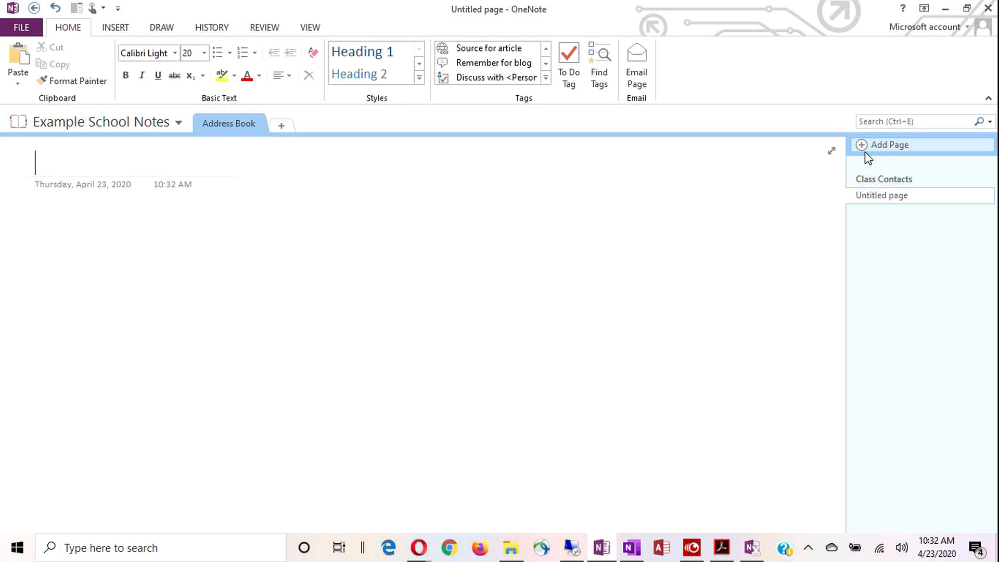
{"action": "type", "text": "Teacher Contacts"}
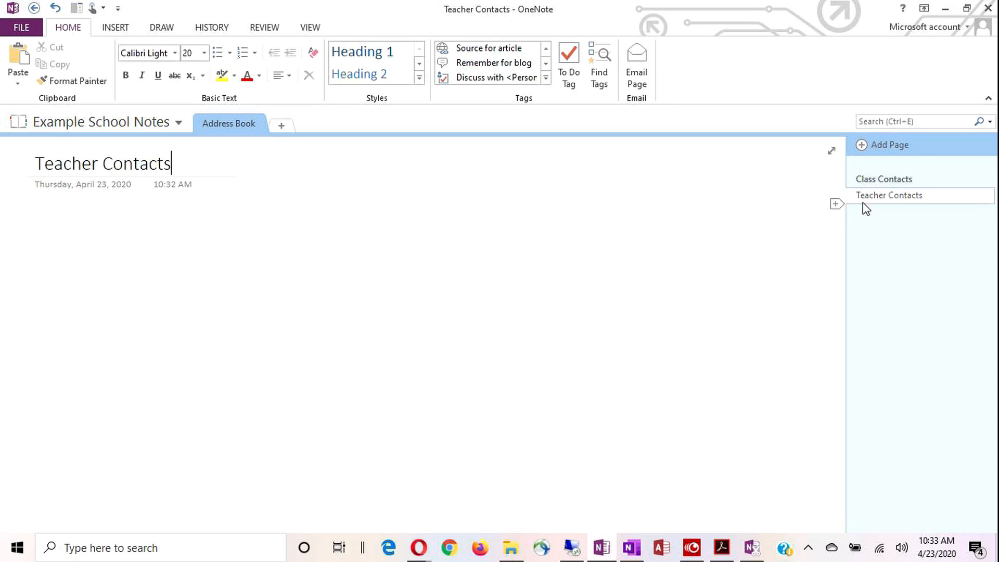
Step: On the Class Contacts page, add a note with a classmate's name tagged Contact and their two-line postal address tagged Address
{"action": "left_click", "coordinate": [888, 177]}
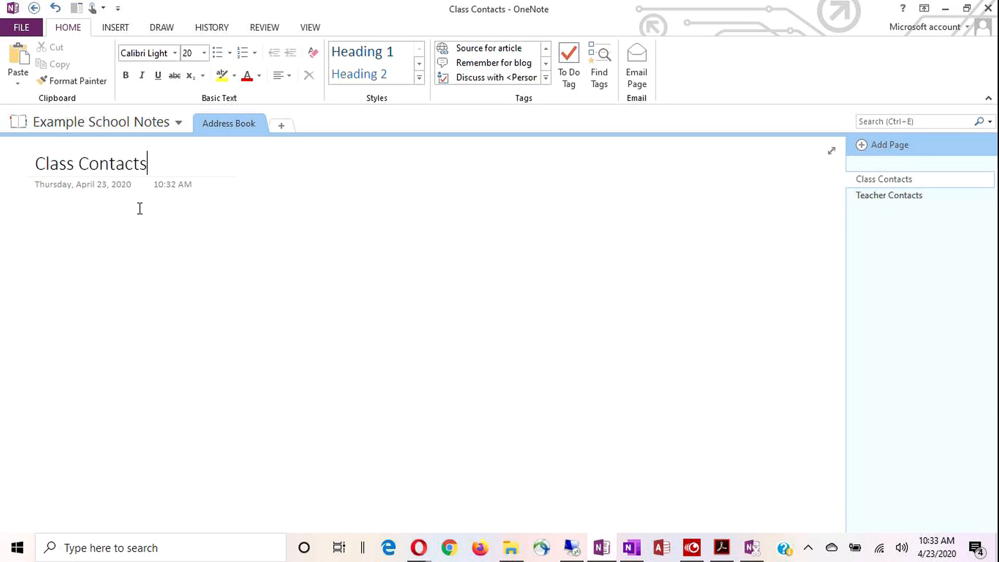
{"action": "left_click", "coordinate": [306, 255]}
{"action": "left_click", "coordinate": [318, 261]}
{"action": "left_click", "coordinate": [546, 80]}
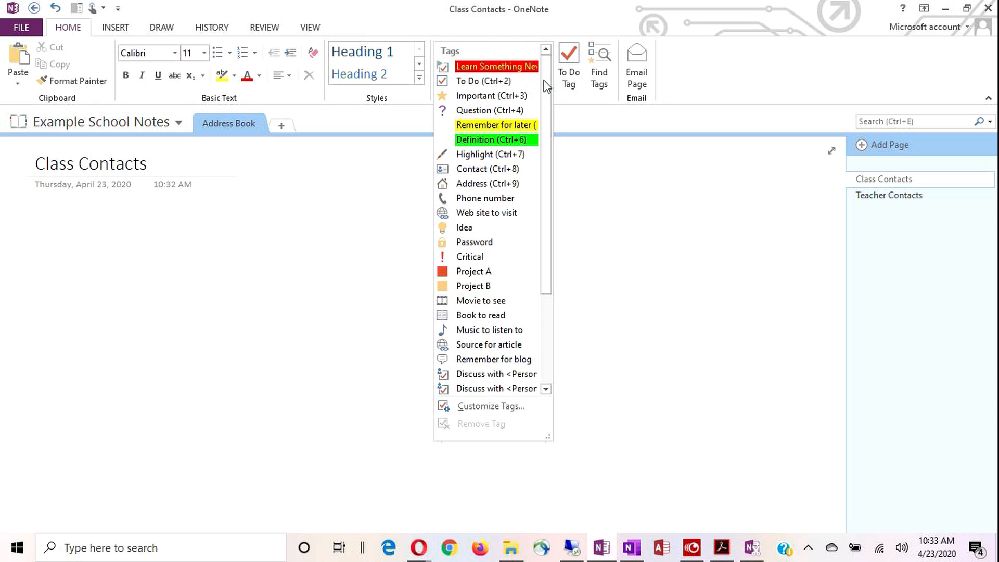
{"action": "left_click", "coordinate": [469, 169]}
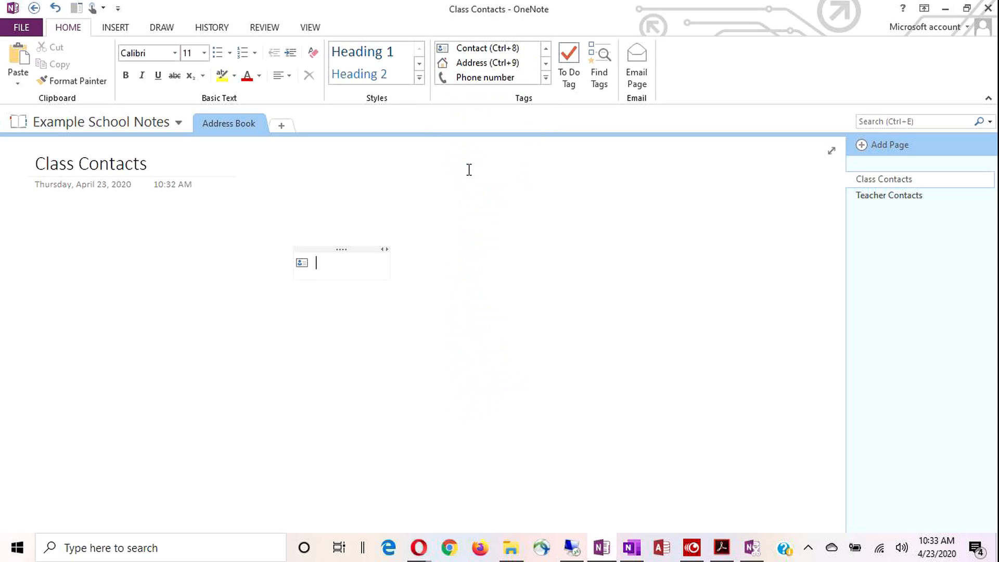
{"action": "type", "text": "John Deere"}
{"action": "key", "text": "Return"}
{"action": "left_click", "coordinate": [472, 64]}
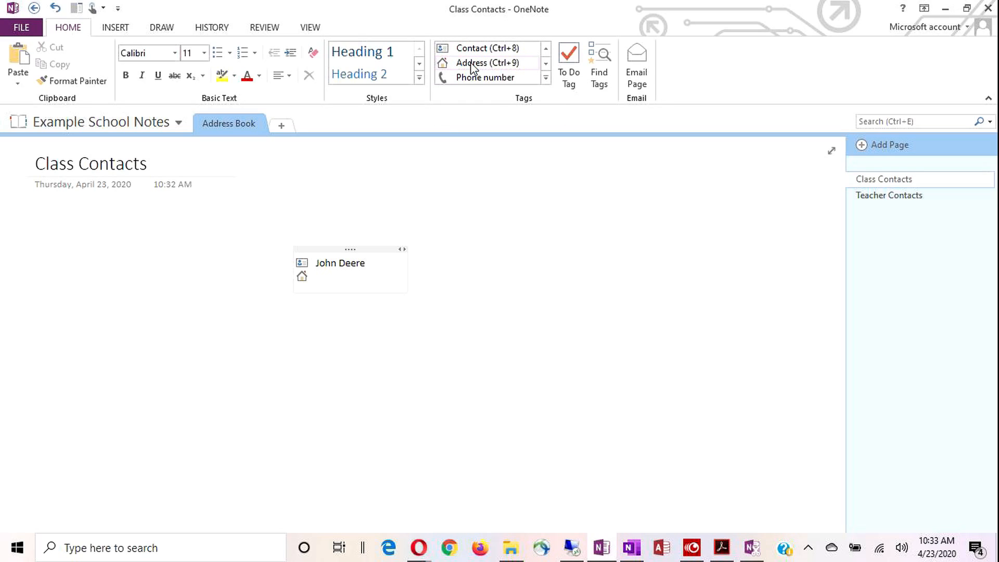
{"action": "type", "text": "123 First Street"}
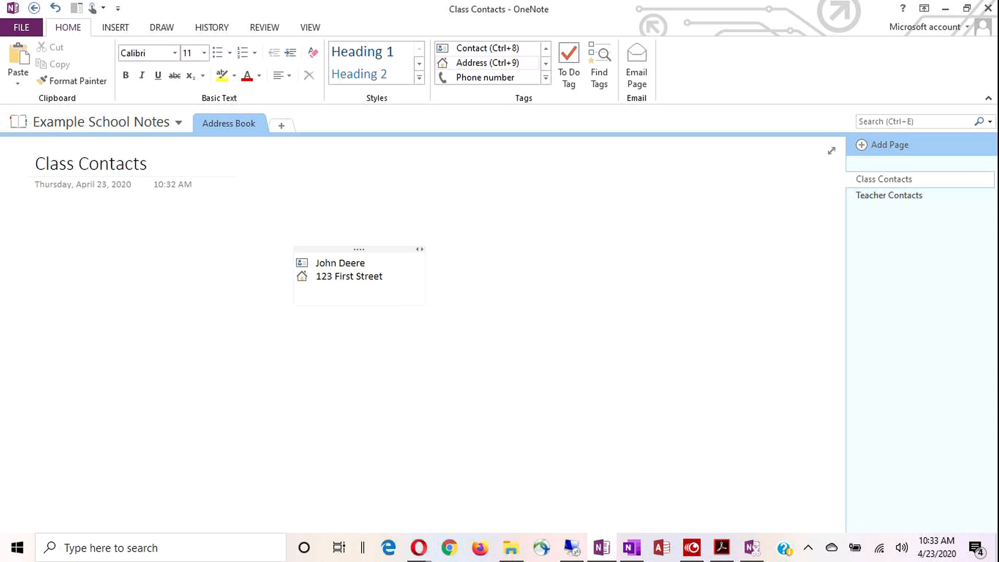
{"action": "type", "text": " Anytown, USA"}
Step: Below the first contact, add a second note with another classmate's name tagged Contact and their postal address tagged Address
{"action": "left_click", "coordinate": [310, 348]}
{"action": "left_click", "coordinate": [311, 333]}
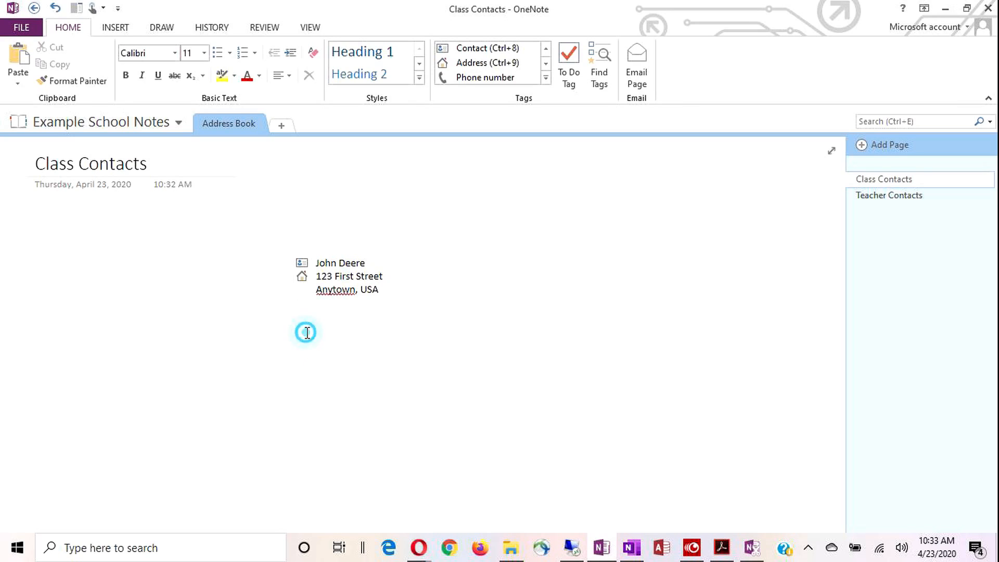
{"action": "left_click", "coordinate": [470, 48]}
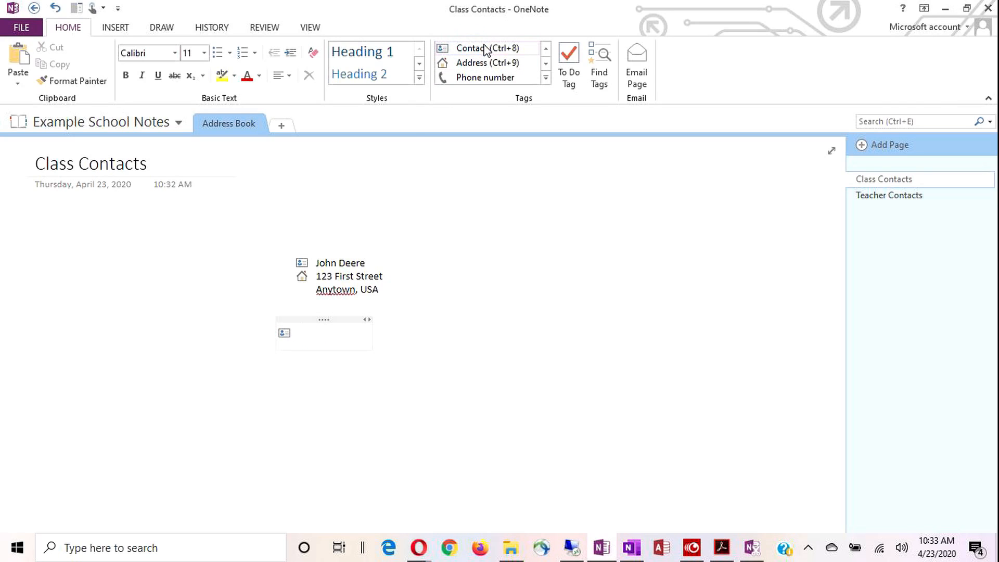
{"action": "type", "text": "Jane Dozer"}
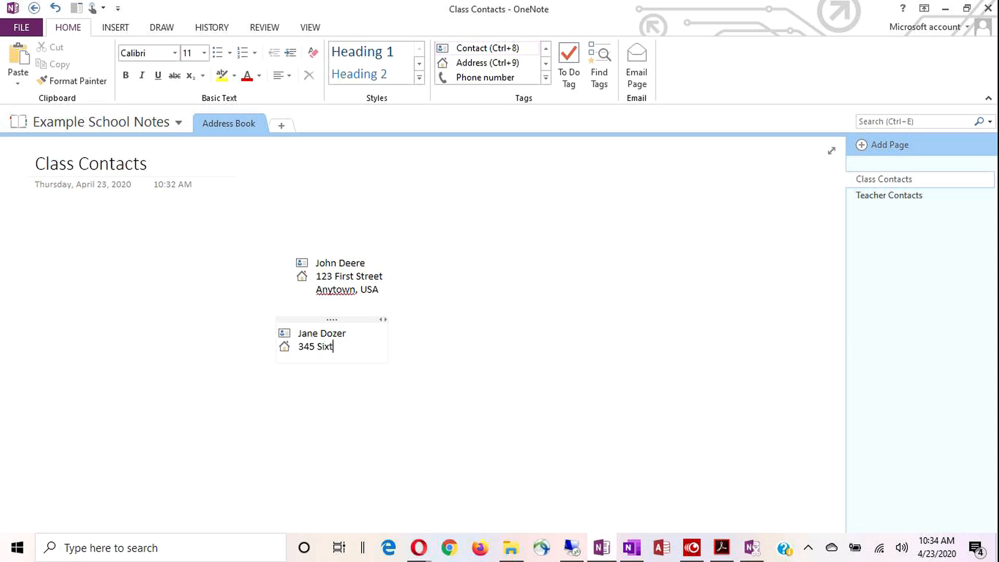
{"action": "type", "text": "tre"}
{"action": "key", "text": "BackSpace"}
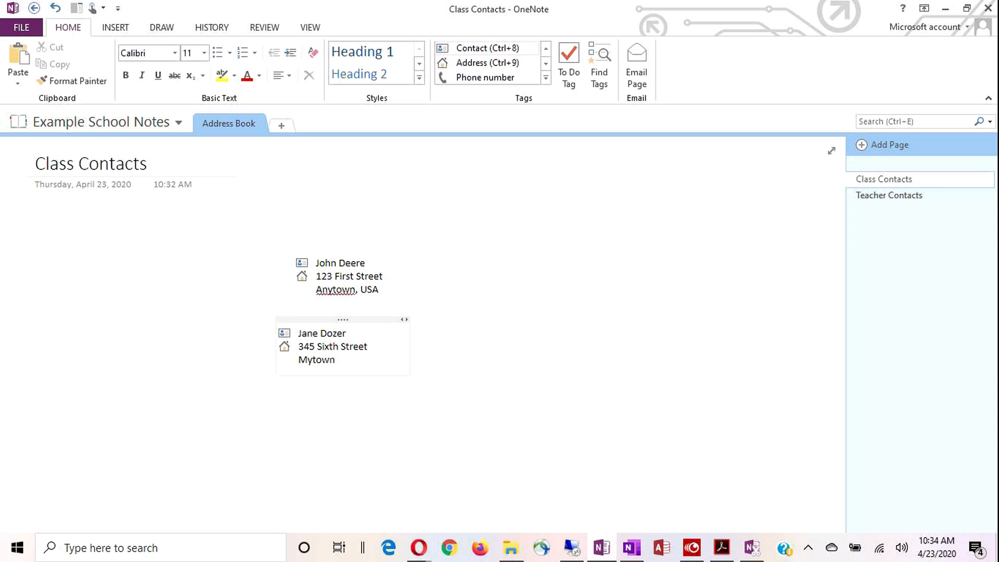
{"action": "type", "text": ", USA"}
{"action": "left_click", "coordinate": [543, 275]}
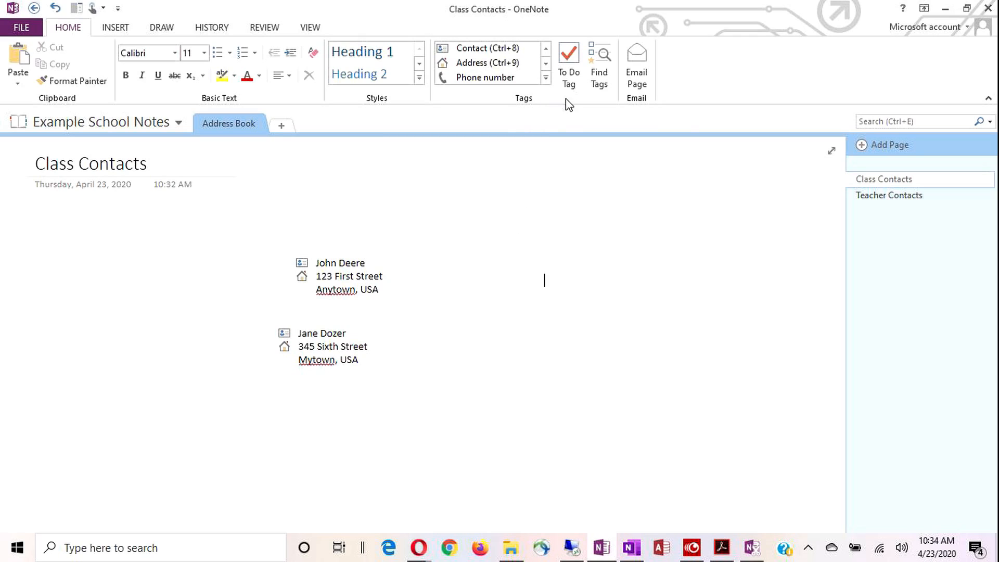
Step: Find the tagged notes across all notebooks and check which notebooks are in the notebook list
{"action": "left_click", "coordinate": [605, 72]}
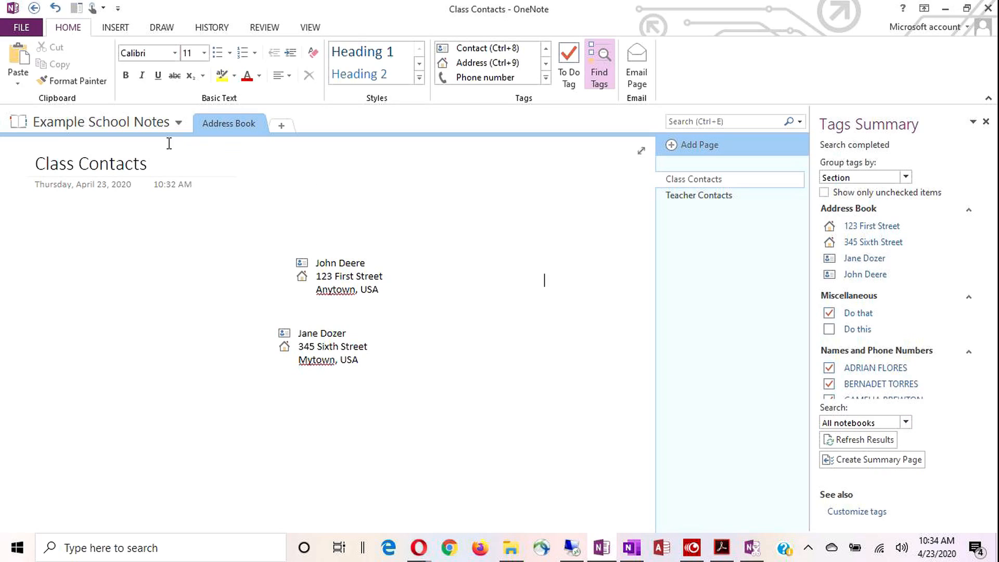
{"action": "left_click", "coordinate": [151, 125]}
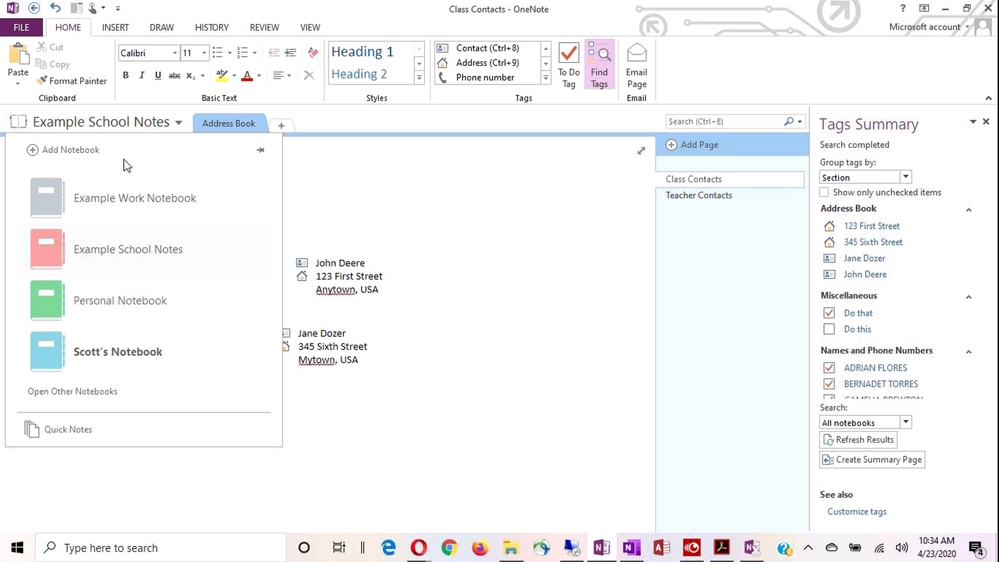
{"action": "left_click", "coordinate": [130, 124]}
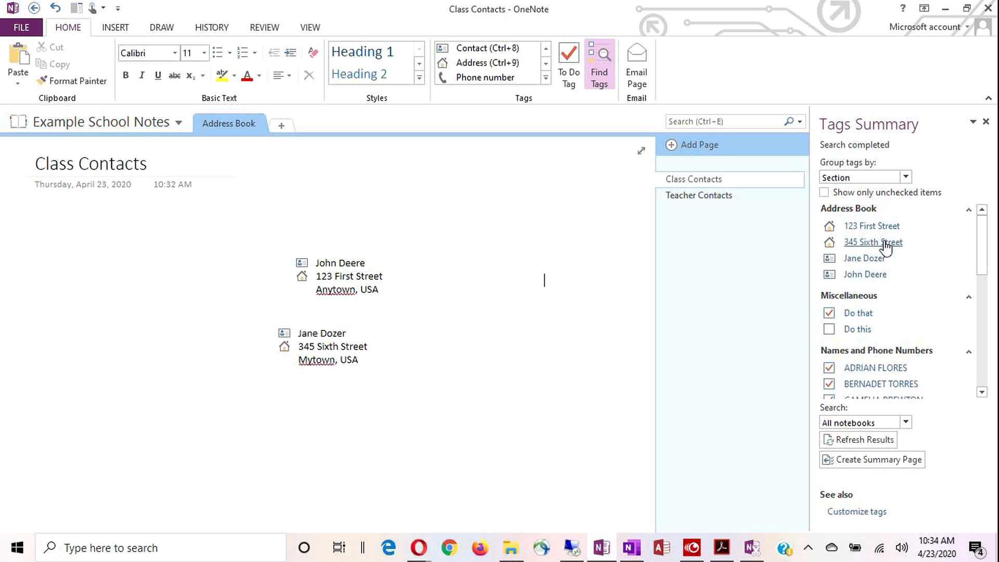
Step: Look through the tagged notes found across all notebooks and limit the tag search to this notebook
{"action": "scroll", "coordinate": [890, 277], "scroll_direction": "down", "scroll_amount": 3}
{"action": "scroll", "coordinate": [889, 279], "scroll_direction": "down", "scroll_amount": 5}
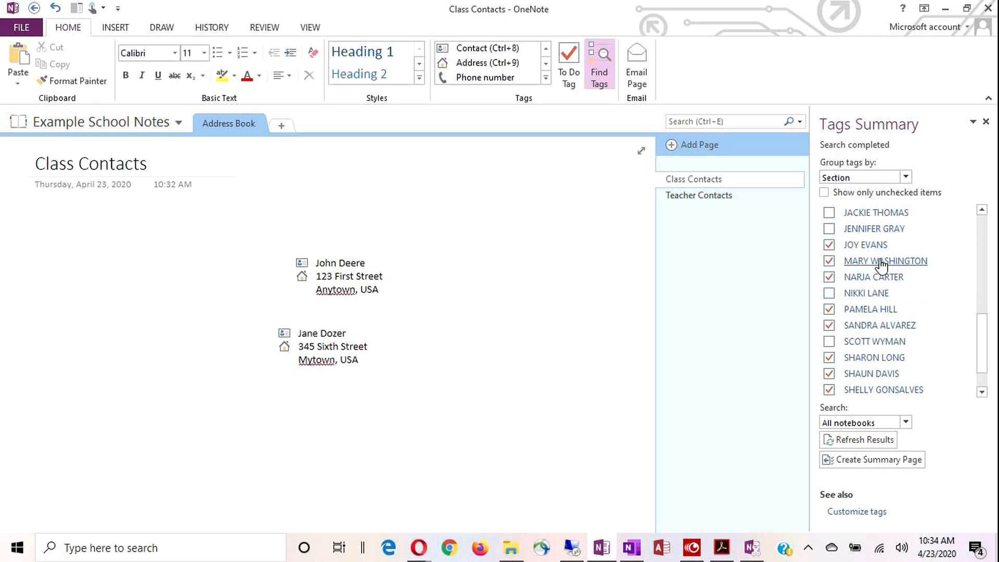
{"action": "scroll", "coordinate": [880, 328], "scroll_direction": "down", "scroll_amount": 1}
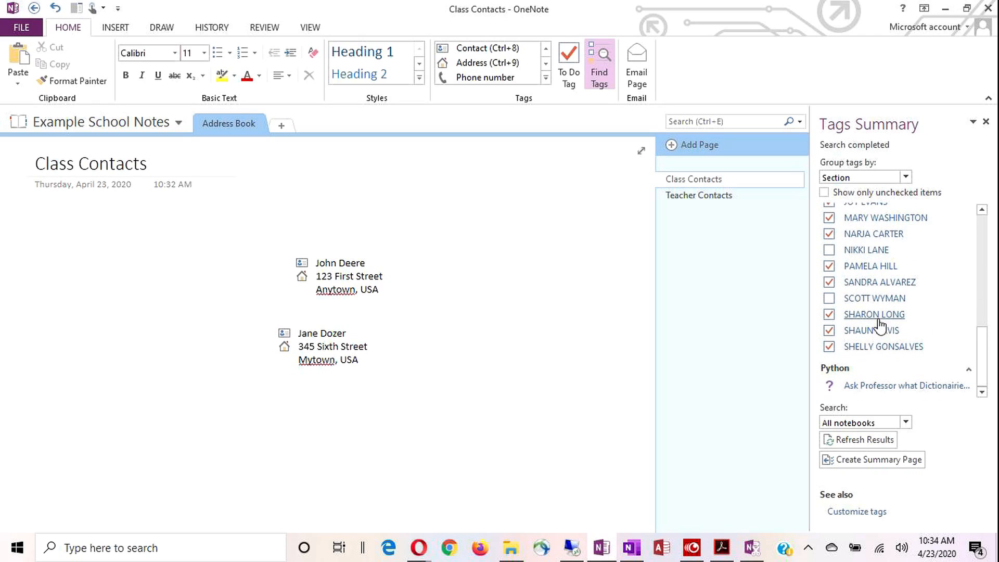
{"action": "scroll", "coordinate": [885, 338], "scroll_direction": "up", "scroll_amount": 8}
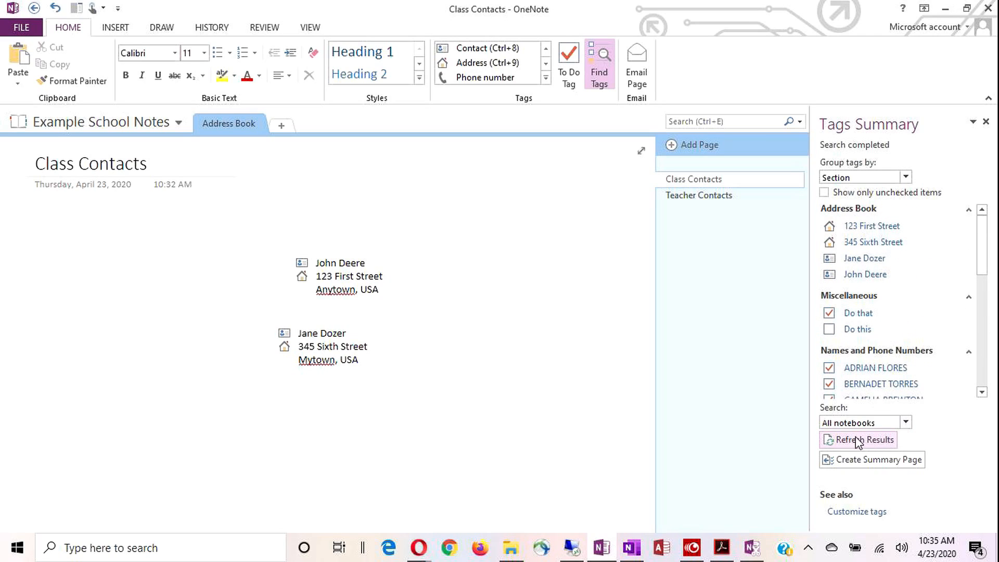
{"action": "left_click", "coordinate": [906, 422]}
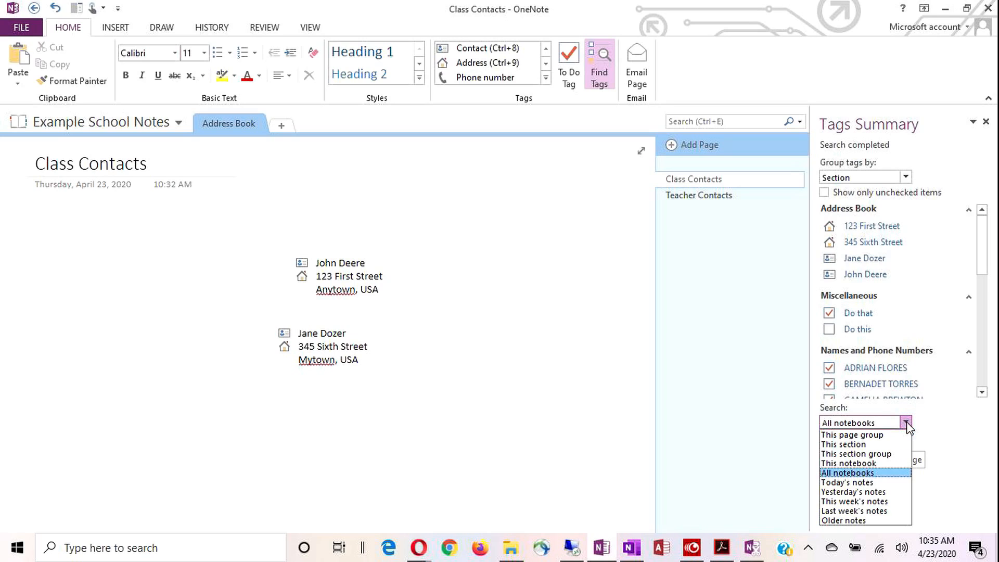
{"action": "left_click", "coordinate": [868, 463]}
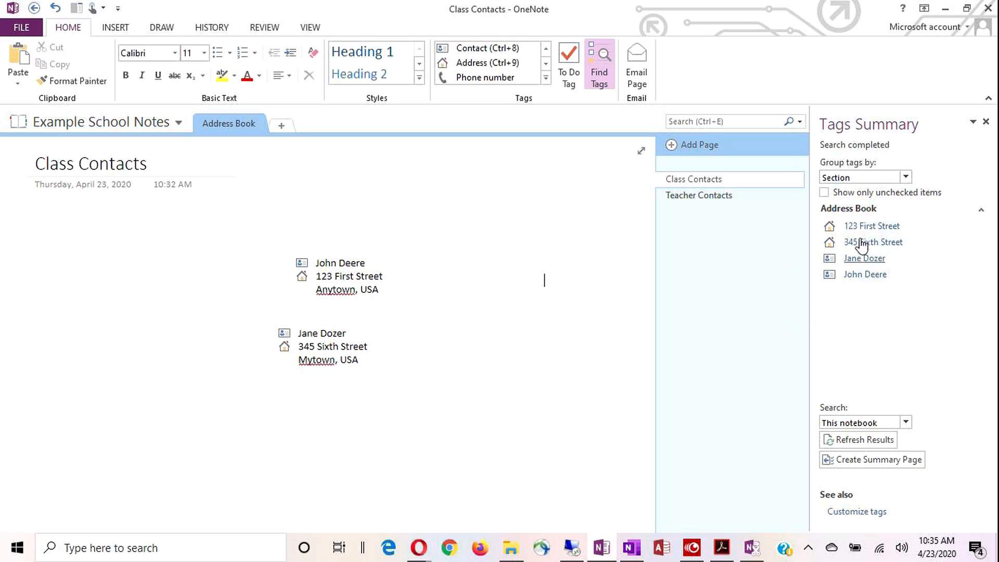
Step: Search tags across all notebooks again and go to the tagged note Do this in the Miscellaneous section
{"action": "left_click", "coordinate": [906, 423]}
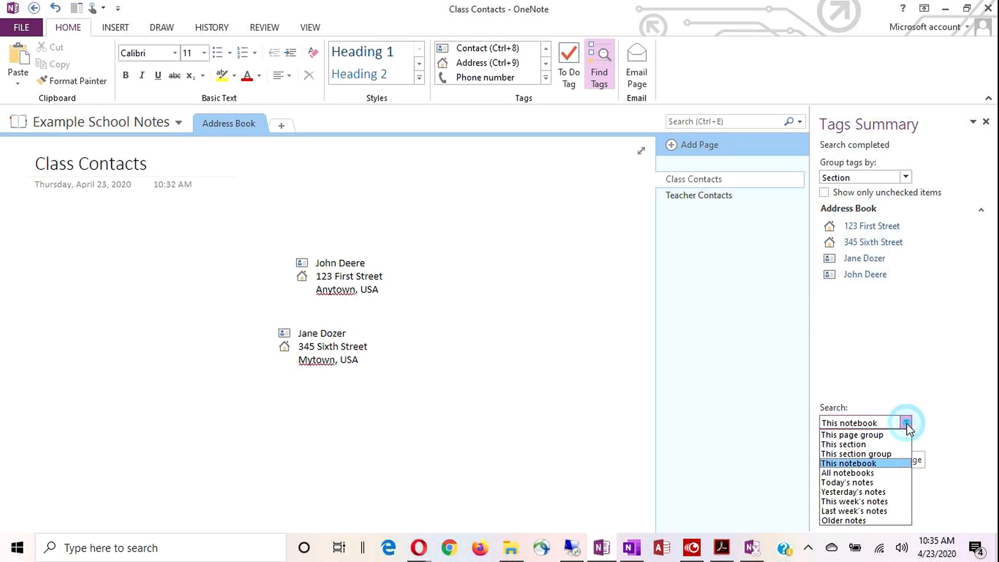
{"action": "left_click", "coordinate": [861, 473]}
{"action": "scroll", "coordinate": [892, 310], "scroll_direction": "down", "scroll_amount": 3}
{"action": "scroll", "coordinate": [890, 312], "scroll_direction": "up", "scroll_amount": 3}
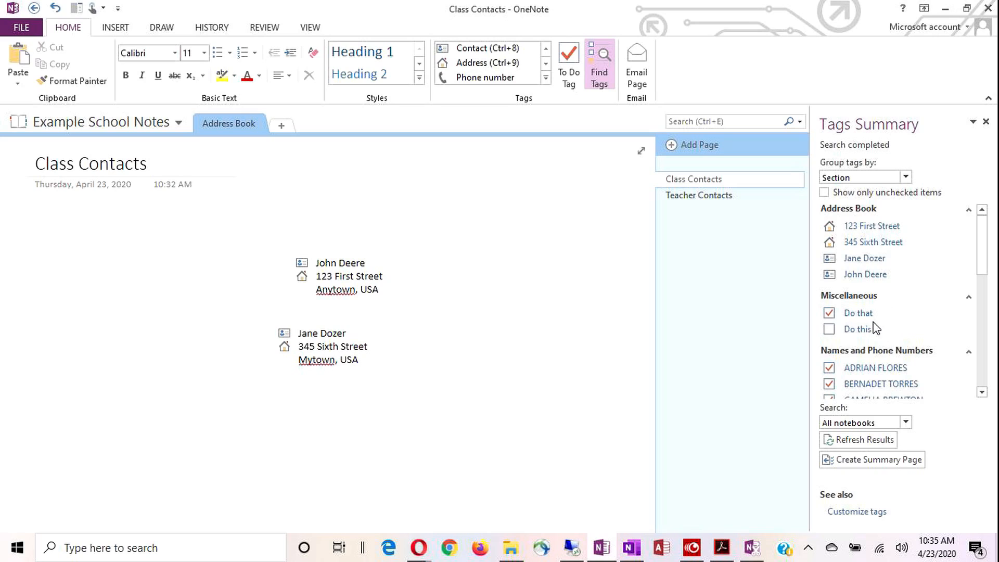
{"action": "scroll", "coordinate": [872, 297], "scroll_direction": "down", "scroll_amount": 1}
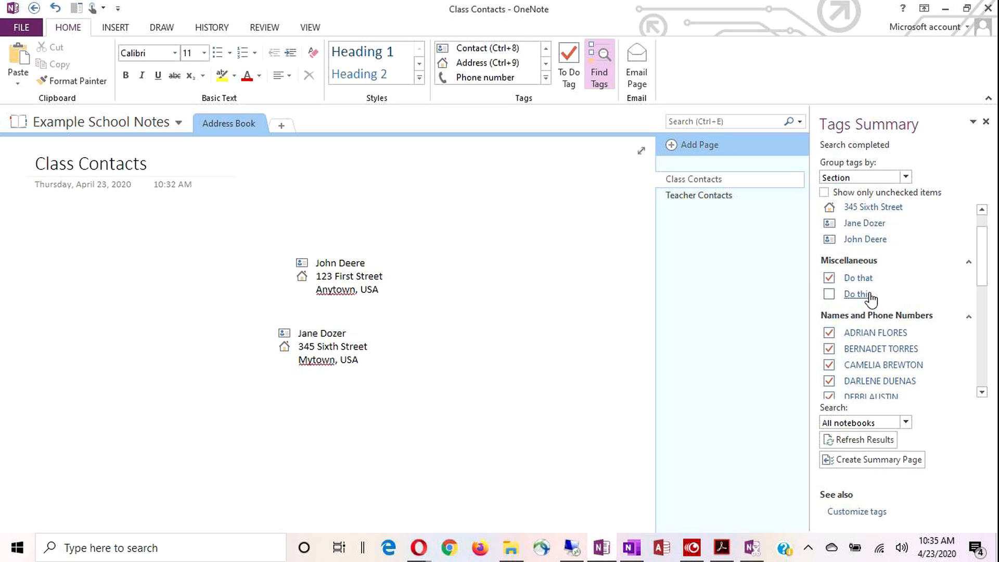
{"action": "scroll", "coordinate": [892, 315], "scroll_direction": "down", "scroll_amount": 10}
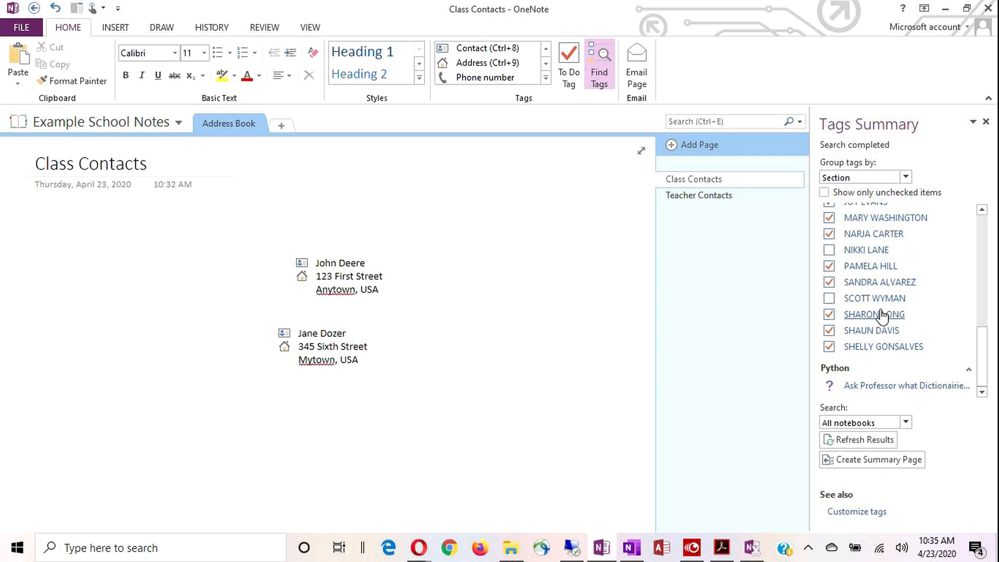
{"action": "scroll", "coordinate": [881, 315], "scroll_direction": "up", "scroll_amount": 12}
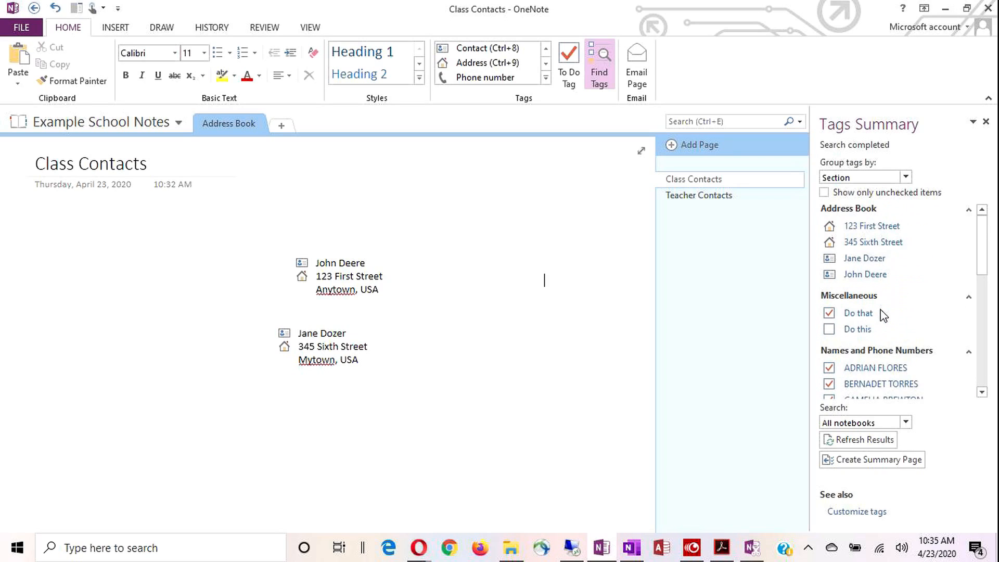
{"action": "scroll", "coordinate": [882, 316], "scroll_direction": "down", "scroll_amount": 2}
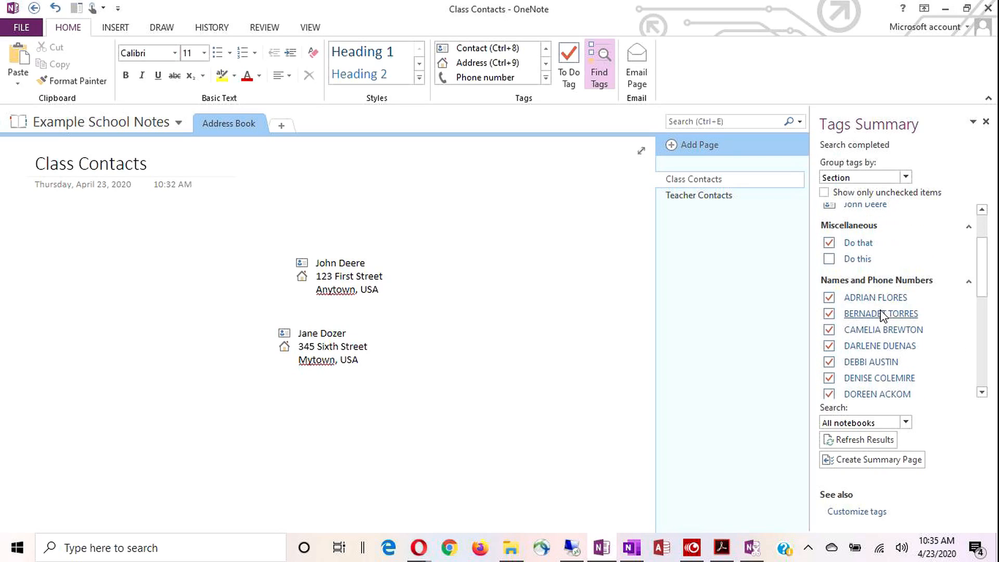
{"action": "left_click", "coordinate": [856, 260]}
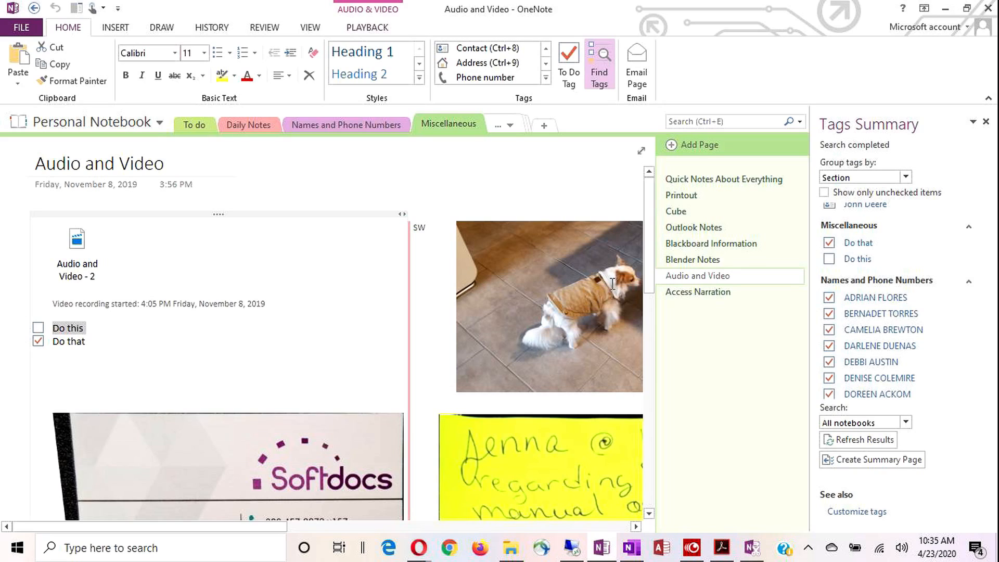
Step: Clear Do that and tick Do this, refresh the tag results, and tick Do that again from the Tags Summary
{"action": "left_click", "coordinate": [831, 249]}
{"action": "left_click", "coordinate": [38, 329]}
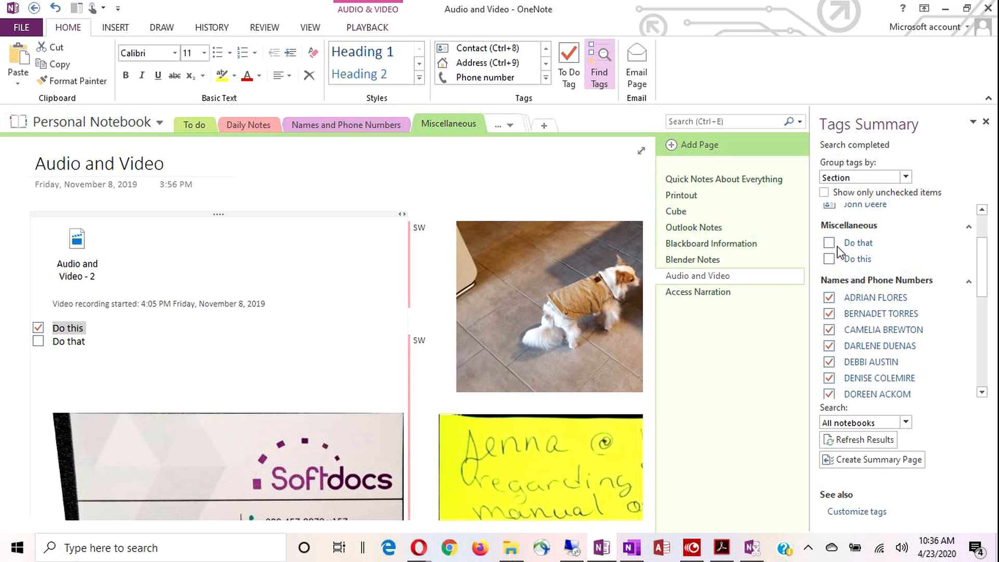
{"action": "left_click", "coordinate": [839, 441]}
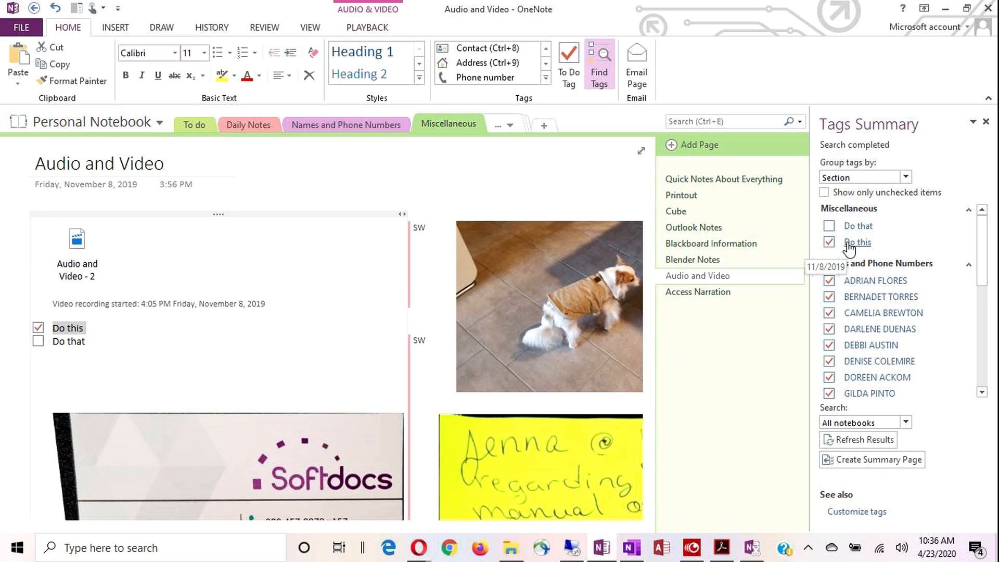
{"action": "left_click", "coordinate": [829, 226]}
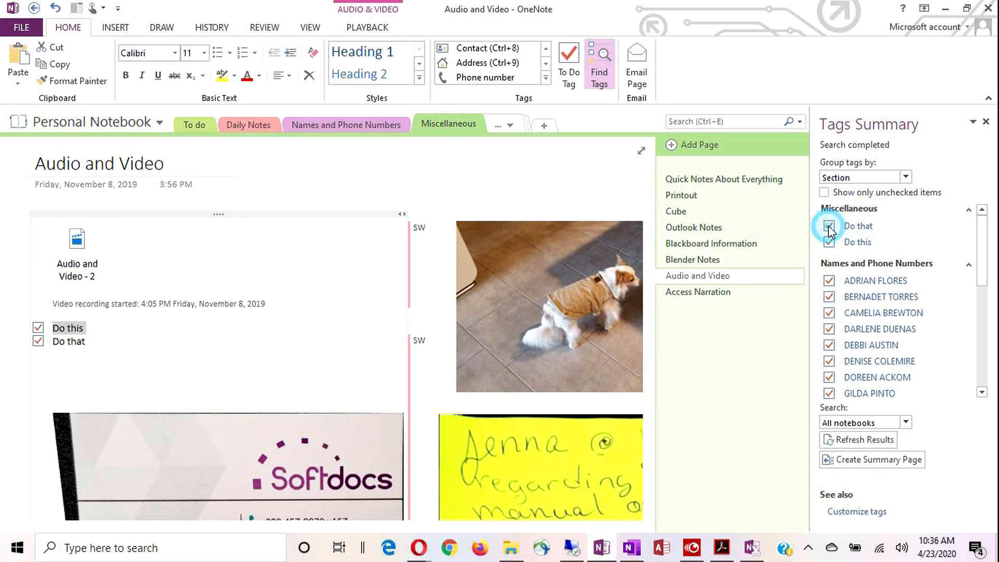
Step: Clear both the Do that and Do this checkboxes on the Audio and Video page and refresh the tag results
{"action": "left_click", "coordinate": [38, 340]}
{"action": "left_click", "coordinate": [38, 327]}
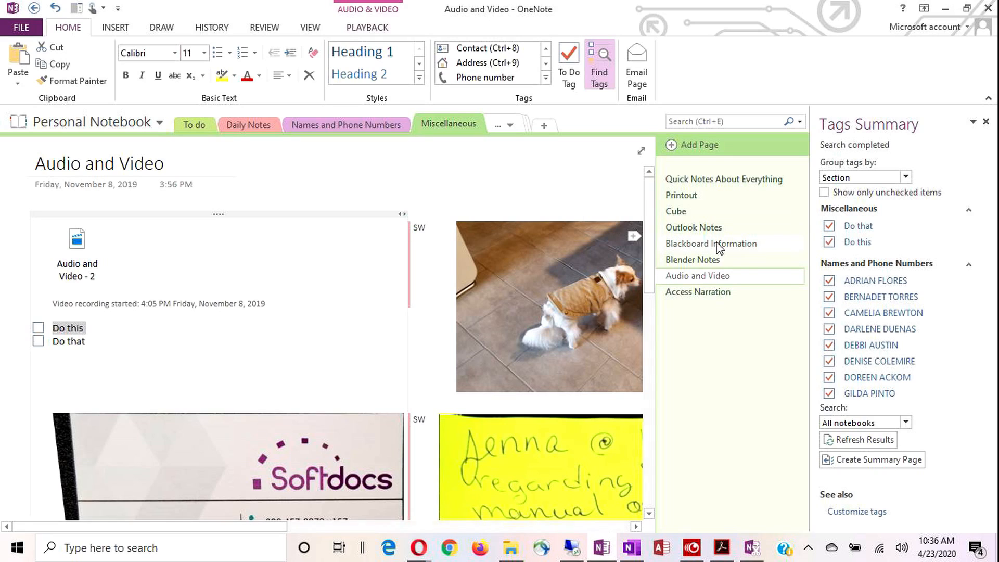
{"action": "left_click", "coordinate": [850, 445]}
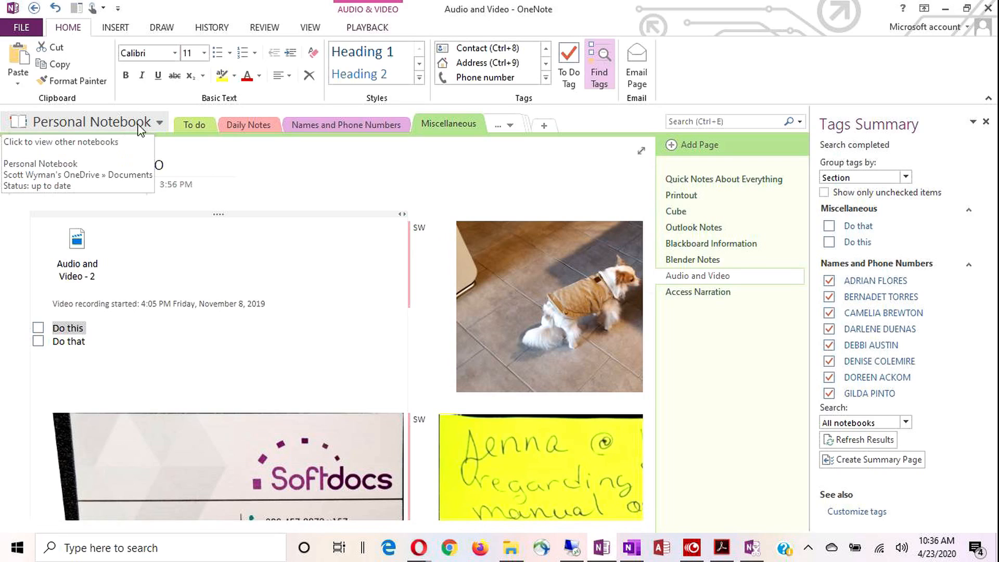
Step: Close the Personal Notebook and the notebook named after its owner, keeping the two example notebooks open
{"action": "left_click", "coordinate": [119, 123]}
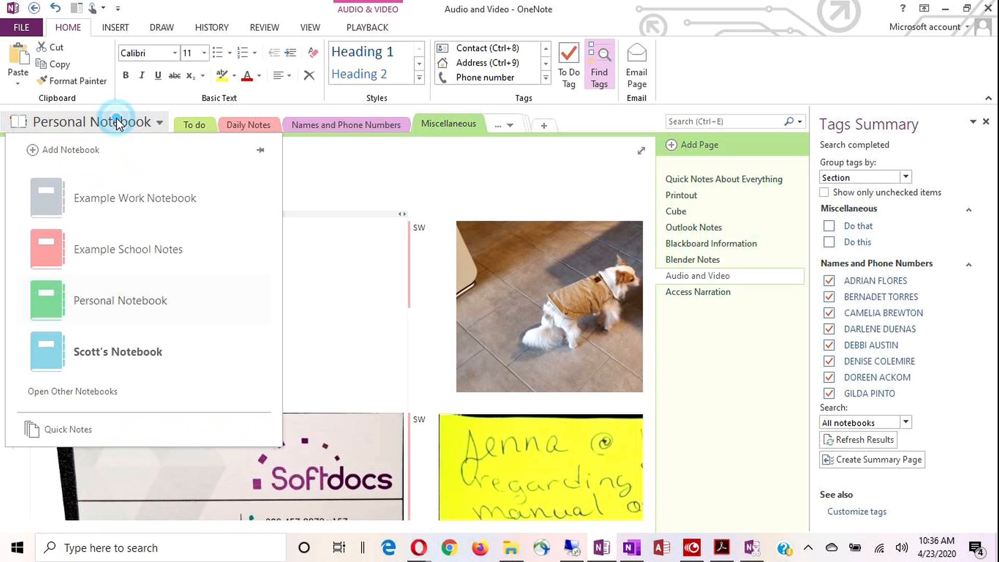
{"action": "right_click", "coordinate": [102, 300]}
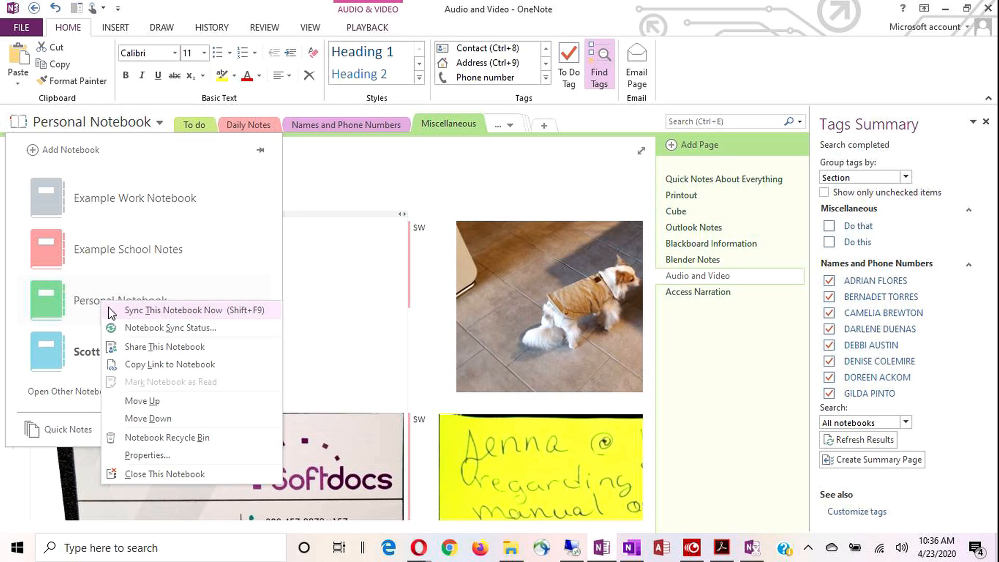
{"action": "left_click", "coordinate": [154, 473]}
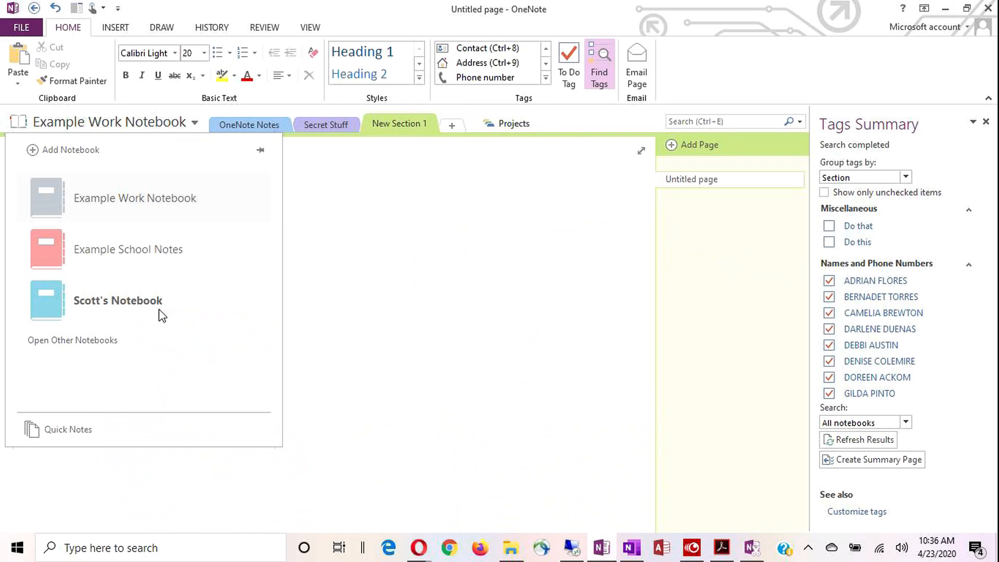
{"action": "right_click", "coordinate": [95, 313]}
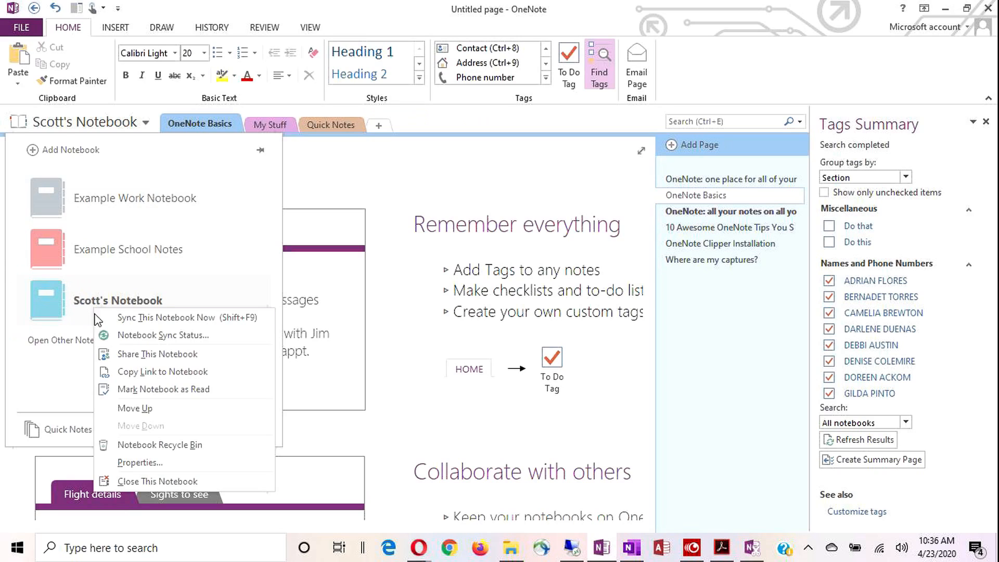
{"action": "left_click", "coordinate": [136, 480]}
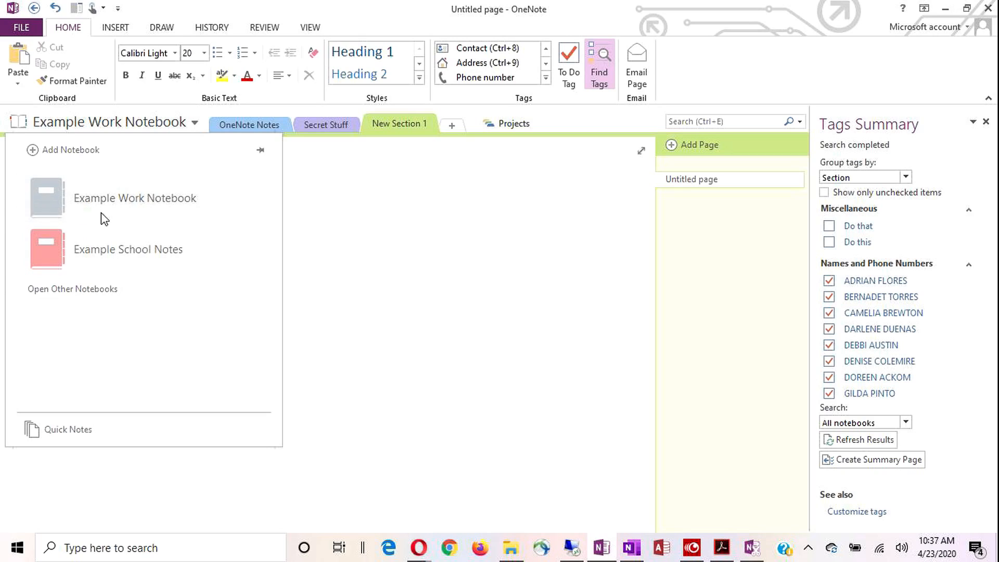
Step: Open Example Work Notebook and look through its OneNote Notes, Secret Stuff and New Section 1 sections
{"action": "left_click", "coordinate": [98, 198]}
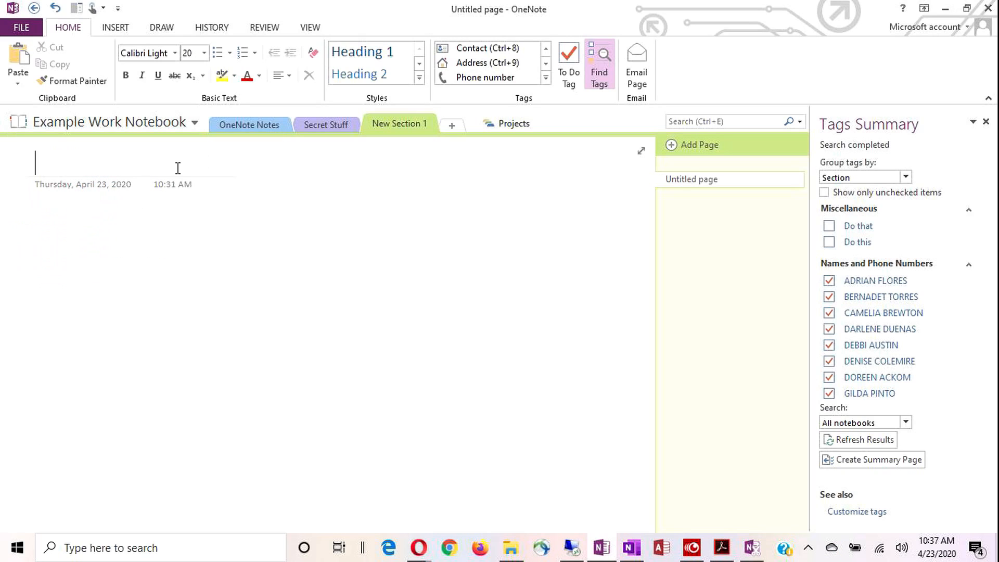
{"action": "left_click", "coordinate": [265, 125]}
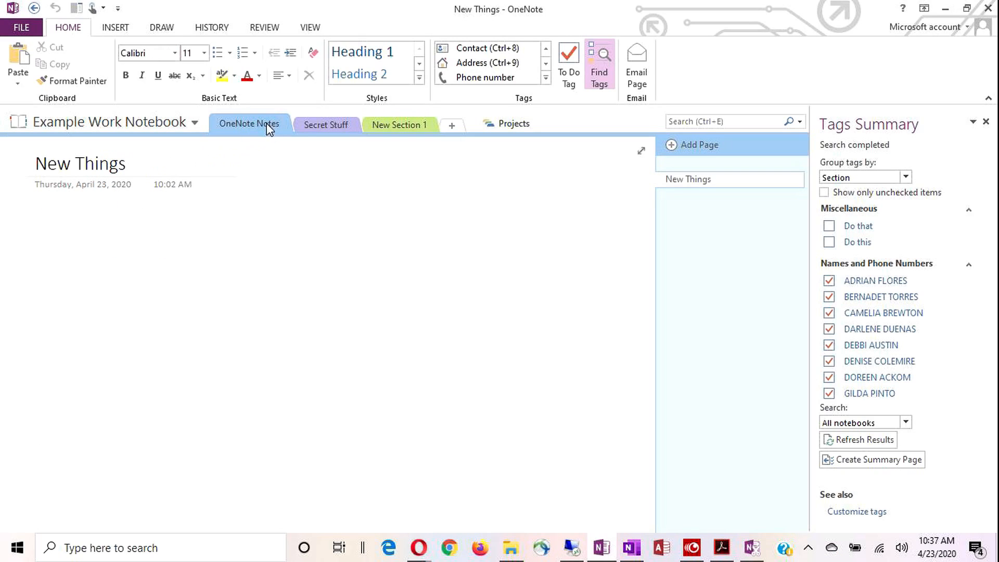
{"action": "left_click", "coordinate": [318, 127]}
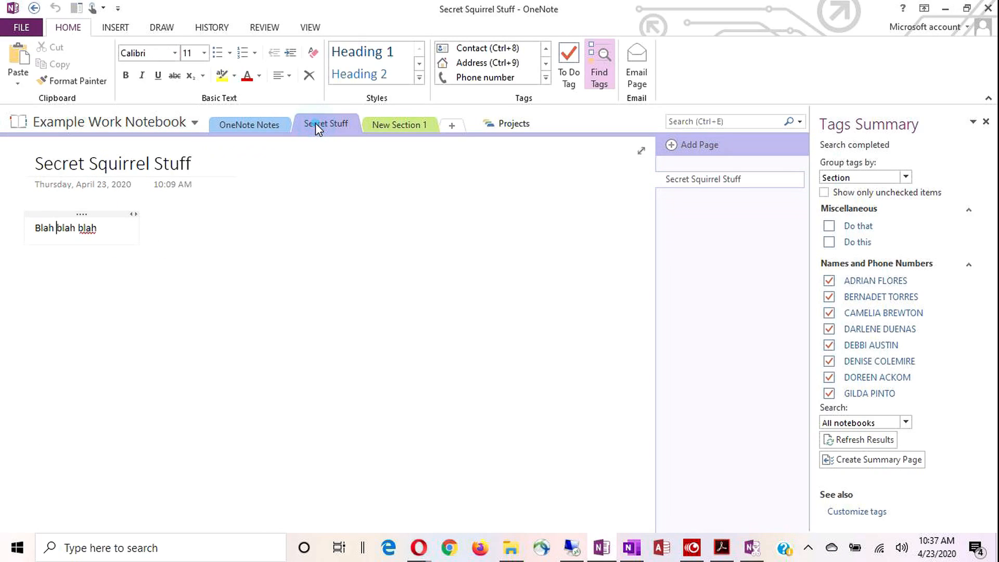
{"action": "left_click", "coordinate": [391, 128]}
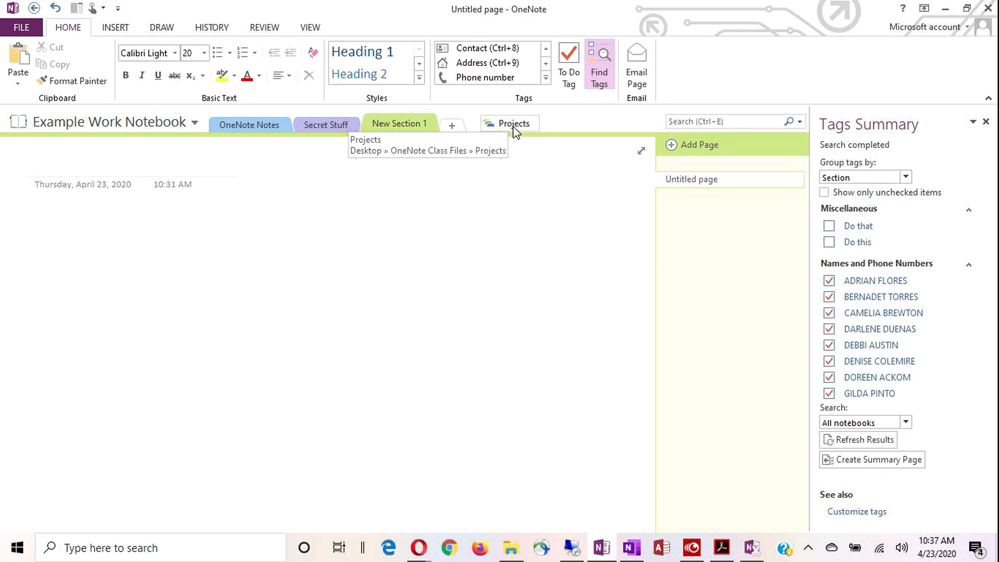
Step: Switch to the Example School Notes notebook and refresh the tag search results
{"action": "left_click", "coordinate": [149, 125]}
{"action": "left_click", "coordinate": [122, 248]}
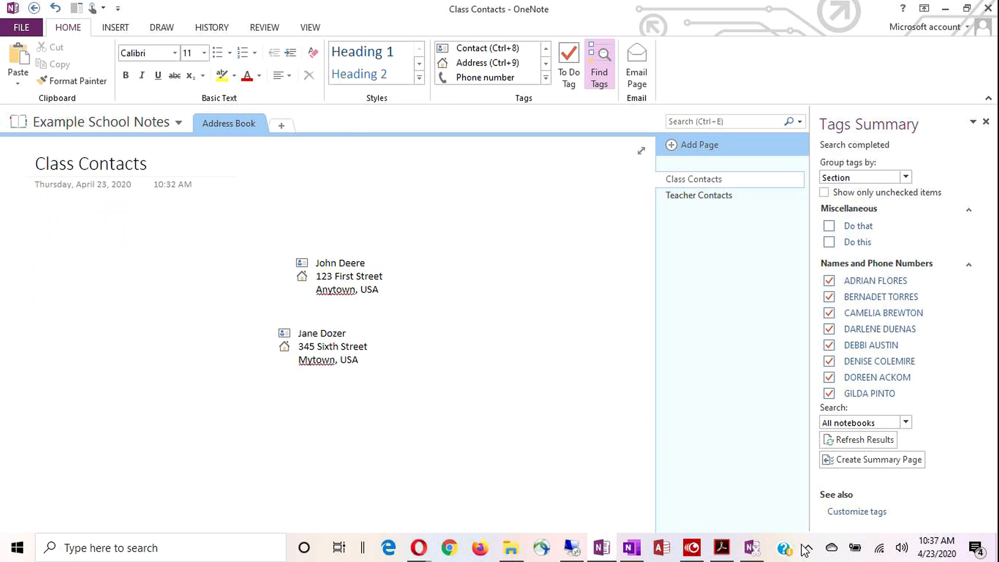
{"action": "left_click", "coordinate": [861, 443]}
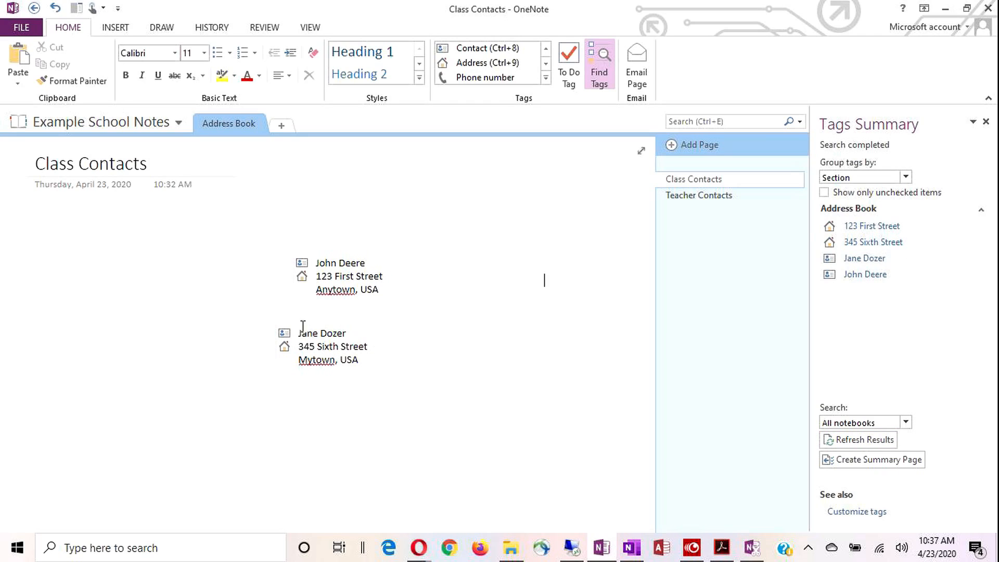
Step: In Example Work Notebook, move the Project notes section out of the Projects section group to the notebook's top level
{"action": "left_click", "coordinate": [139, 129]}
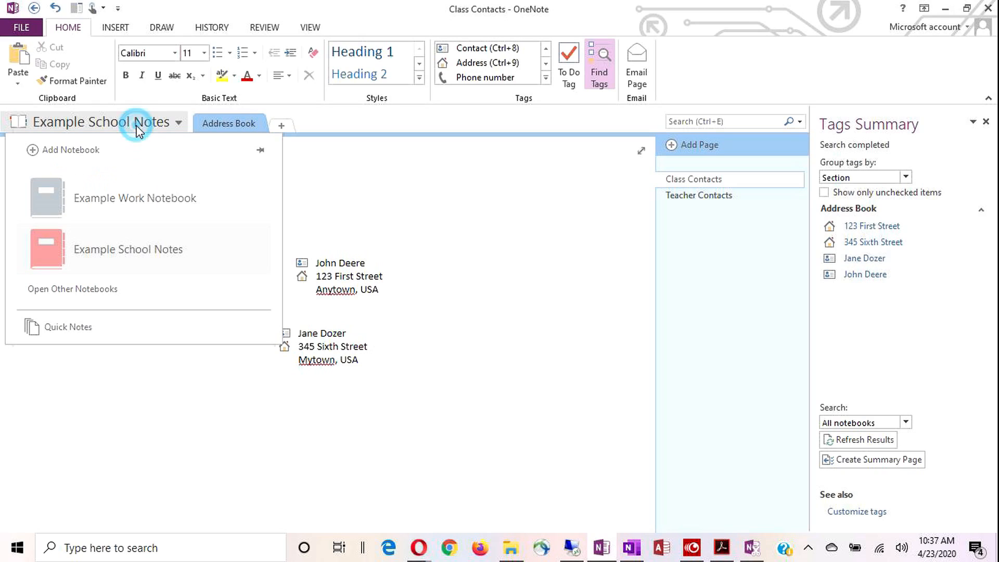
{"action": "left_click", "coordinate": [111, 197]}
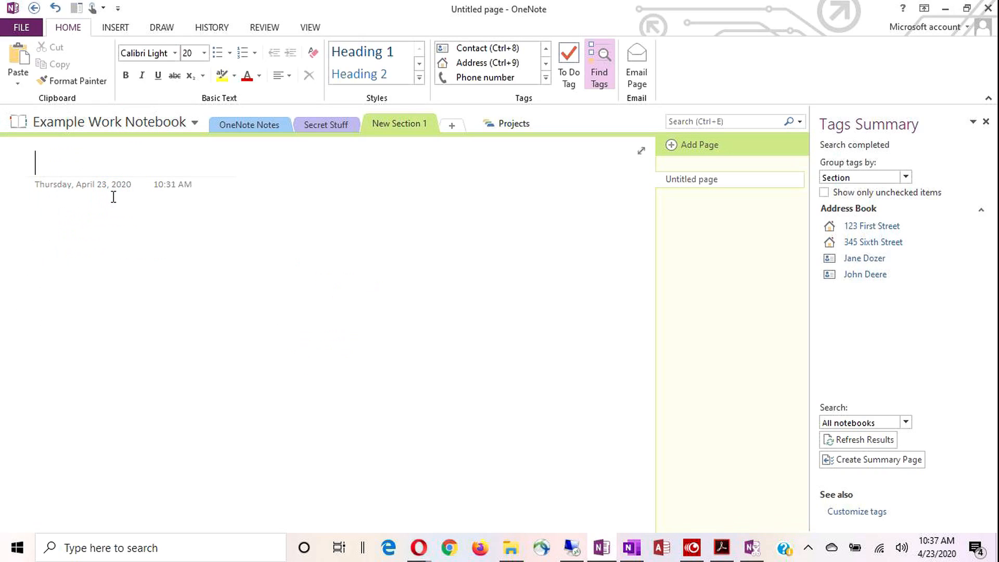
{"action": "left_click", "coordinate": [508, 125]}
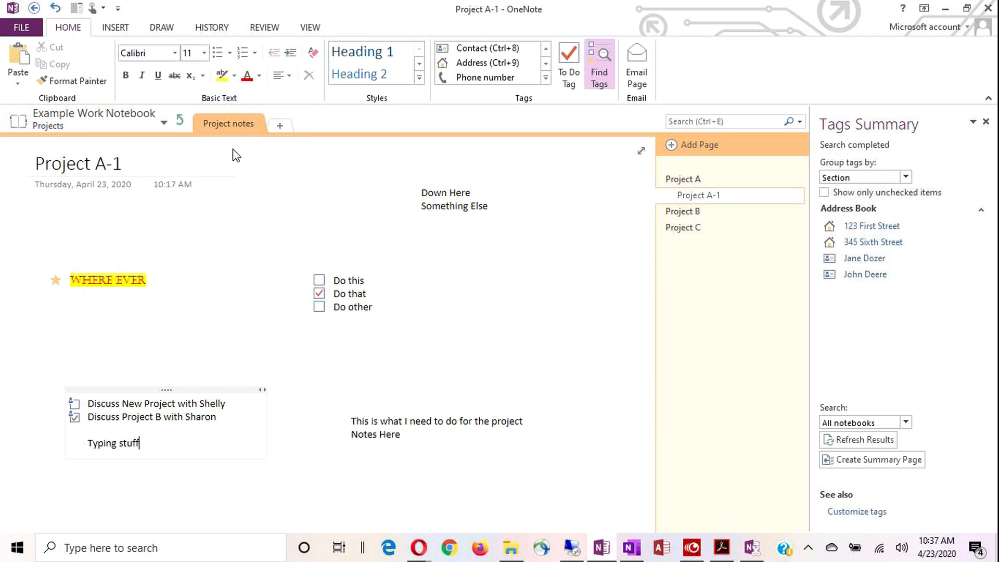
{"action": "left_click", "coordinate": [227, 123]}
{"action": "left_click_drag", "start_coordinate": [227, 121], "coordinate": [182, 121]}
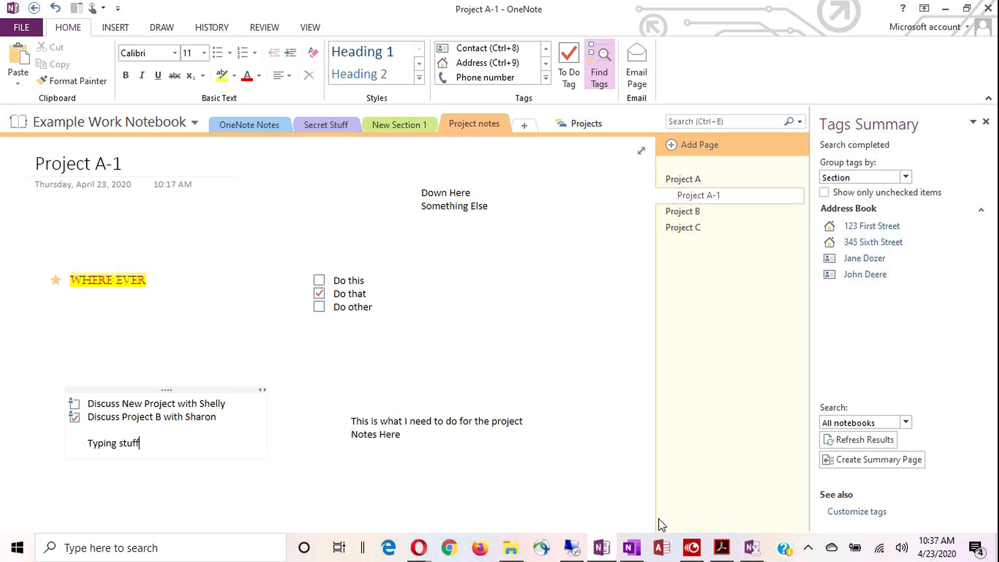
Step: Refresh the tag results and jump to the tagged Discuss New Project and Do other items on the Project A-1 page
{"action": "left_click", "coordinate": [853, 442]}
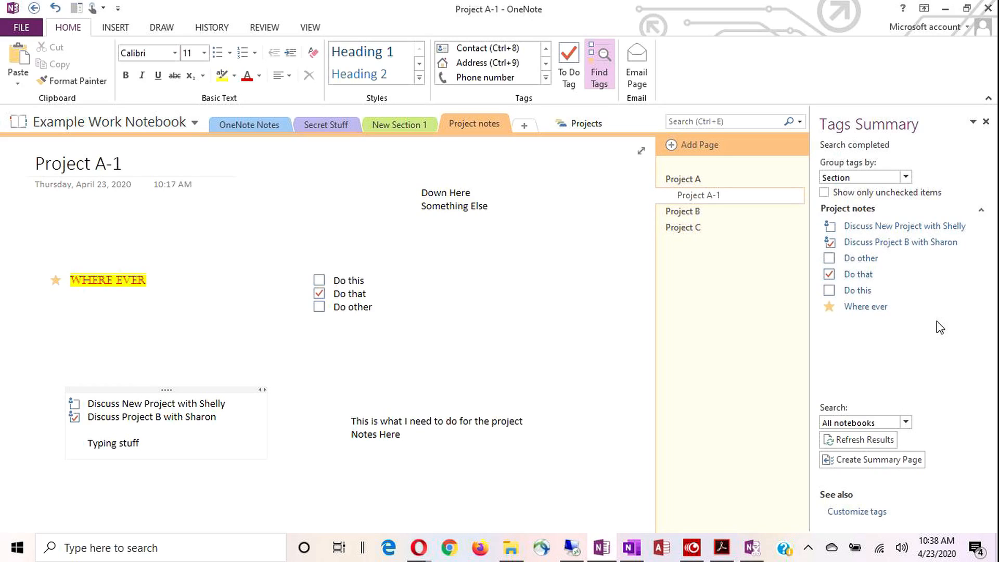
{"action": "left_click", "coordinate": [859, 229]}
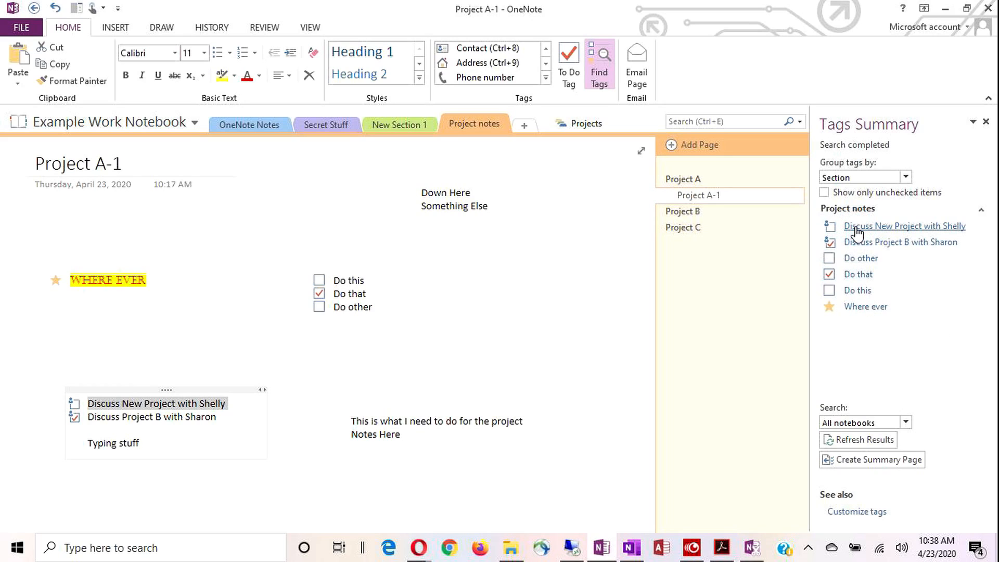
{"action": "left_click", "coordinate": [853, 259]}
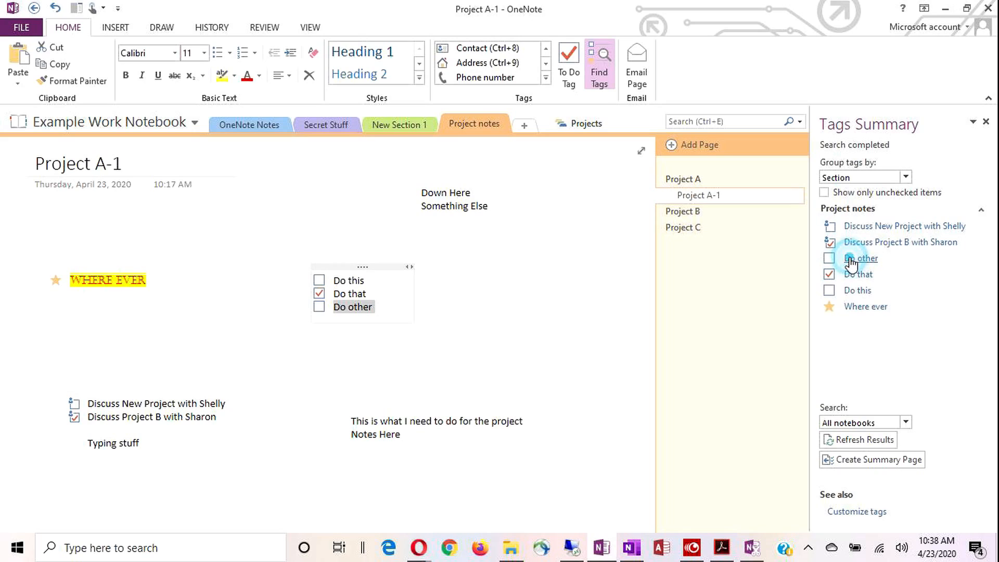
Step: Jump to the tagged Where ever note, refresh the tag results, and return to the Do other item from the OneNote Notes section
{"action": "left_click", "coordinate": [852, 307]}
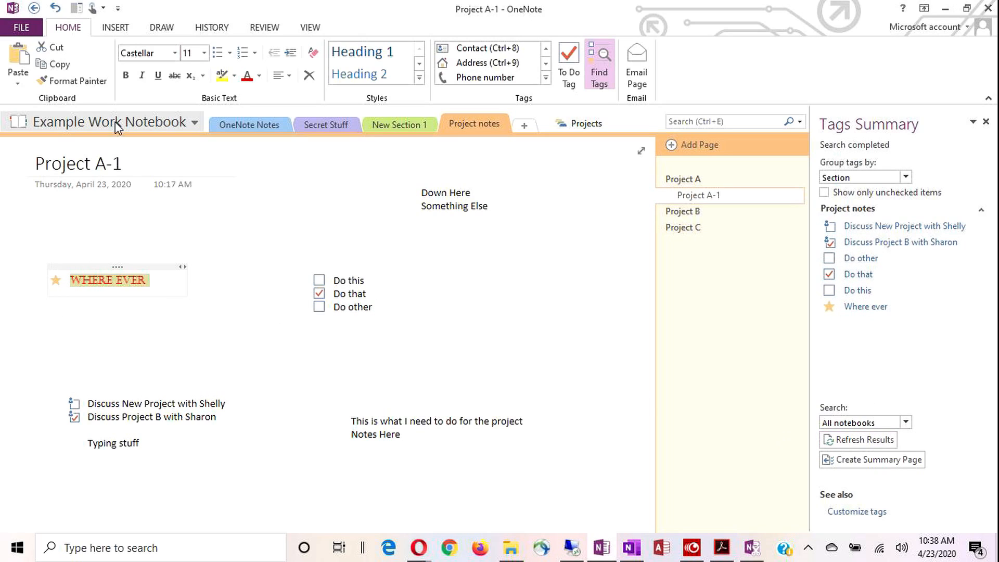
{"action": "left_click", "coordinate": [855, 443]}
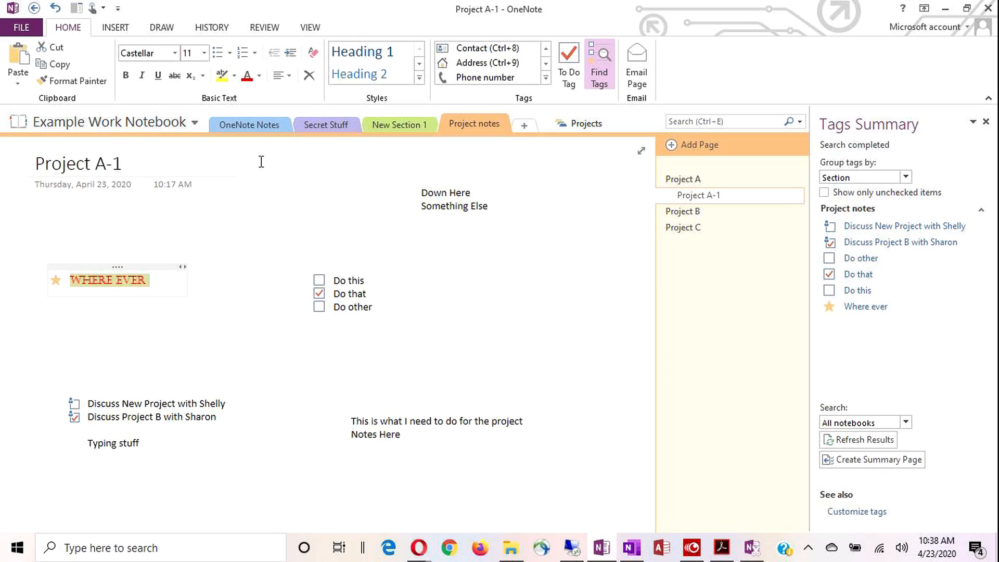
{"action": "left_click", "coordinate": [243, 126]}
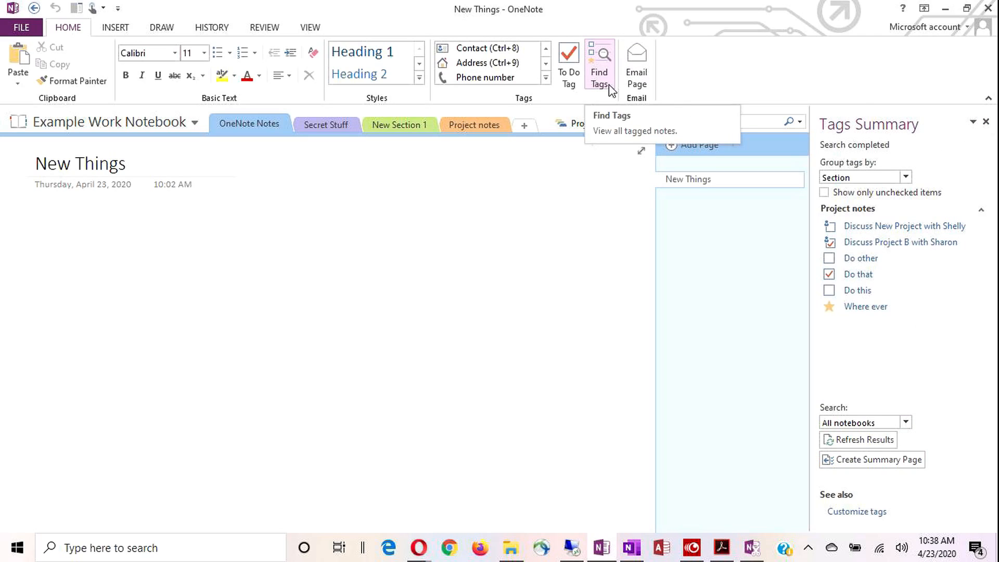
{"action": "left_click", "coordinate": [861, 259]}
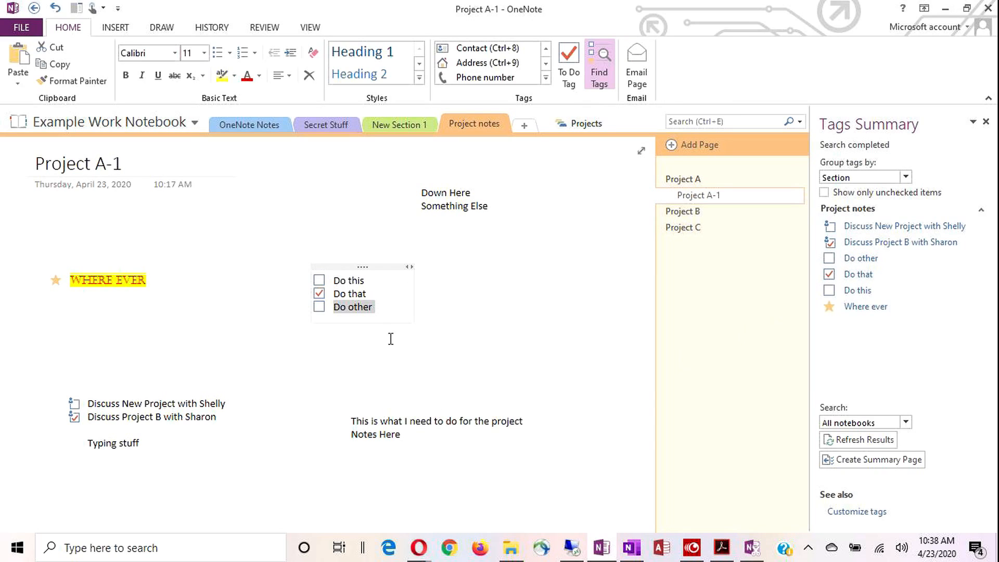
Step: Switch to the OneNote for Windows 10 app and open Personal Notebook
{"action": "left_click", "coordinate": [629, 550]}
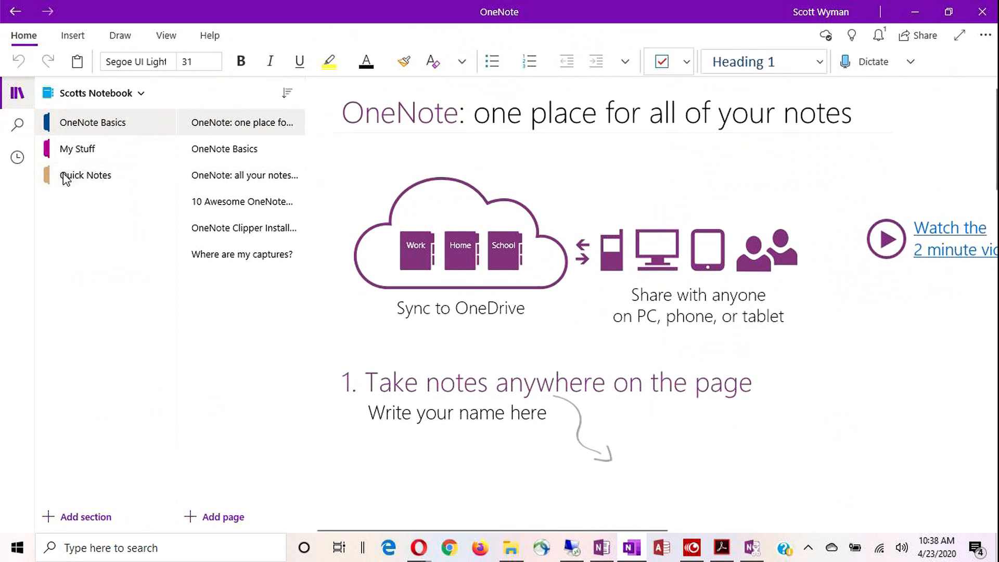
{"action": "left_click", "coordinate": [71, 94]}
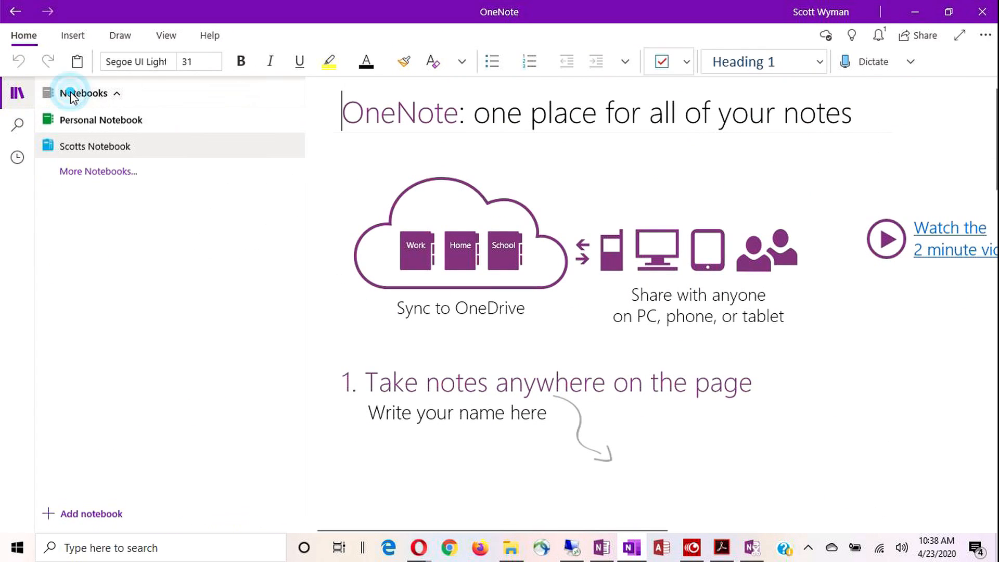
{"action": "left_click", "coordinate": [81, 125]}
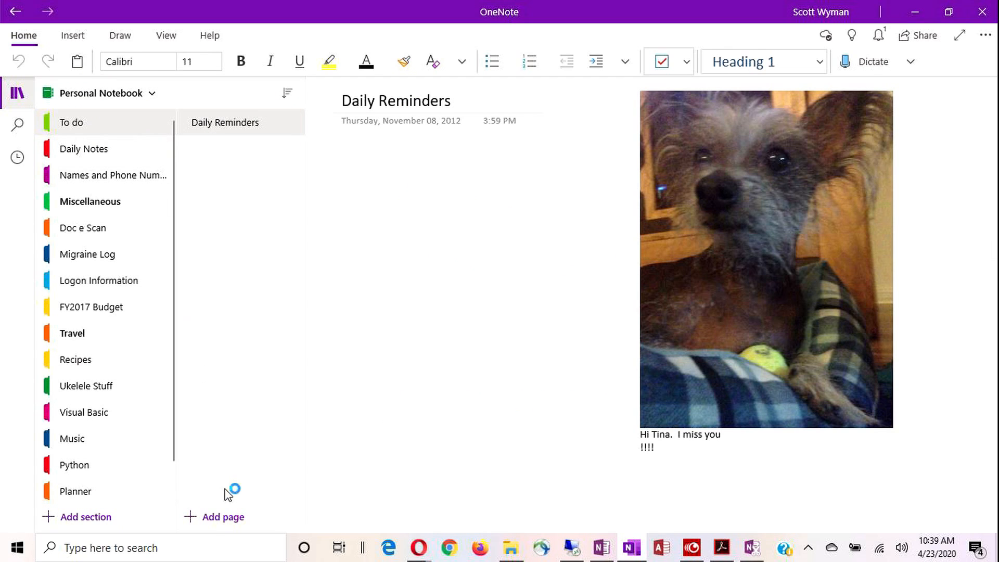
Step: Add a page titled Stuff to the To do section, with To Do items Thing 1, Thing 2 and Thing 3
{"action": "left_click", "coordinate": [213, 520]}
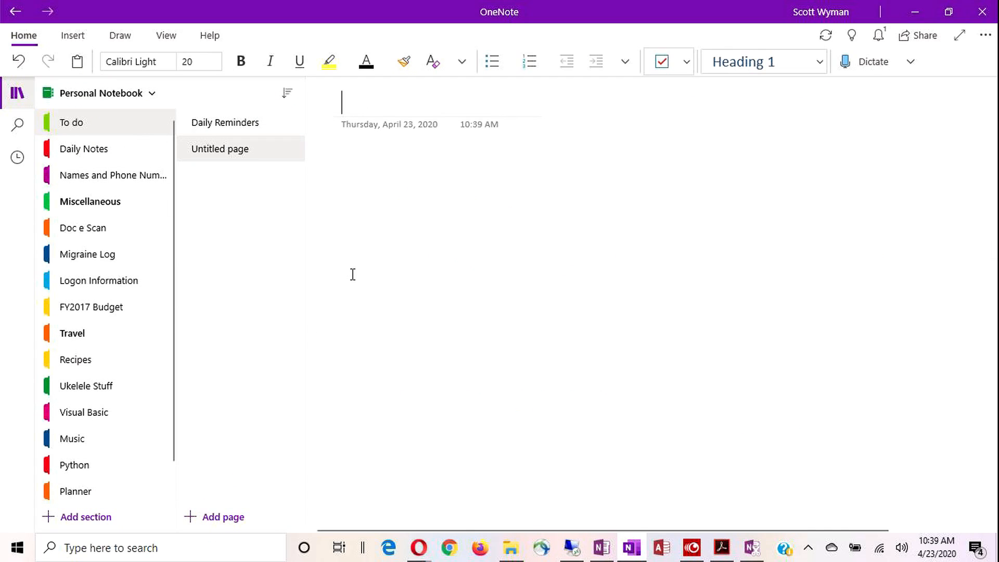
{"action": "type", "text": "Stuff"}
{"action": "key", "text": "Return"}
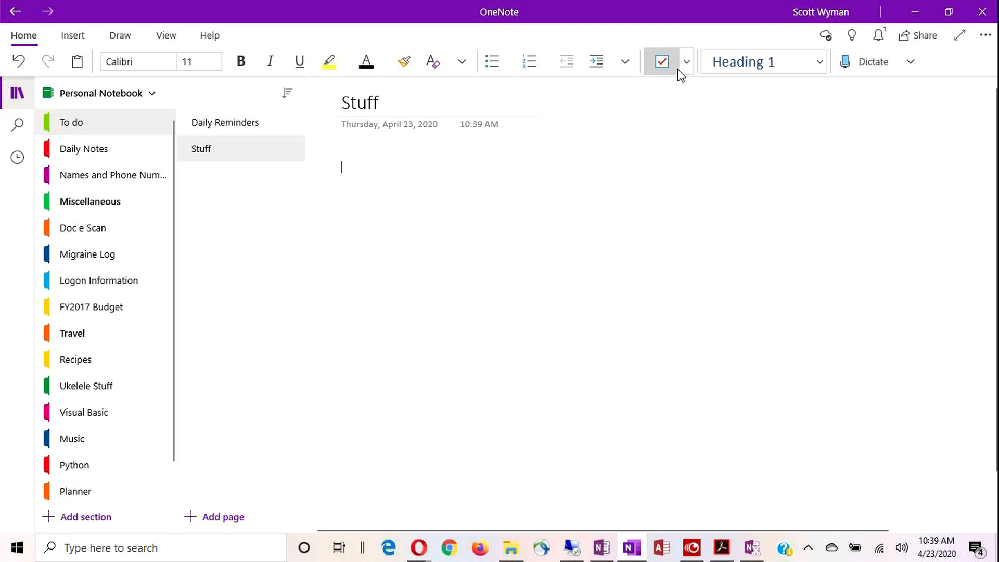
{"action": "left_click", "coordinate": [661, 63]}
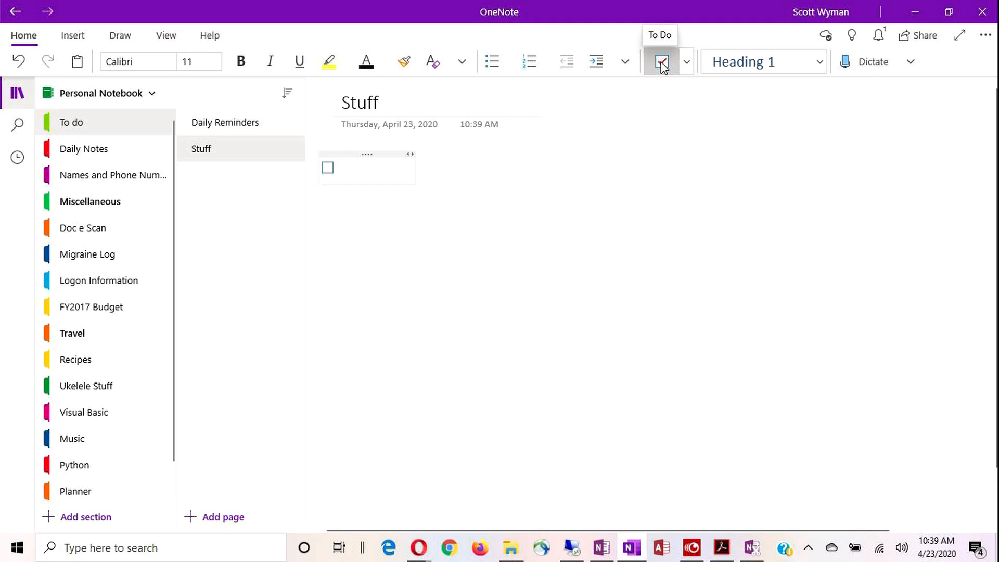
{"action": "type", "text": "Thing 1"}
{"action": "key", "text": "Return"}
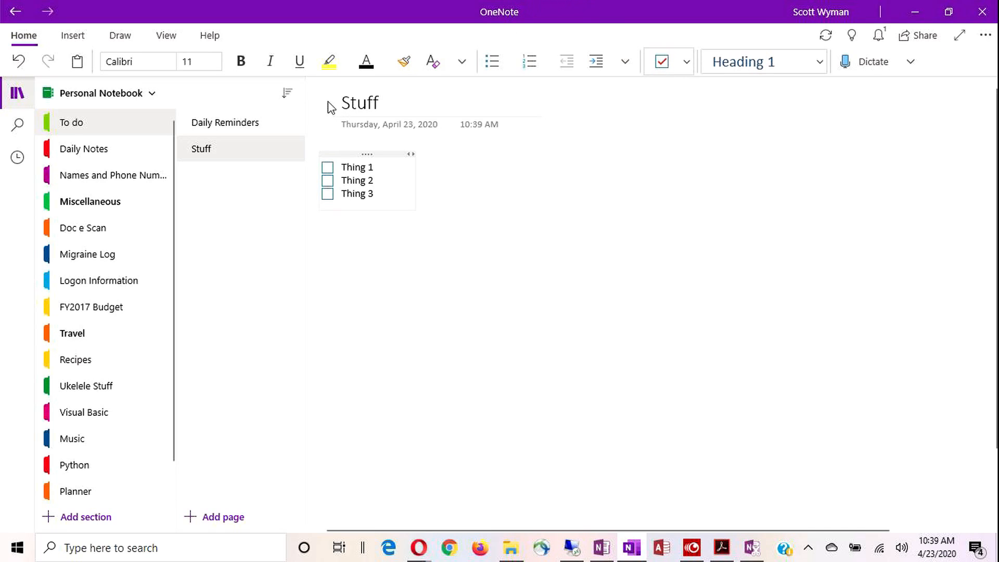
Step: On the Daily Reminders page, add the note "What is this?" with the Question tag
{"action": "left_click", "coordinate": [231, 129]}
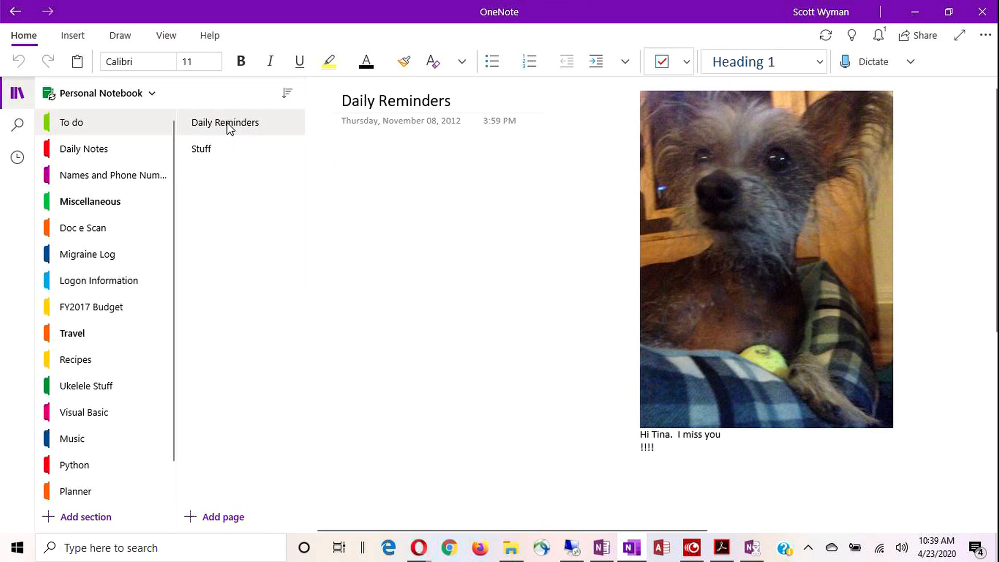
{"action": "left_click", "coordinate": [687, 62]}
{"action": "left_click", "coordinate": [585, 194]}
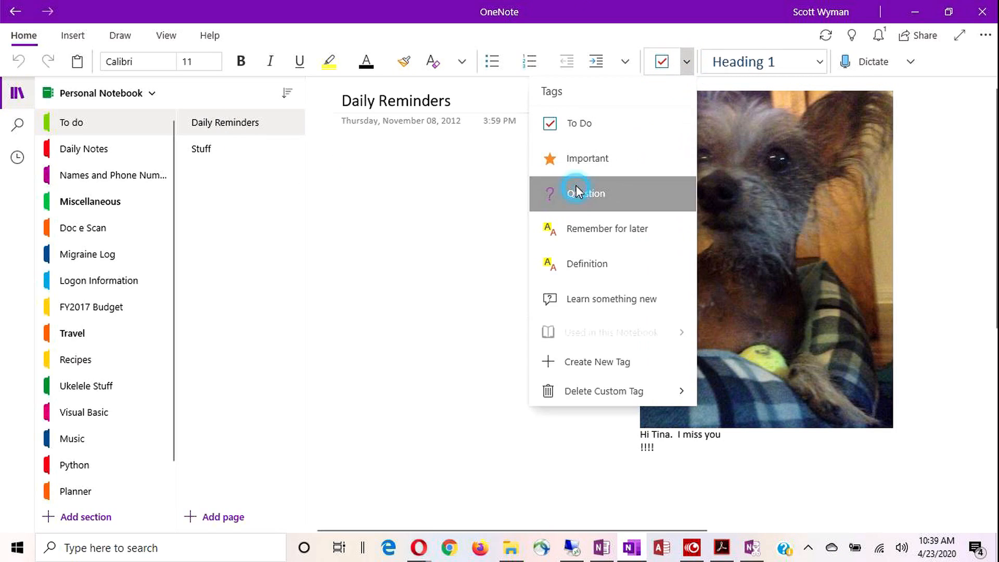
{"action": "type", "text": "What is this?"}
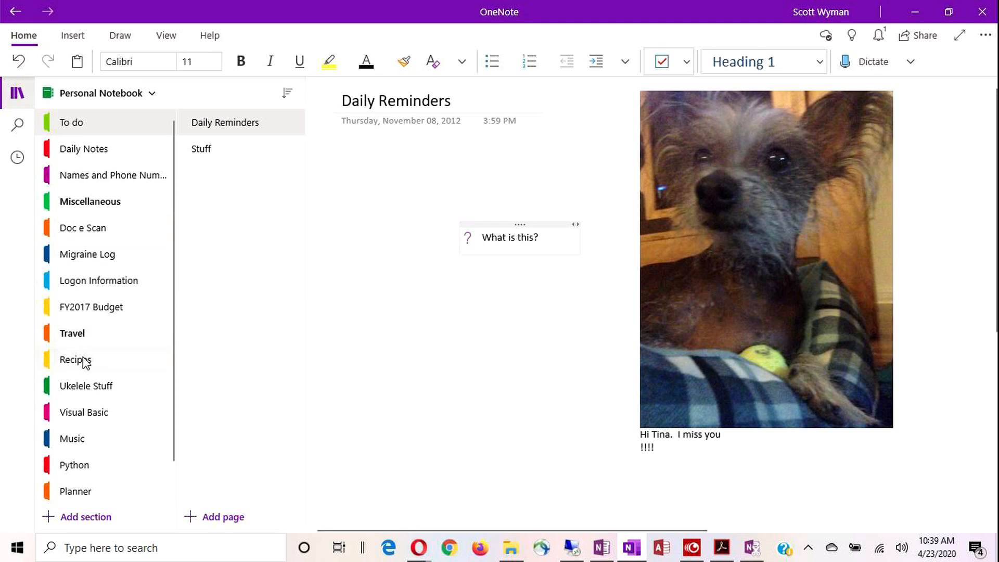
Step: In the Python section's Functions page, add the note "Learn Spanish" with the Learn something new tag
{"action": "left_click", "coordinate": [74, 466]}
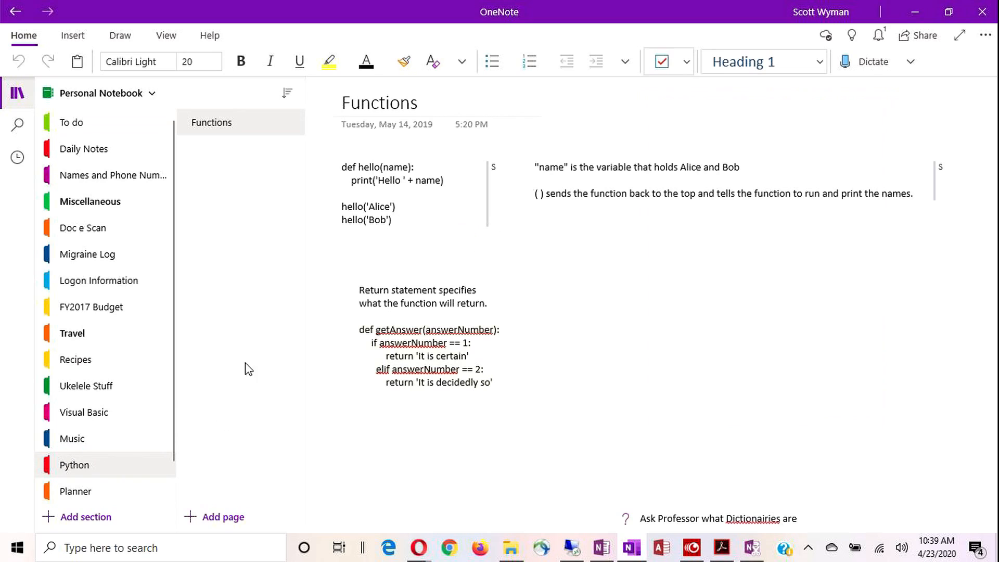
{"action": "left_click", "coordinate": [885, 341]}
{"action": "left_click", "coordinate": [686, 61]}
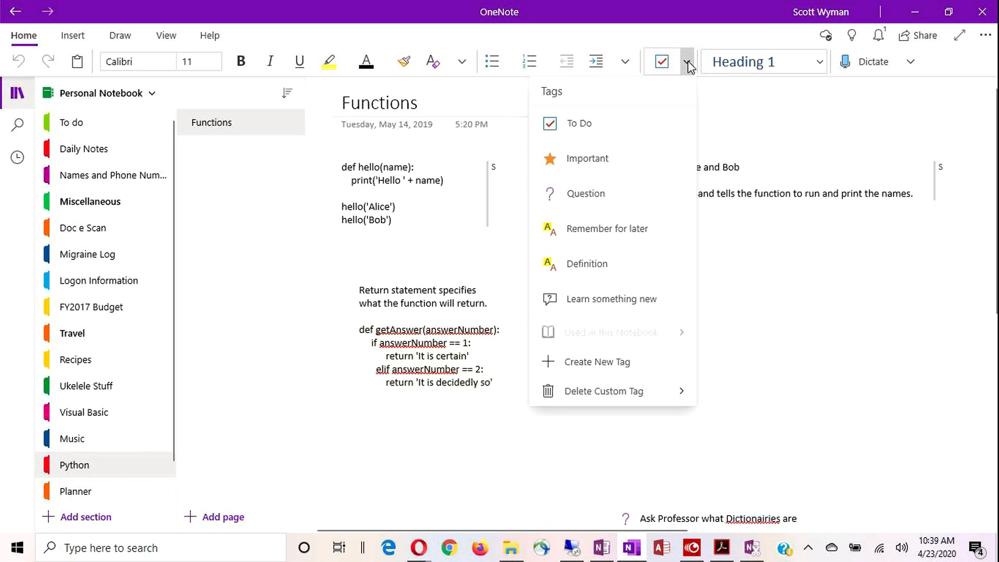
{"action": "left_click", "coordinate": [601, 304]}
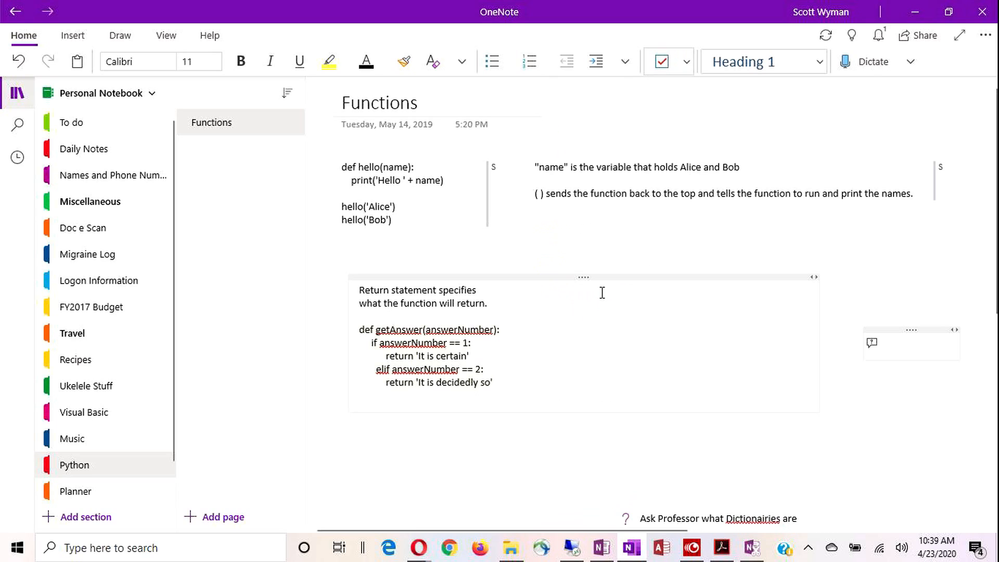
{"action": "type", "text": "Learn Spanish"}
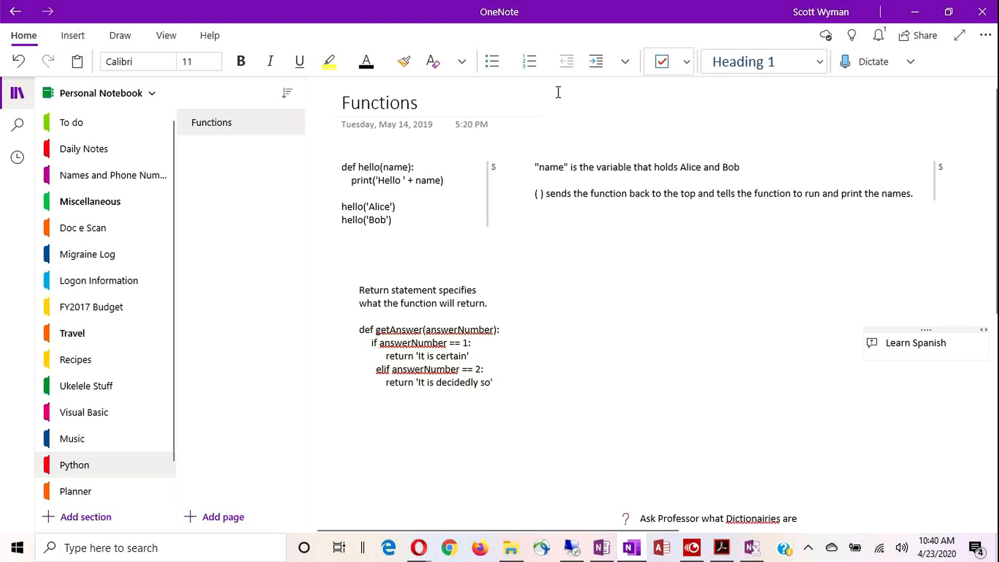
Step: Search all notebooks for To Do tags and visit the tagged Thing 1, Thing 2, Thing 3 and Do this items
{"action": "left_click", "coordinate": [18, 129]}
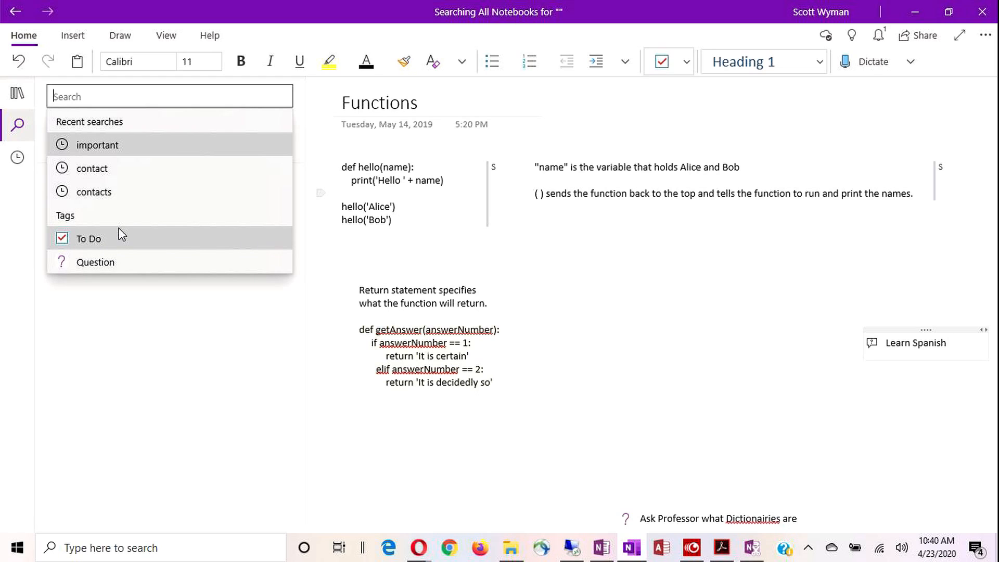
{"action": "left_click", "coordinate": [88, 239]}
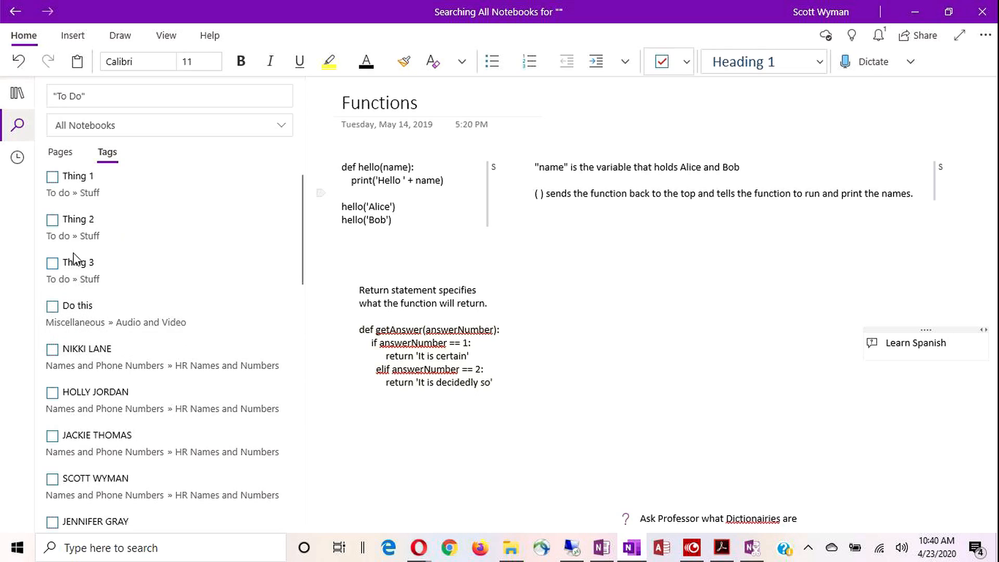
{"action": "left_click", "coordinate": [54, 221]}
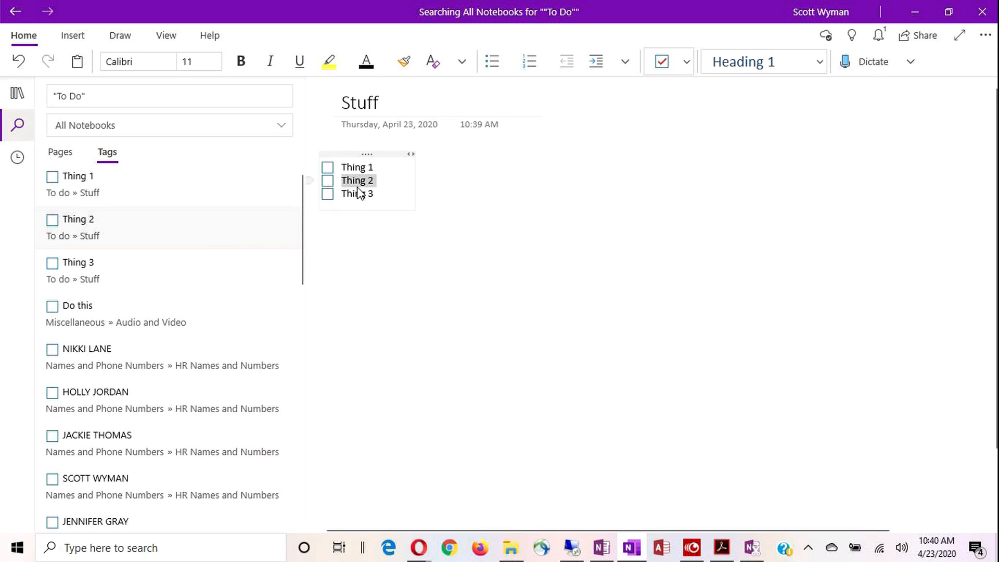
{"action": "left_click", "coordinate": [50, 178]}
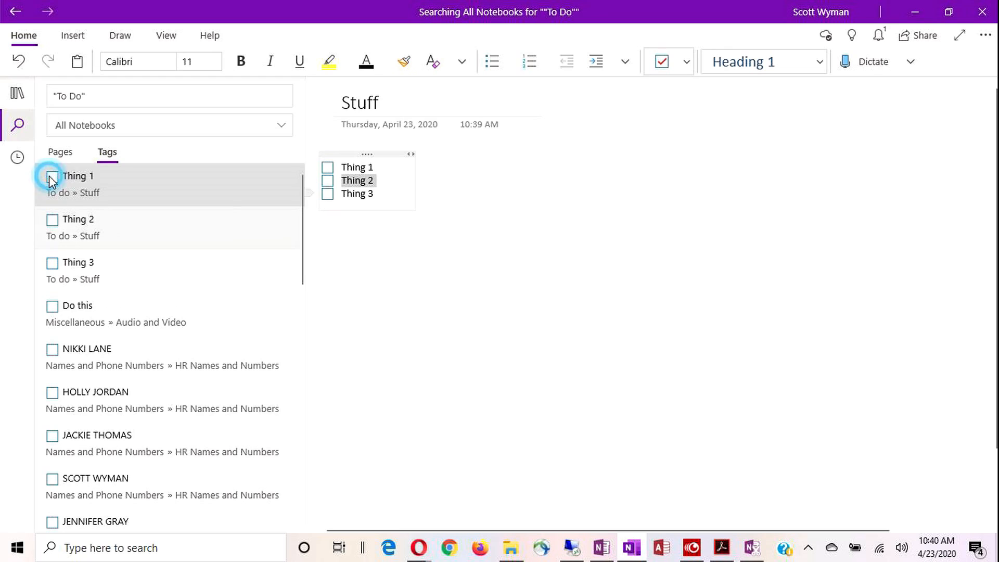
{"action": "left_click", "coordinate": [61, 224]}
{"action": "left_click", "coordinate": [54, 266]}
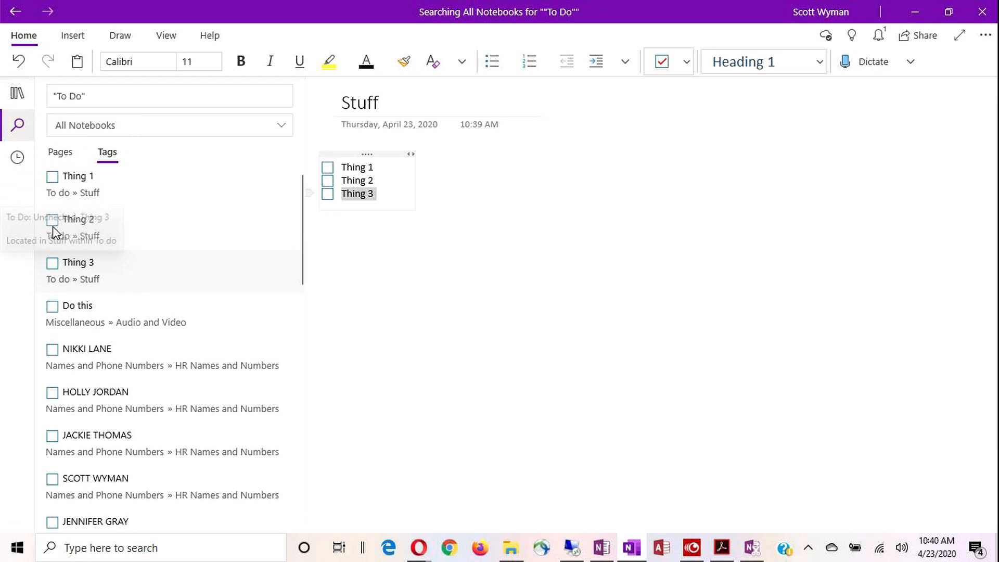
{"action": "left_click", "coordinate": [53, 182]}
{"action": "left_click", "coordinate": [53, 224]}
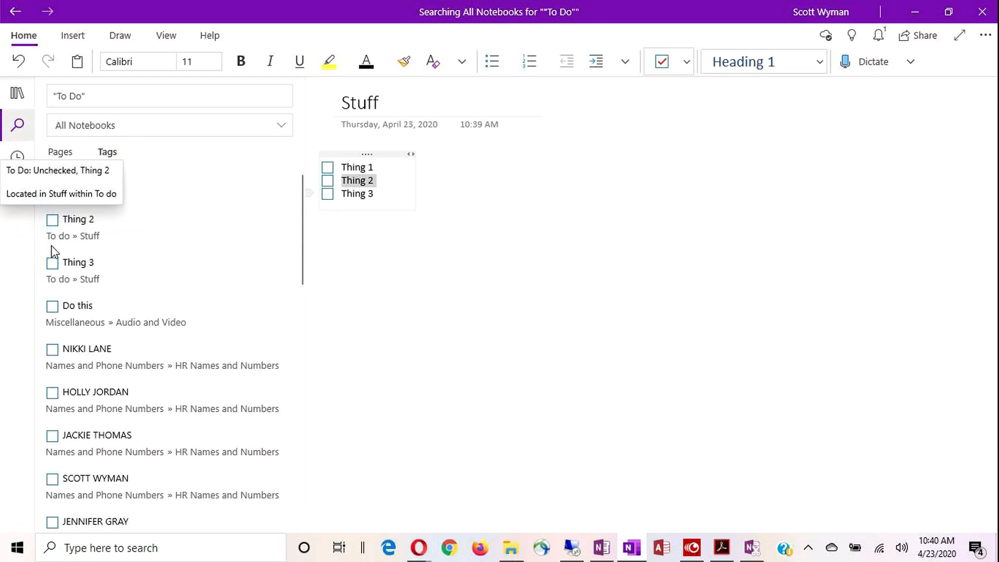
{"action": "left_click", "coordinate": [53, 265]}
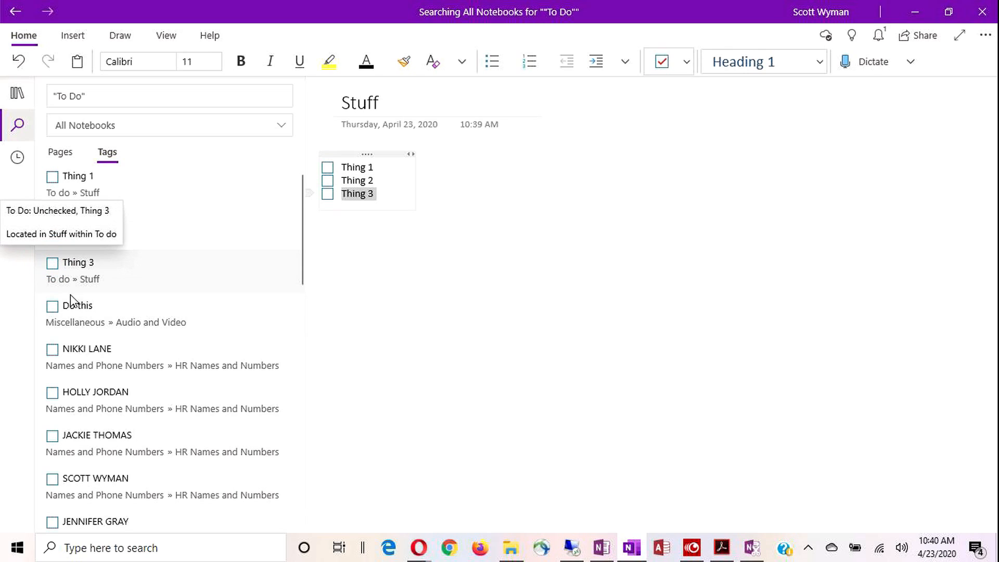
{"action": "left_click", "coordinate": [73, 318]}
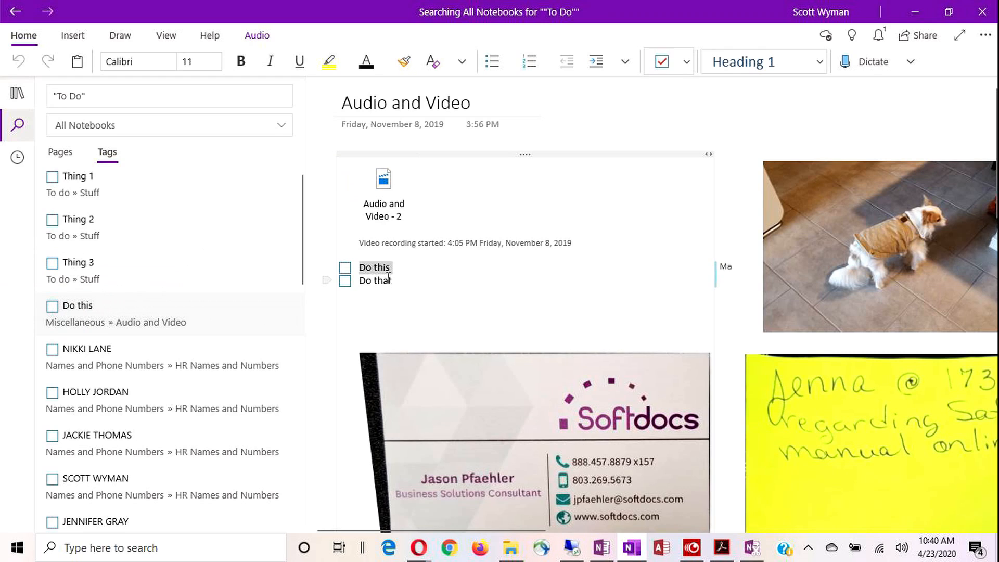
{"action": "left_click", "coordinate": [64, 183]}
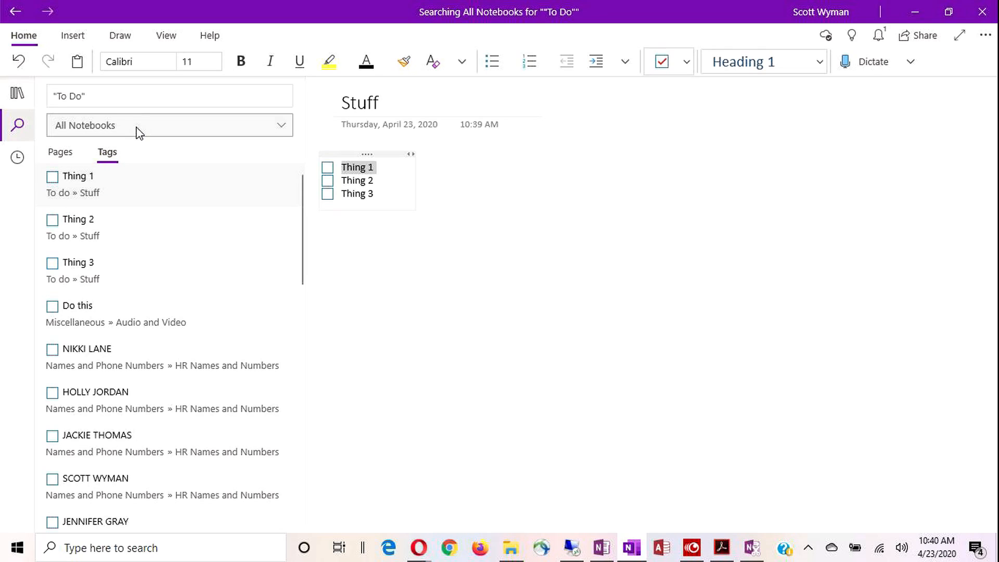
Step: Search all notebooks for "Learn Something" and jump to the tagged Learn Spanish note
{"action": "left_click", "coordinate": [129, 96]}
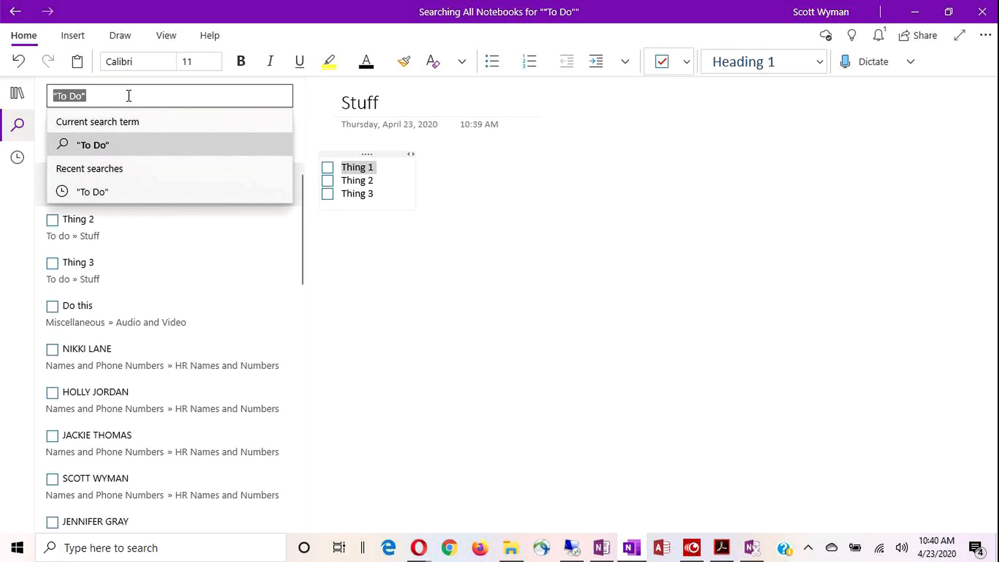
{"action": "type", "text": "Learnb"}
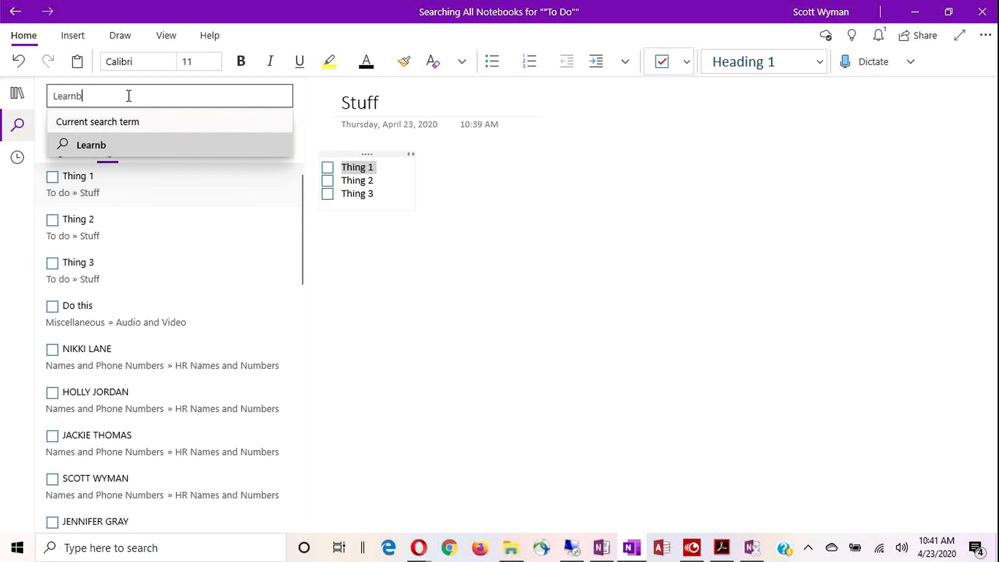
{"action": "key", "text": "BackSpace"}
{"action": "type", "text": "Somethi"}
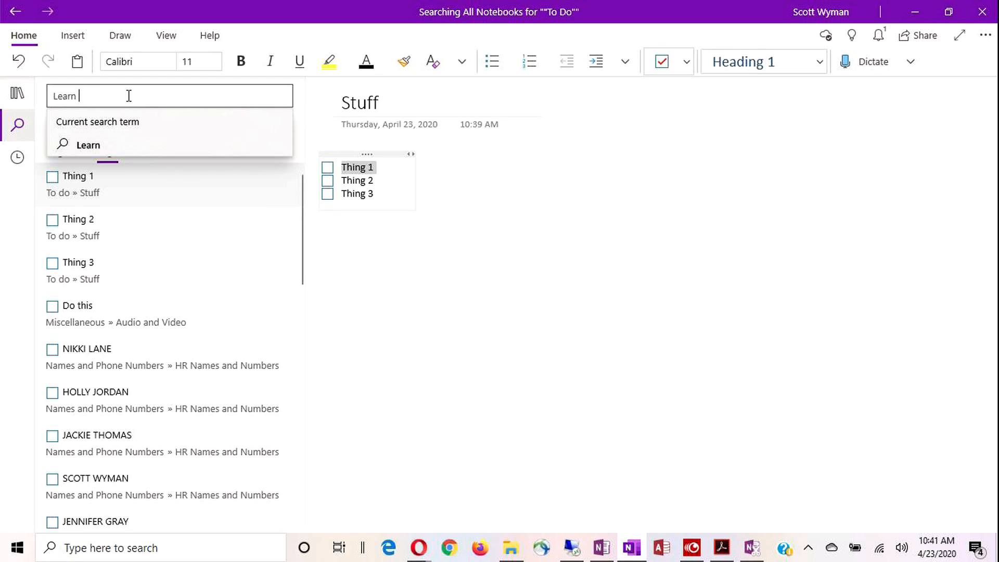
{"action": "type", "text": "ng"}
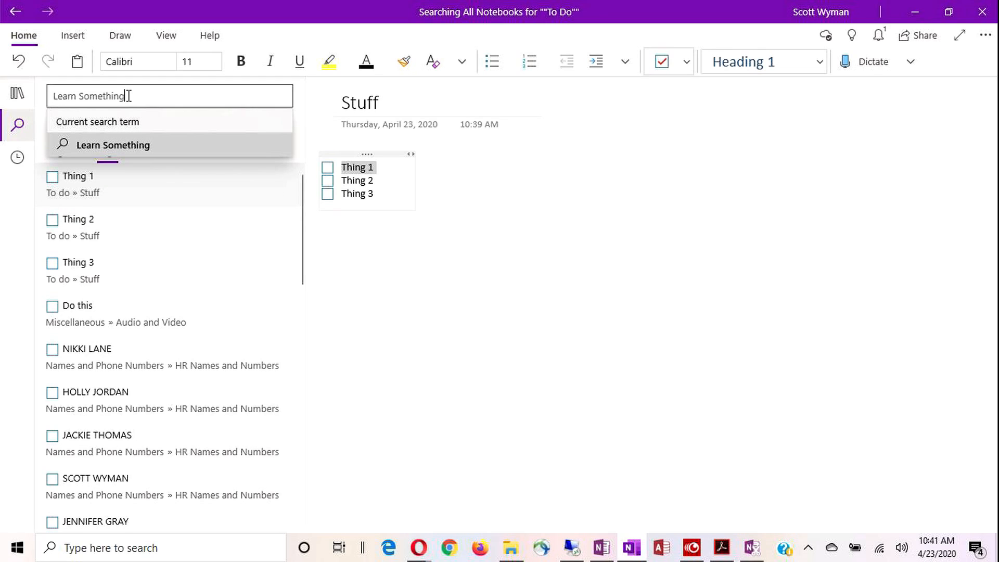
{"action": "key", "text": "Return"}
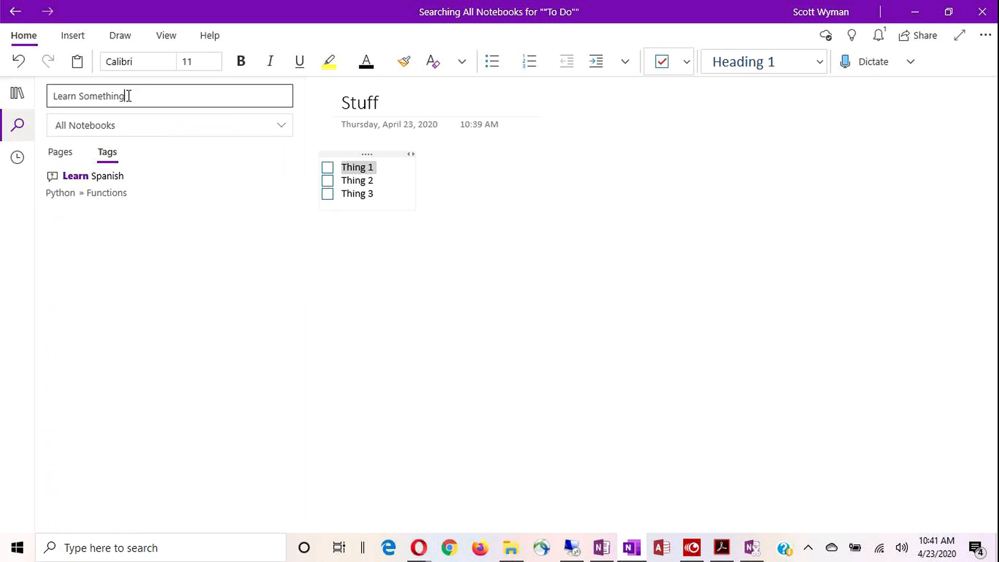
{"action": "left_click", "coordinate": [76, 180]}
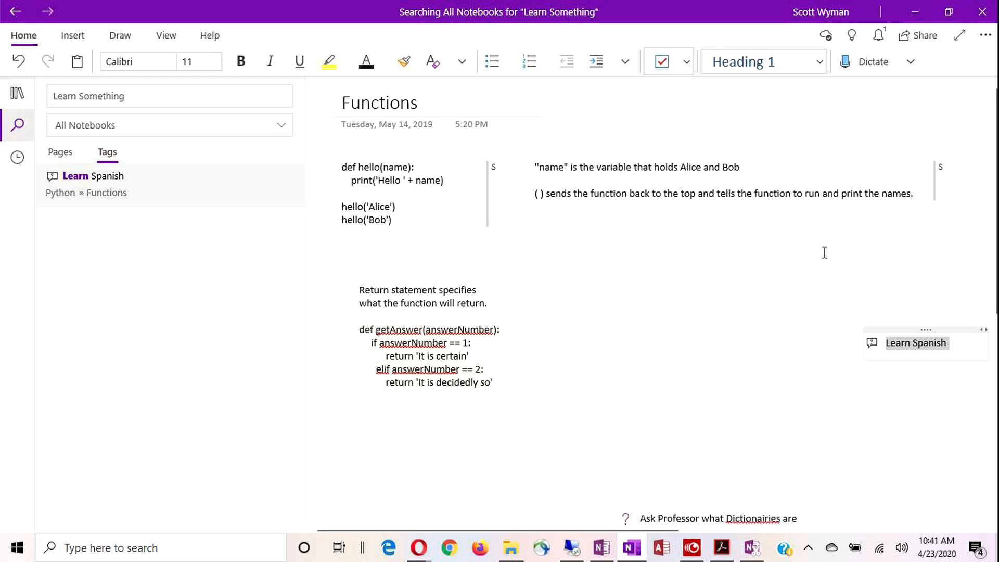
Step: Return to the desktop OneNote window and view the full list of available tags on the Project A-1 page
{"action": "left_click", "coordinate": [914, 12]}
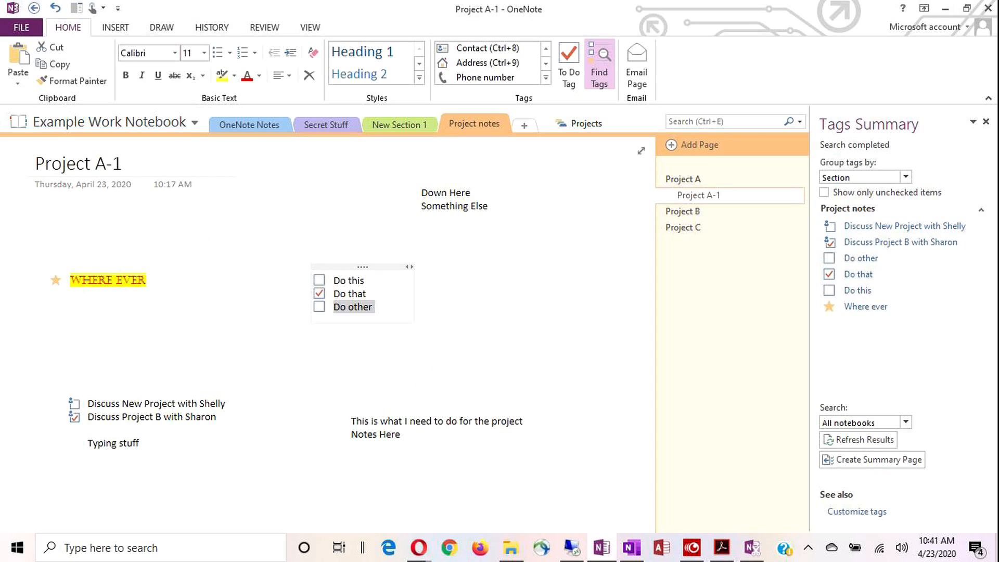
{"action": "left_click", "coordinate": [536, 298]}
{"action": "left_click", "coordinate": [546, 78]}
{"action": "left_click", "coordinate": [618, 194]}
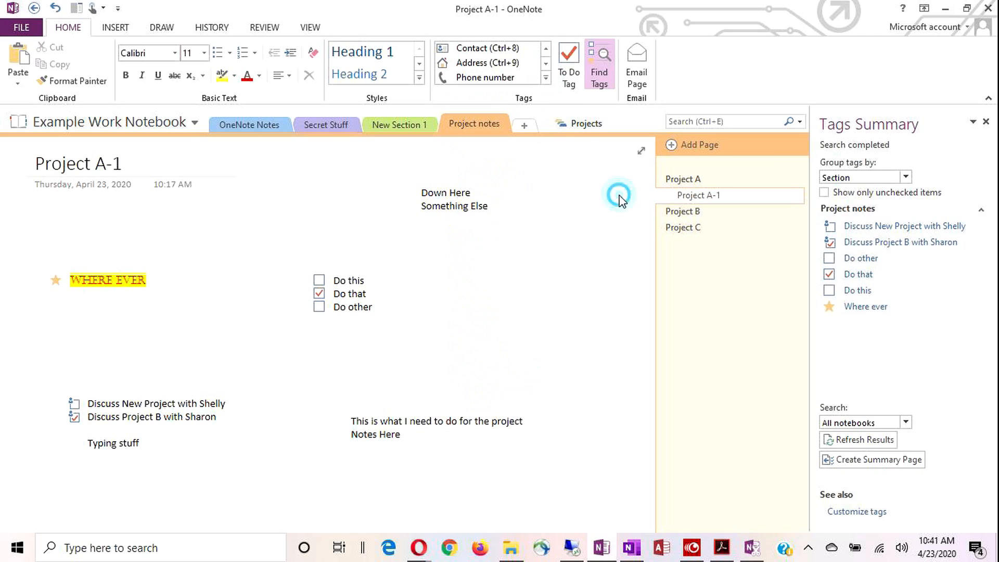
Step: Open the tag customization settings and select the Client request tag near the end of the tag list
{"action": "left_click", "coordinate": [546, 78]}
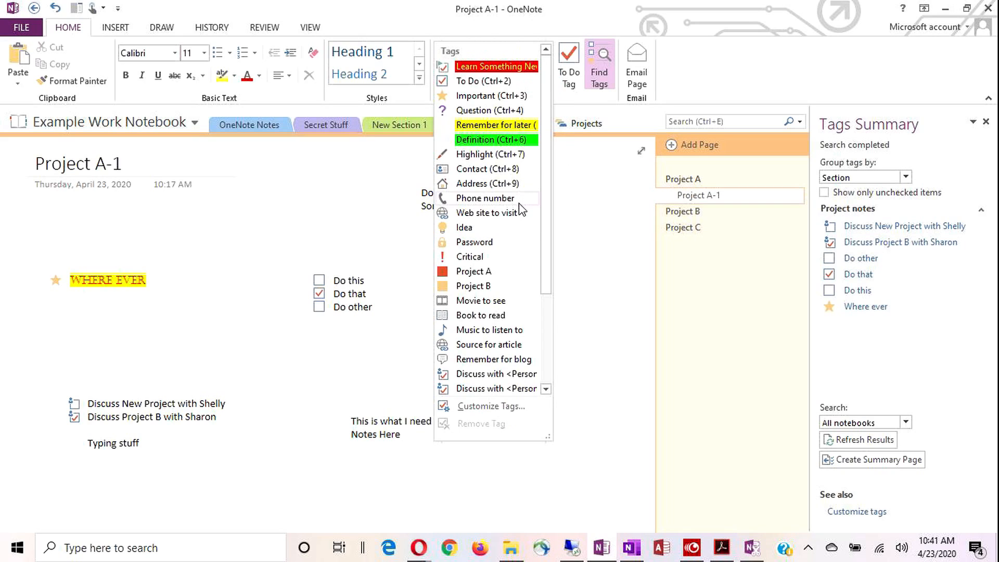
{"action": "scroll", "coordinate": [519, 203], "scroll_direction": "down", "scroll_amount": 3}
{"action": "left_click", "coordinate": [481, 406]}
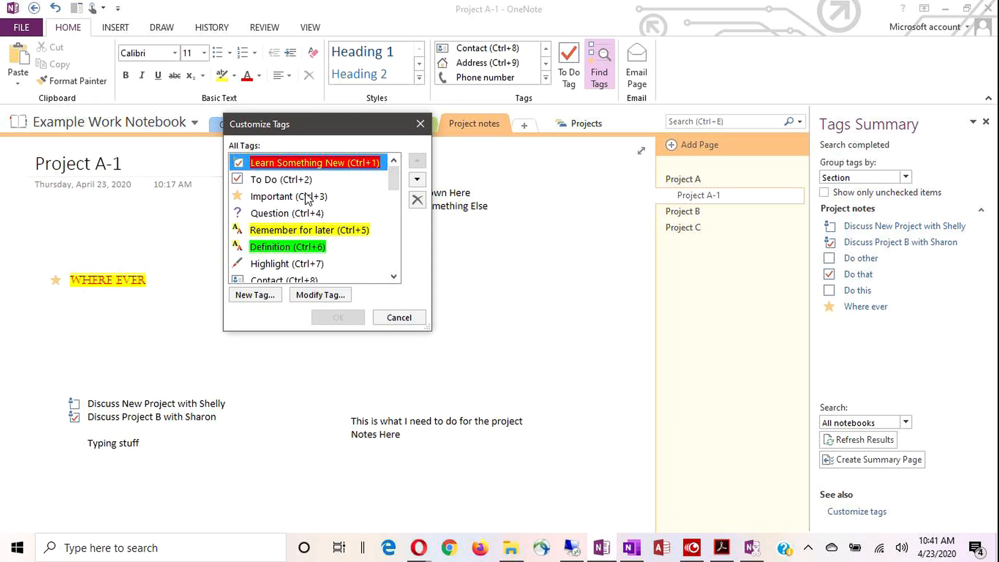
{"action": "scroll", "coordinate": [309, 208], "scroll_direction": "down", "scroll_amount": 10}
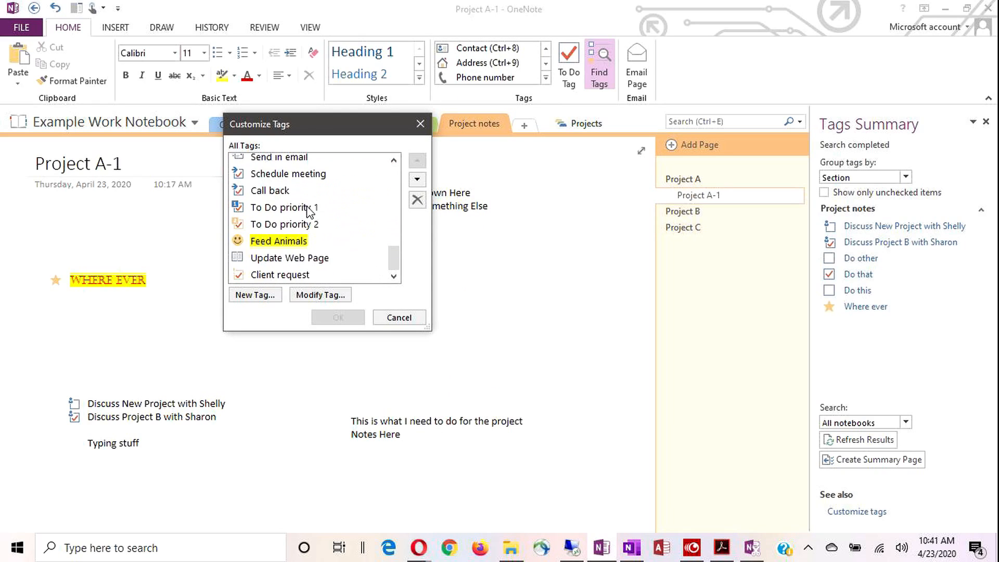
{"action": "left_click", "coordinate": [272, 272]}
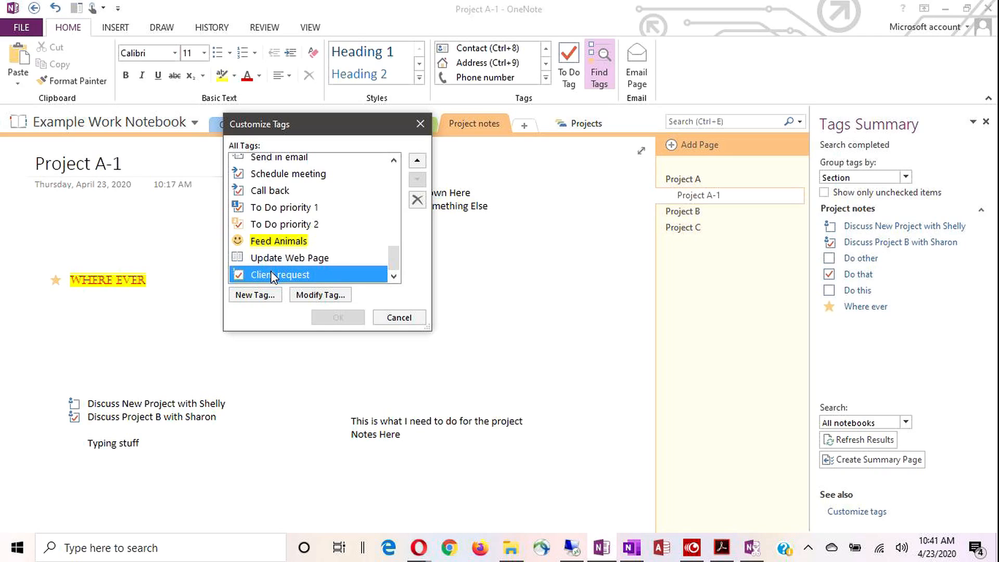
Step: Create a custom tag named "OneNote Notes" with the blue ring symbol and save the customized tag list
{"action": "left_click", "coordinate": [252, 295]}
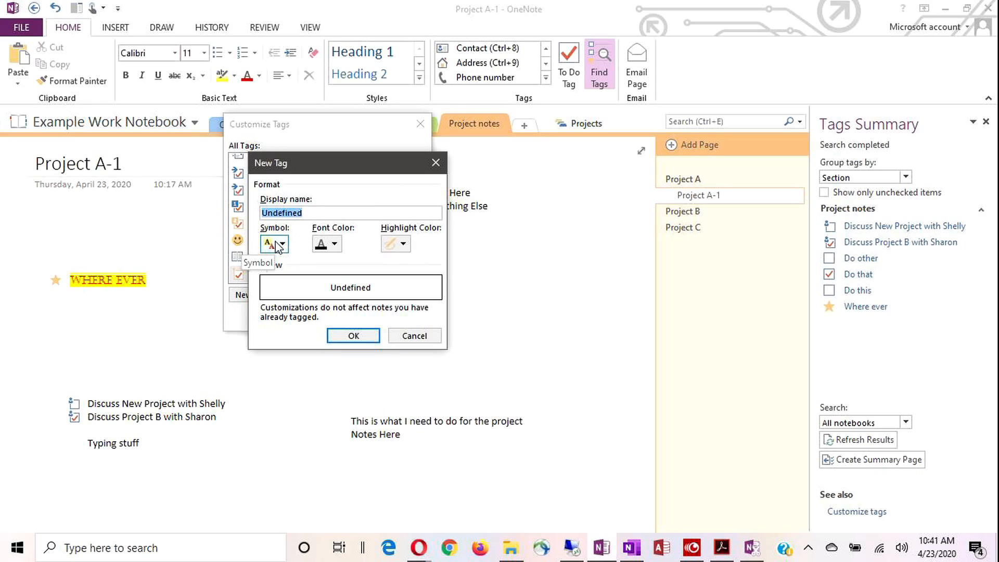
{"action": "type", "text": "OneNote"}
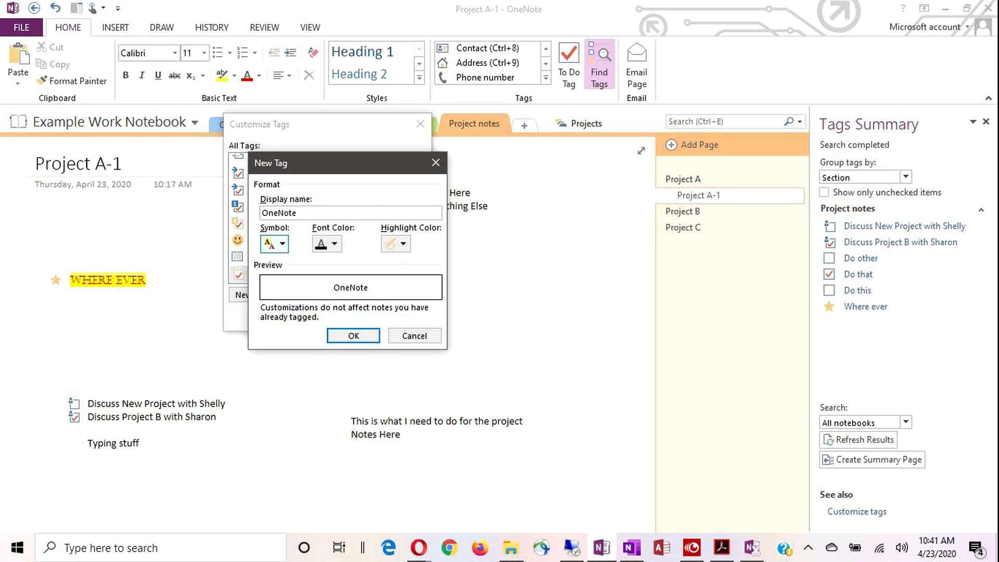
{"action": "type", "text": " Notes"}
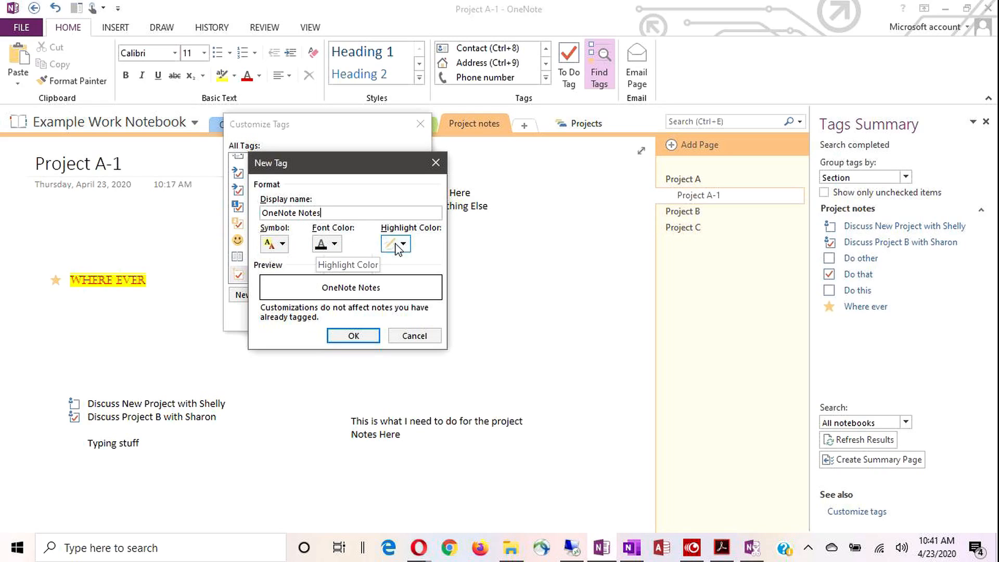
{"action": "left_click", "coordinate": [280, 247]}
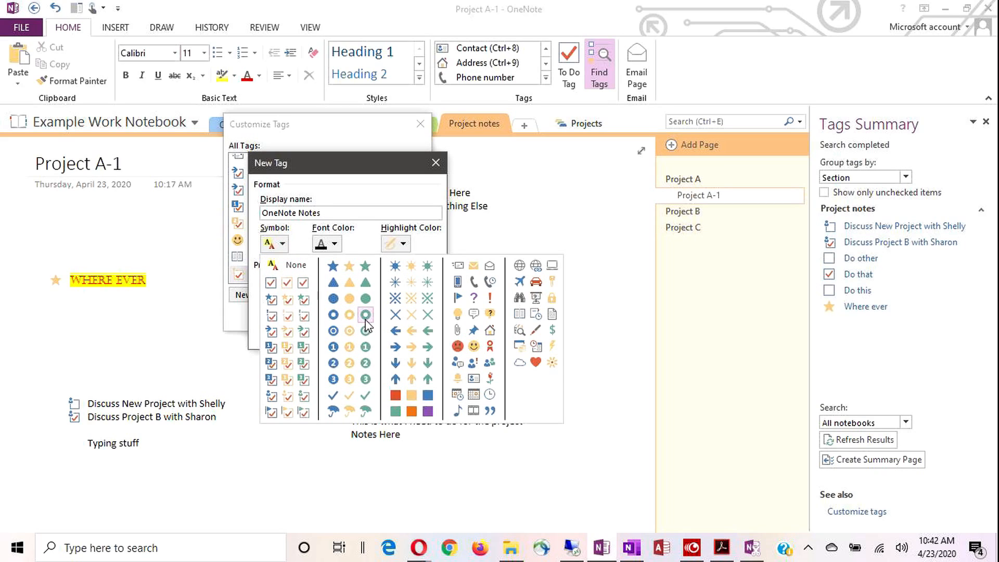
{"action": "left_click", "coordinate": [333, 314]}
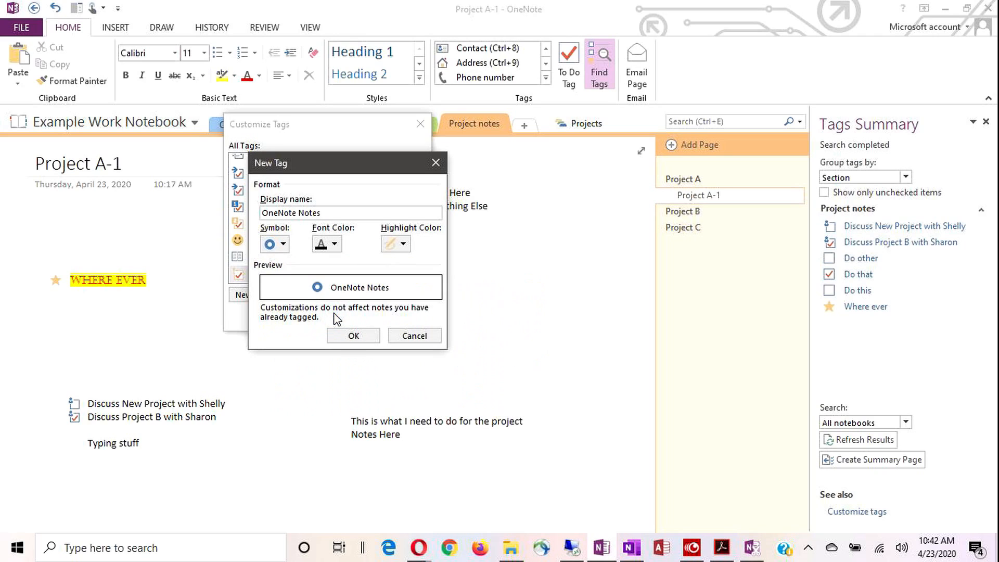
{"action": "left_click", "coordinate": [353, 337]}
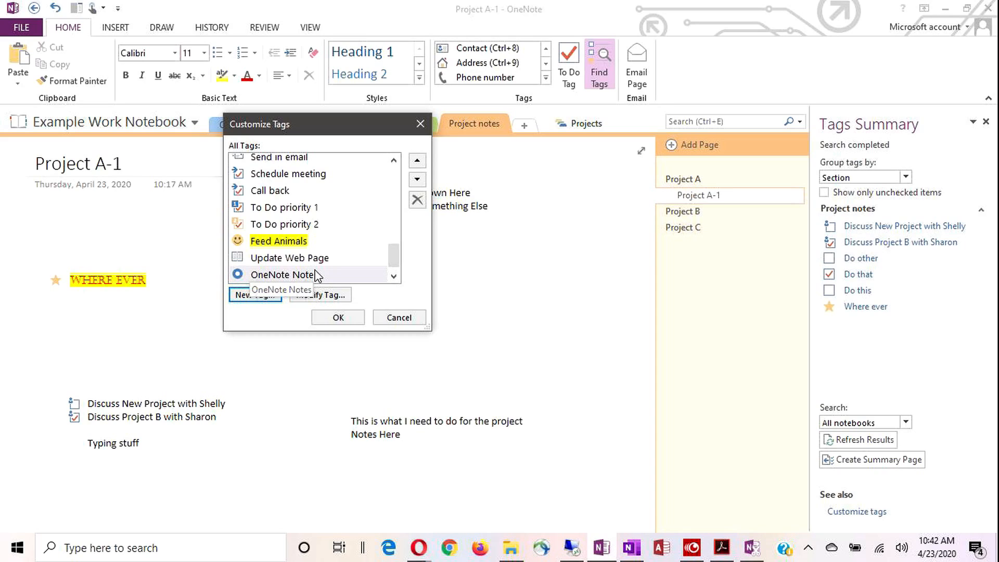
{"action": "left_click", "coordinate": [290, 258]}
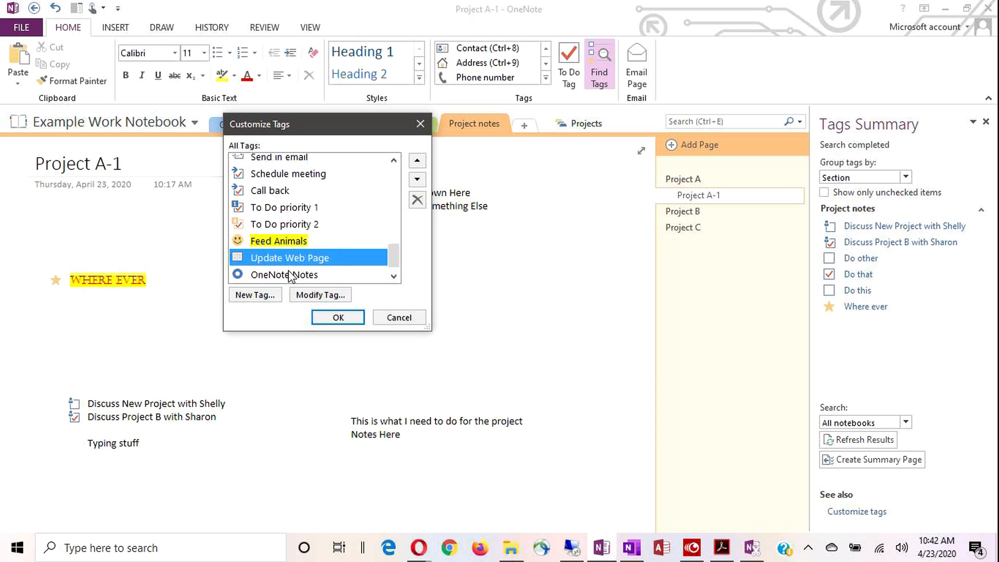
{"action": "left_click", "coordinate": [289, 272]}
{"action": "left_click", "coordinate": [335, 317]}
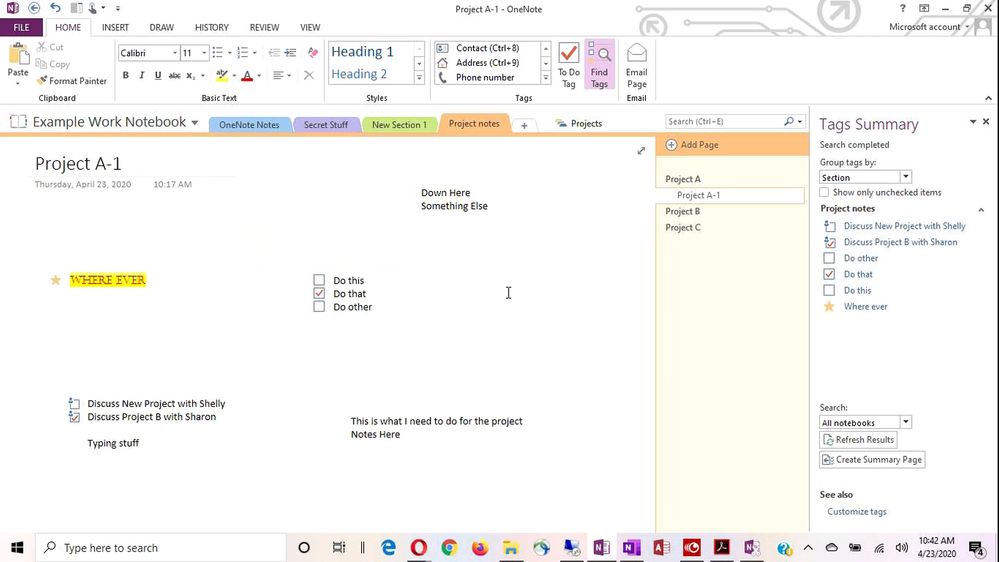
Step: On the New Things page of the OneNote Notes section, apply the custom OneNote Notes tag to the empty note line
{"action": "left_click", "coordinate": [546, 63]}
{"action": "left_click", "coordinate": [546, 64]}
{"action": "left_click", "coordinate": [546, 63]}
{"action": "left_click", "coordinate": [545, 64]}
{"action": "left_click", "coordinate": [545, 63]}
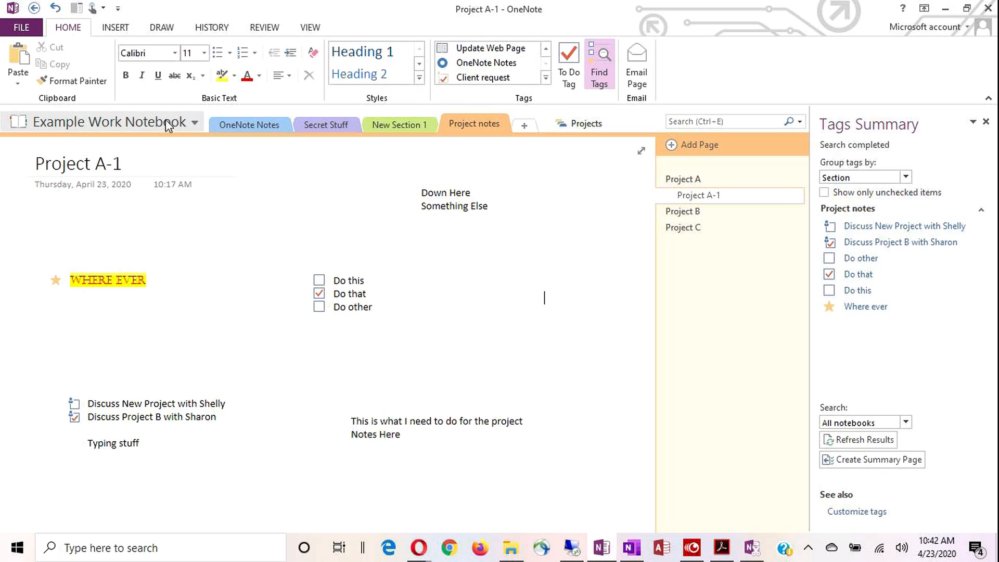
{"action": "left_click", "coordinate": [242, 124]}
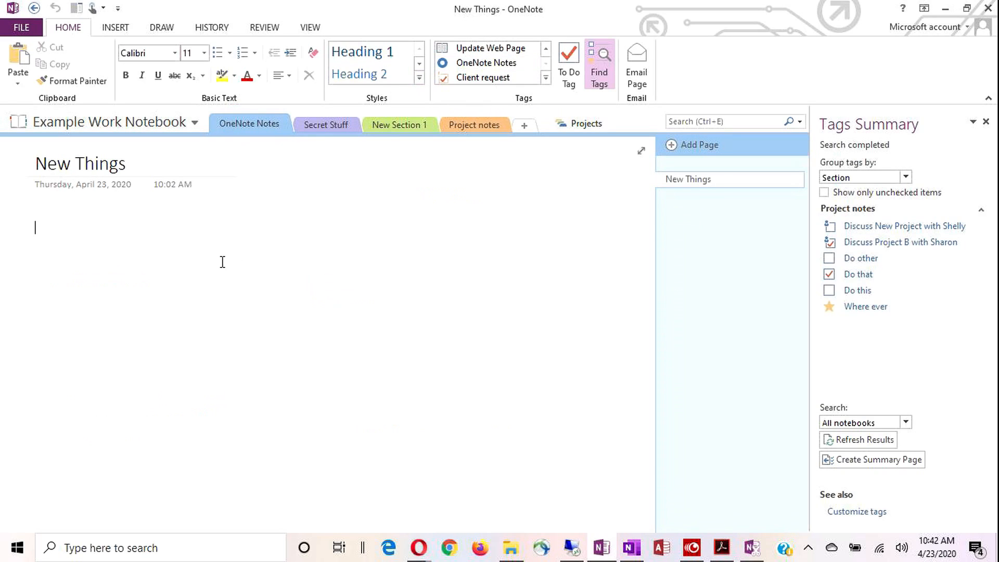
{"action": "left_click", "coordinate": [468, 63]}
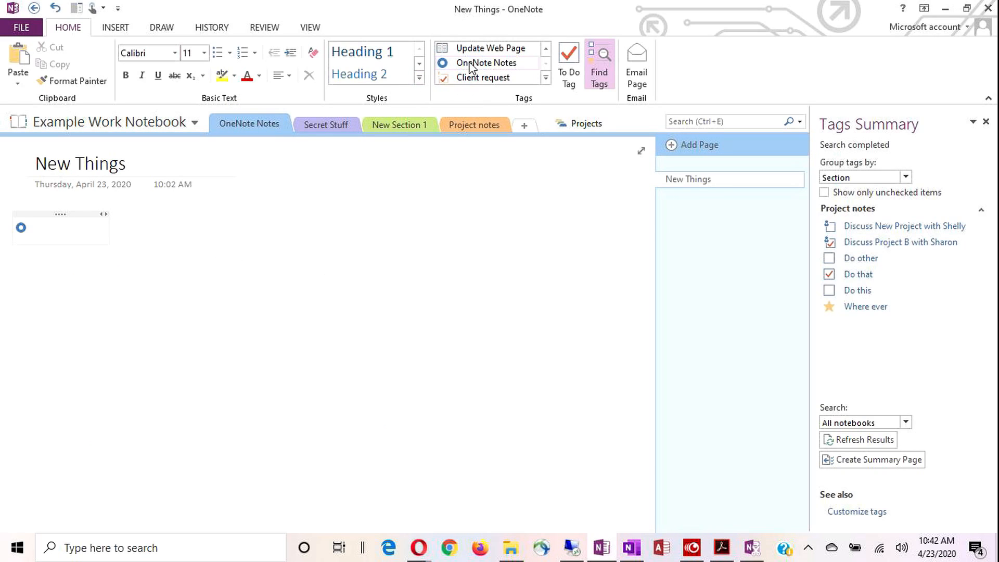
Step: Enter "Basic OneNote stuff" on the tagged line and add "Advanced OneNote stuff" below it with the same tag
{"action": "type", "text": "Baswic On"}
{"action": "key", "text": "BackSpace"}
{"action": "key", "text": "BackSpace"}
{"action": "key", "text": "BackSpace"}
{"action": "key", "text": "BackSpace"}
{"action": "type", "text": "ic OneNote"}
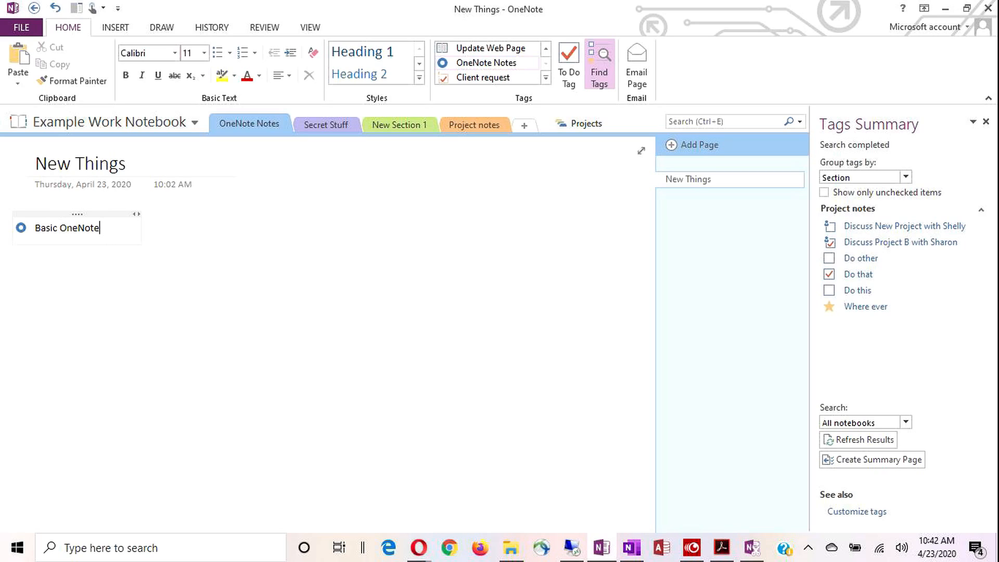
{"action": "type", "text": " stuff"}
{"action": "left_click", "coordinate": [470, 63]}
{"action": "type", "text": "Advanced OneNote"}
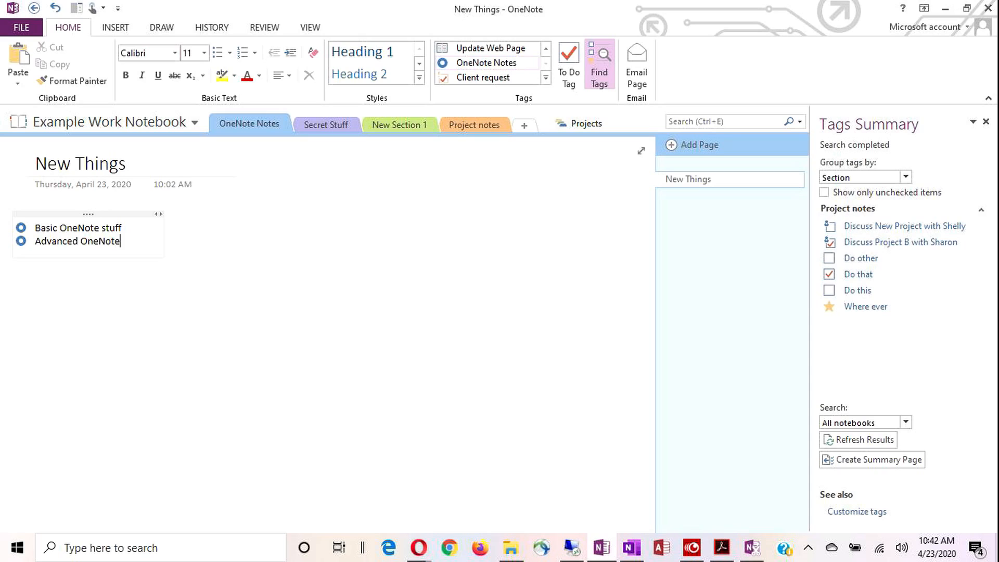
{"action": "type", "text": " stuff"}
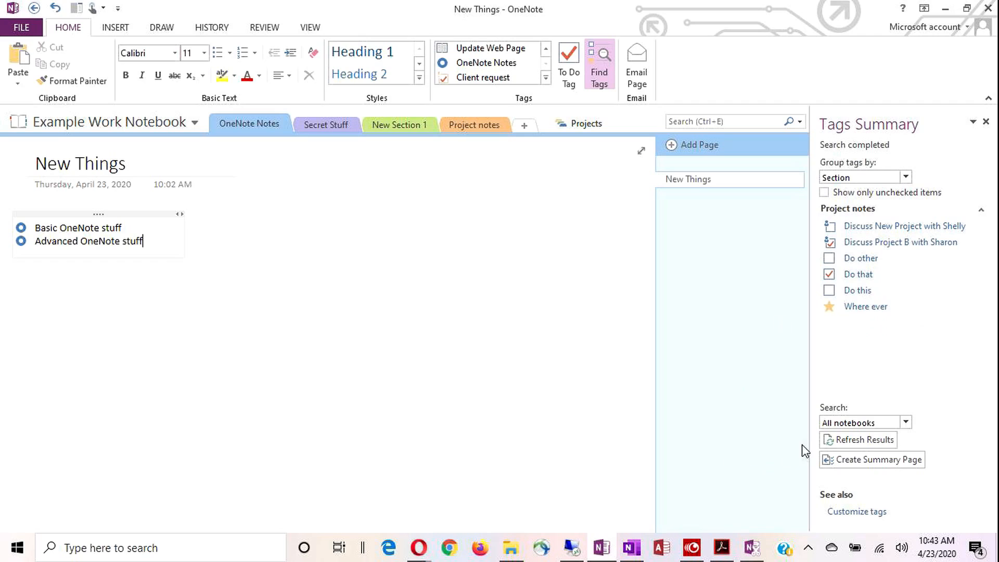
Step: Refresh the tag results for all notebooks, keeping them grouped by Section
{"action": "left_click", "coordinate": [843, 440]}
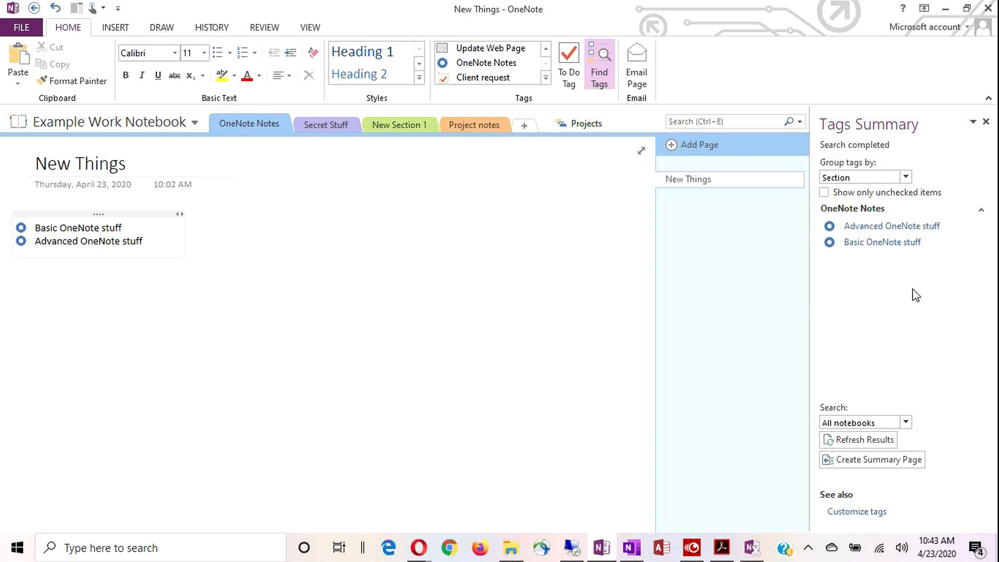
{"action": "left_click", "coordinate": [907, 177]}
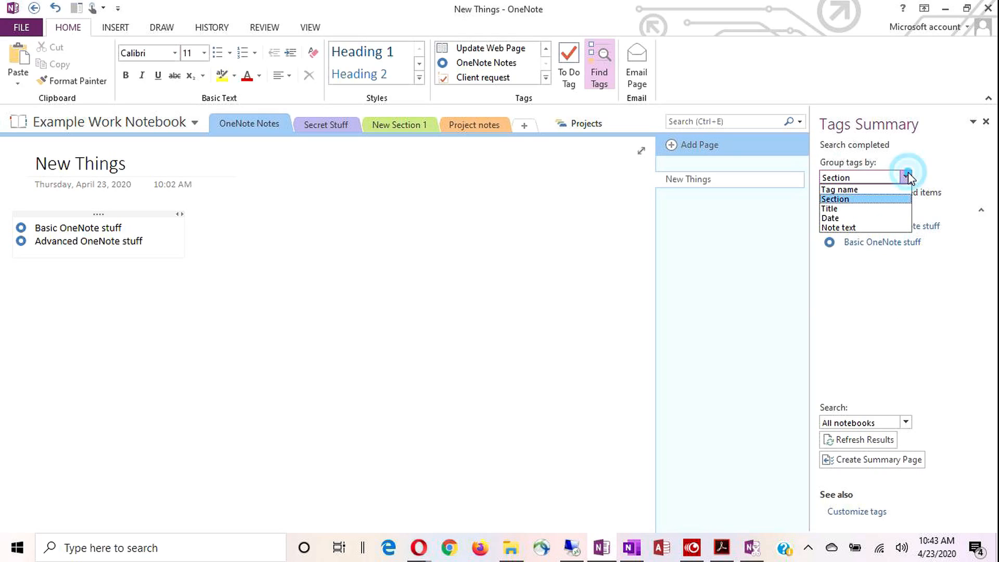
{"action": "left_click", "coordinate": [869, 200]}
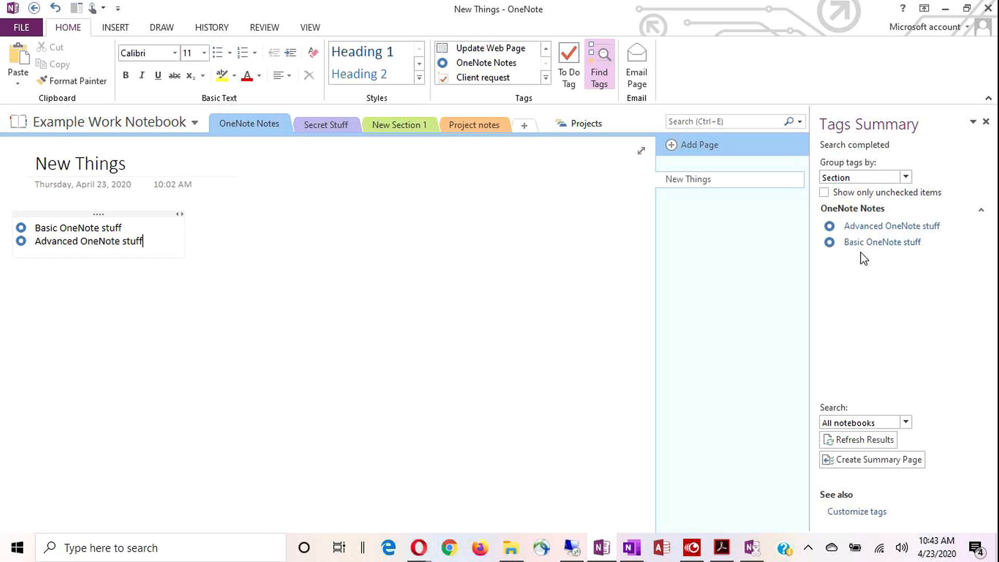
Step: Title the untitled page in New Section 1 "Styles" and move to the page body
{"action": "left_click", "coordinate": [406, 131]}
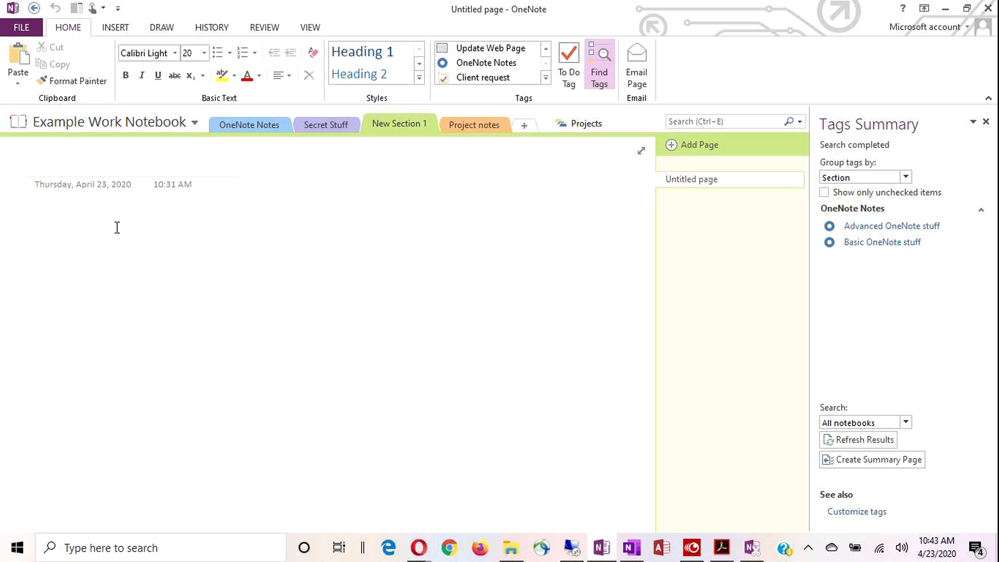
{"action": "type", "text": "Styles"}
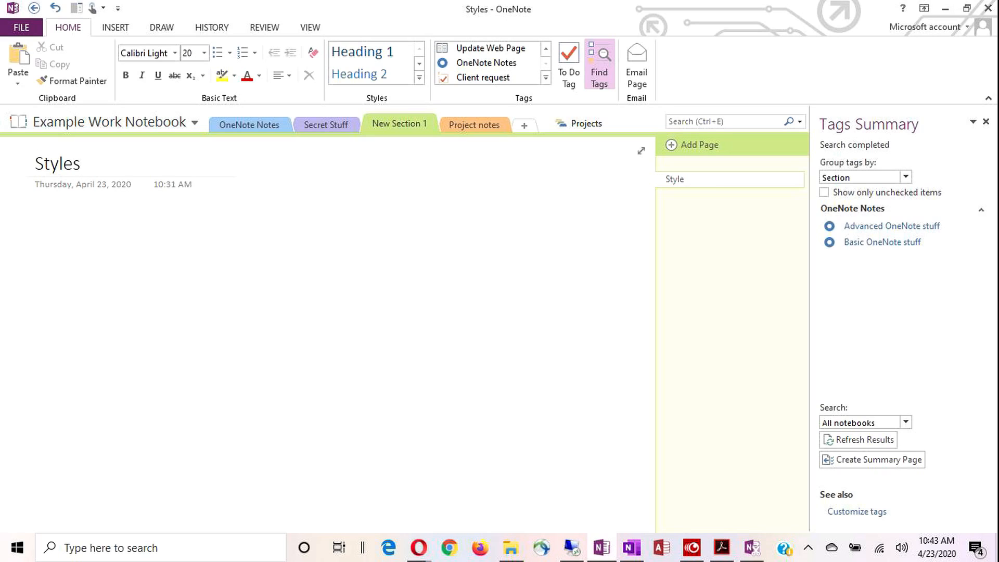
{"action": "key", "text": "Return"}
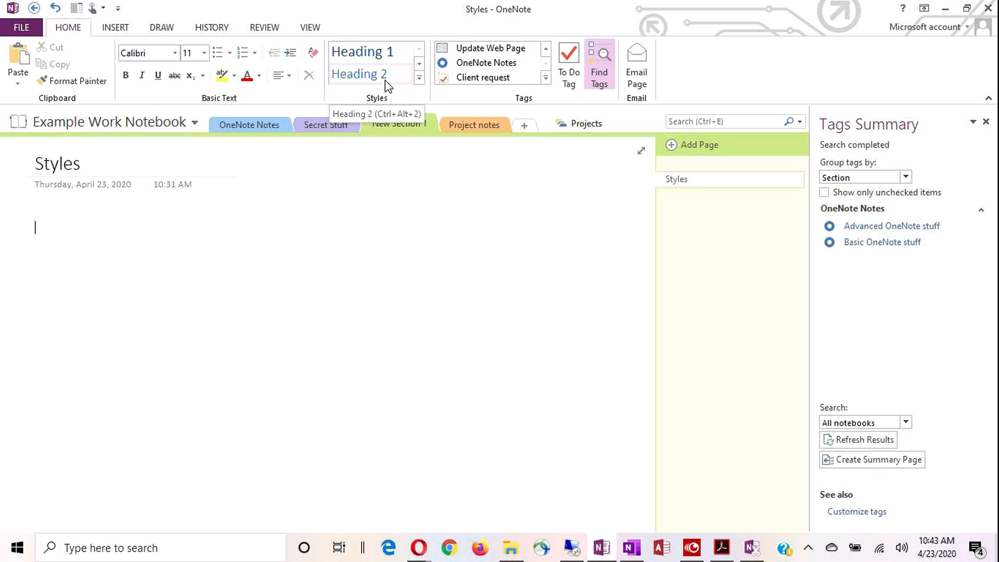
Step: Add a "Main Topic" line to the Styles page in the Heading 1 style
{"action": "left_click", "coordinate": [419, 79]}
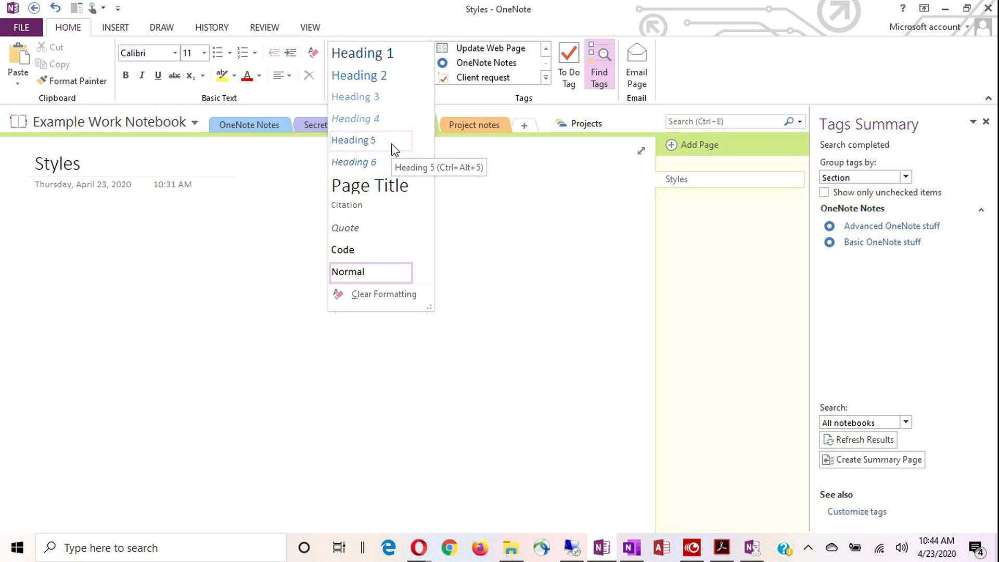
{"action": "left_click", "coordinate": [354, 58]}
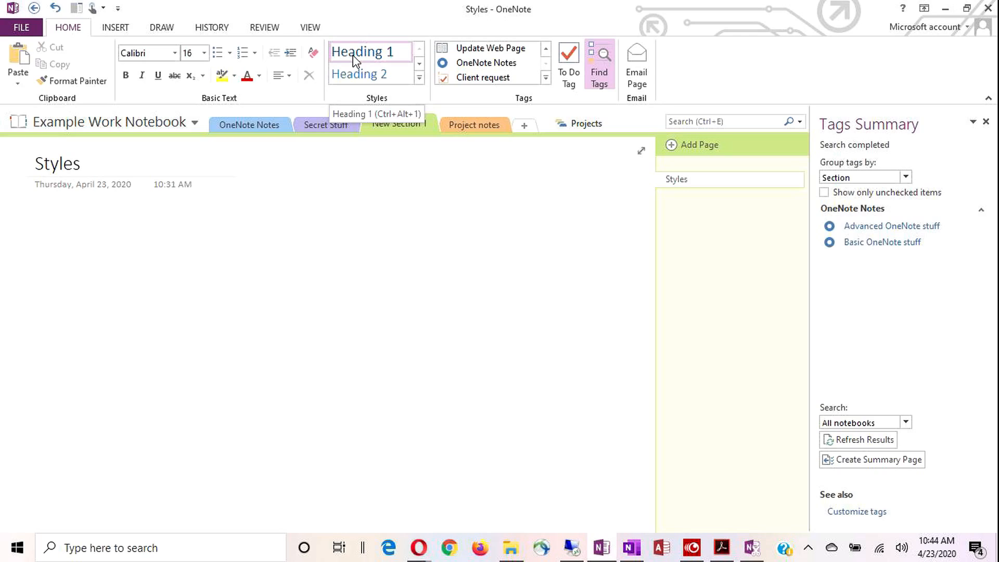
{"action": "type", "text": "Main "}
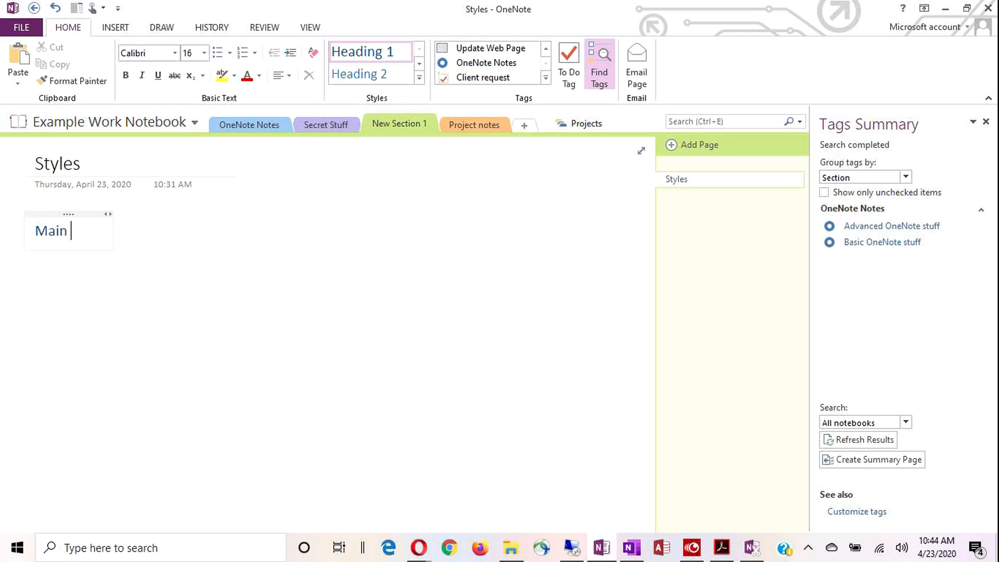
{"action": "type", "text": "Topic"}
{"action": "key", "text": "Return"}
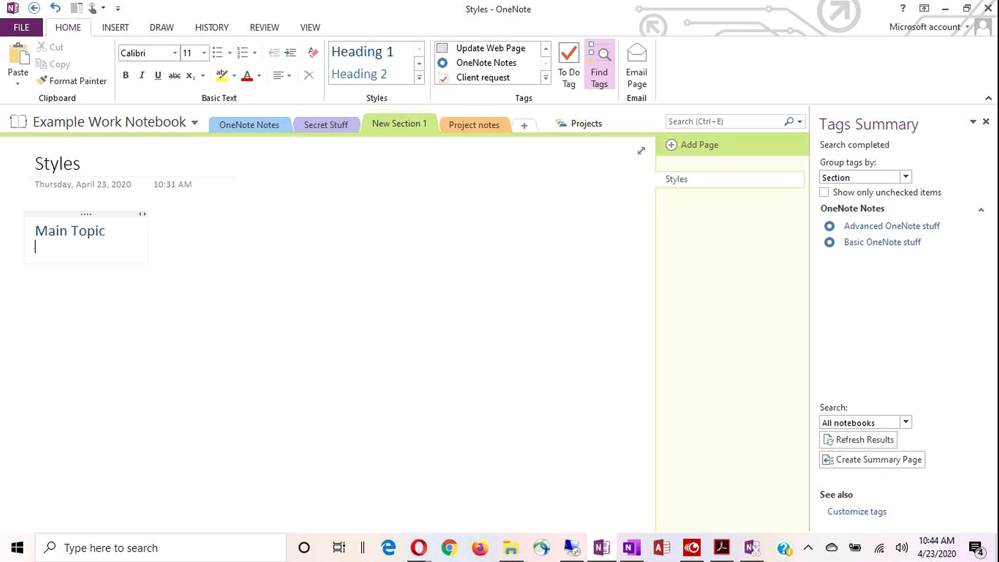
Step: Add "Normal text" beneath the Main Topic heading and indent it one level
{"action": "type", "text": "Normal text"}
{"action": "left_click_drag", "start_coordinate": [17, 247], "coordinate": [52, 248]}
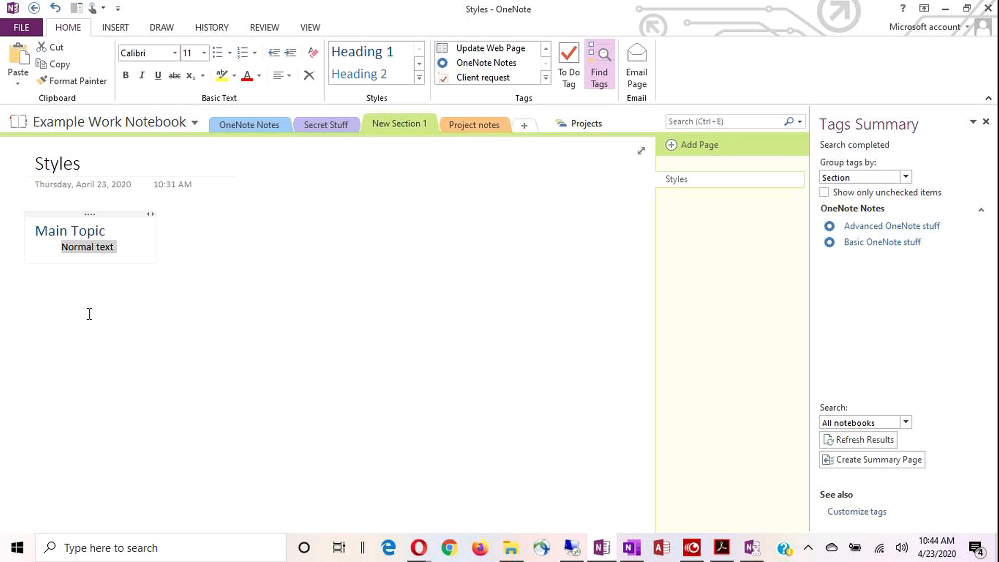
{"action": "left_click", "coordinate": [130, 248]}
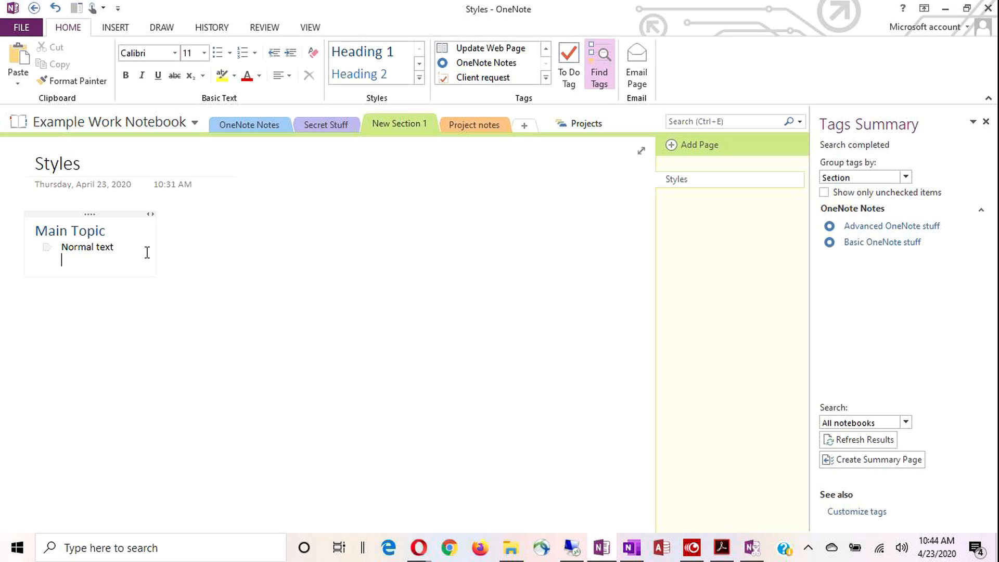
Step: Add a "Sub-Heading 1" line below the indented text in the Heading 2 style
{"action": "key", "text": "Return"}
{"action": "left_click", "coordinate": [357, 75]}
{"action": "type", "text": "Sub-H"}
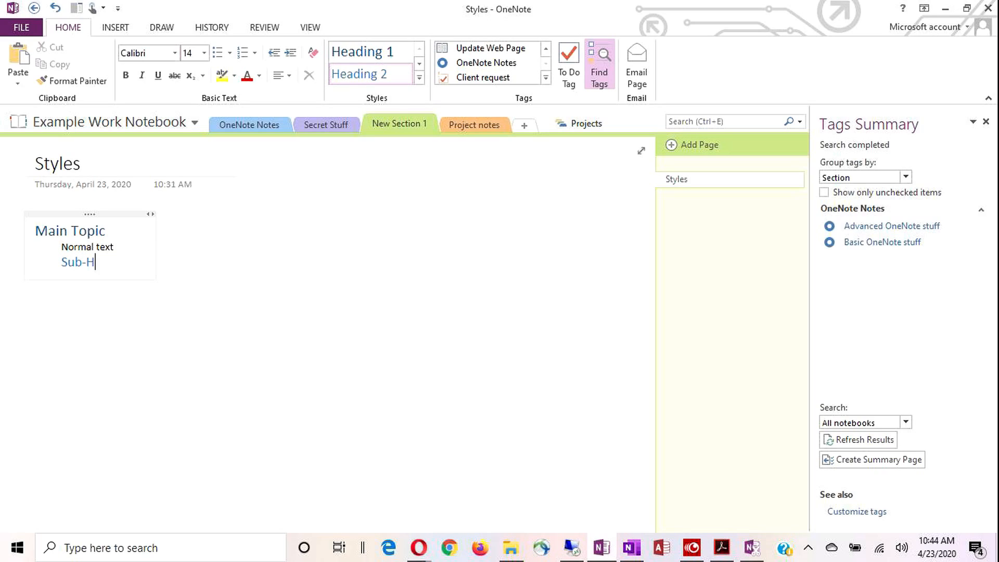
{"action": "type", "text": "eading 1"}
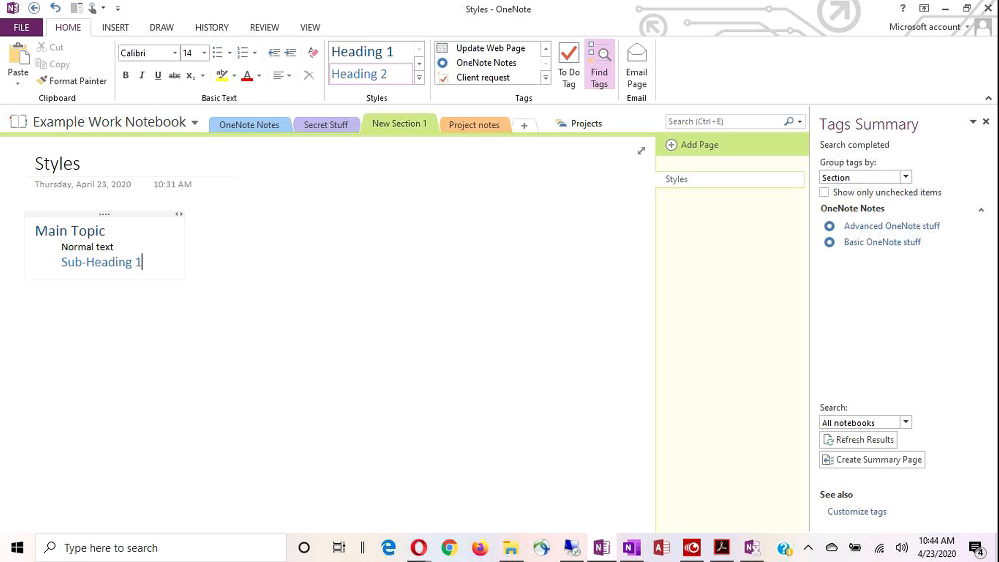
Step: Add a line reading "Normal text" under Sub-Heading 1
{"action": "key", "text": "Return"}
{"action": "type", "text": "norm"}
{"action": "key", "text": "BackSpace"}
{"action": "type", "text": "mal text"}
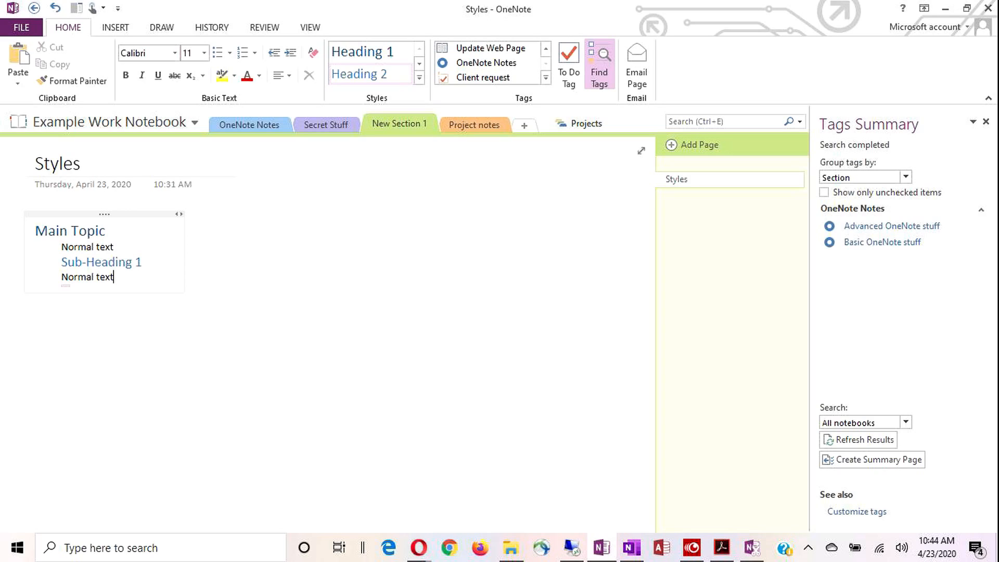
Step: Add a separate note beside the outline reading "This is a Citation" in the Citation style
{"action": "left_click", "coordinate": [349, 271]}
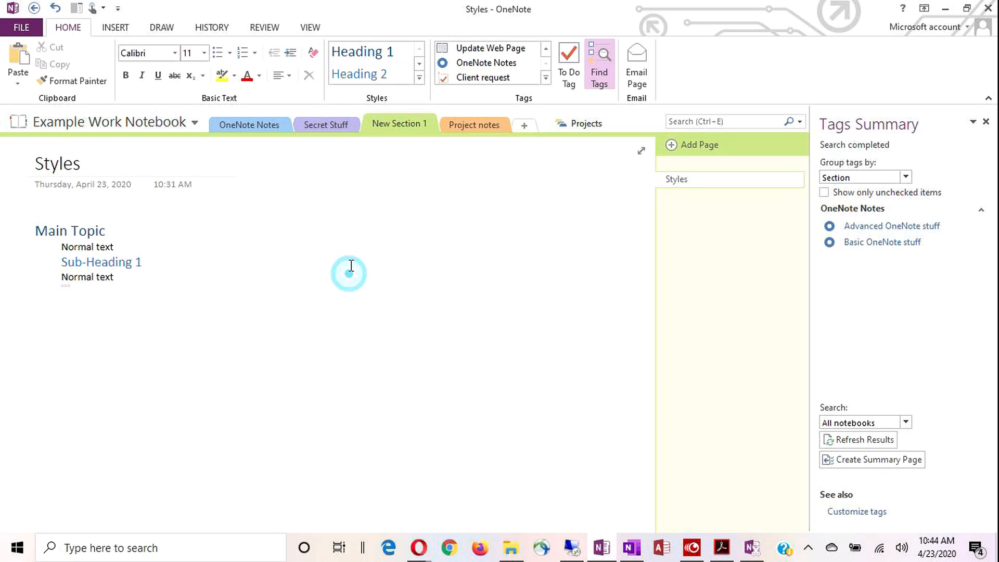
{"action": "left_click", "coordinate": [419, 78]}
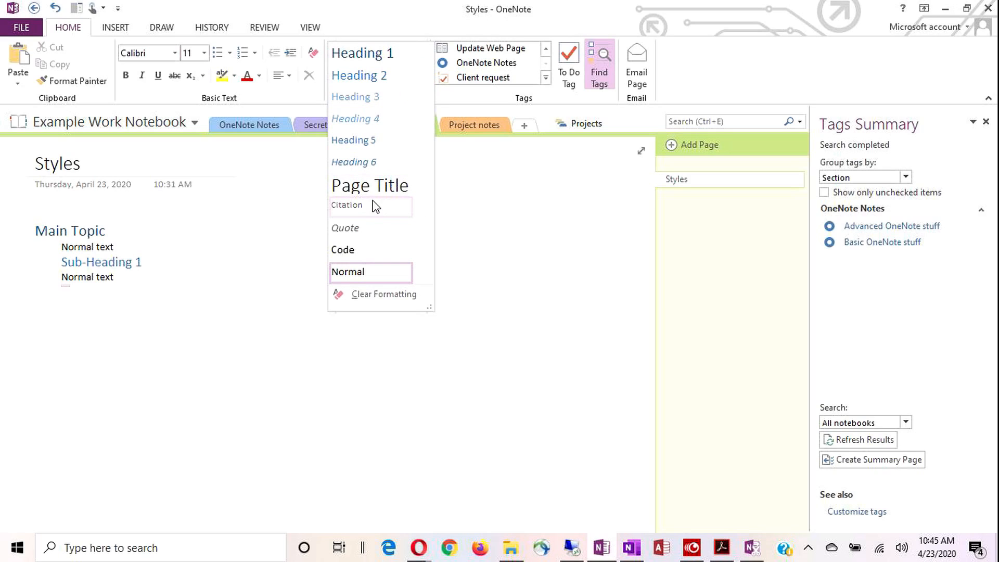
{"action": "left_click", "coordinate": [363, 208]}
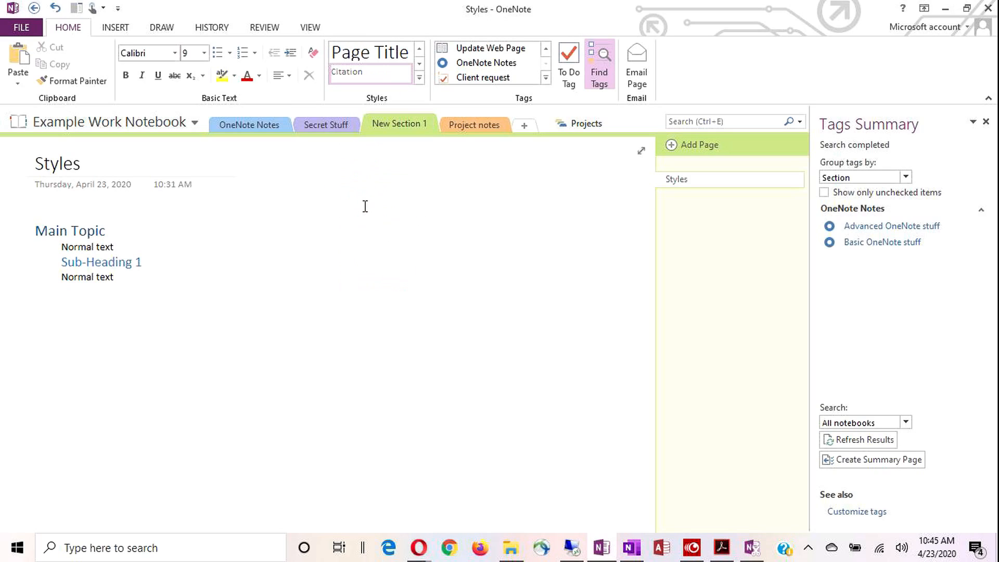
{"action": "type", "text": "C"}
{"action": "key", "text": "ctrl+z"}
{"action": "type", "text": "This"}
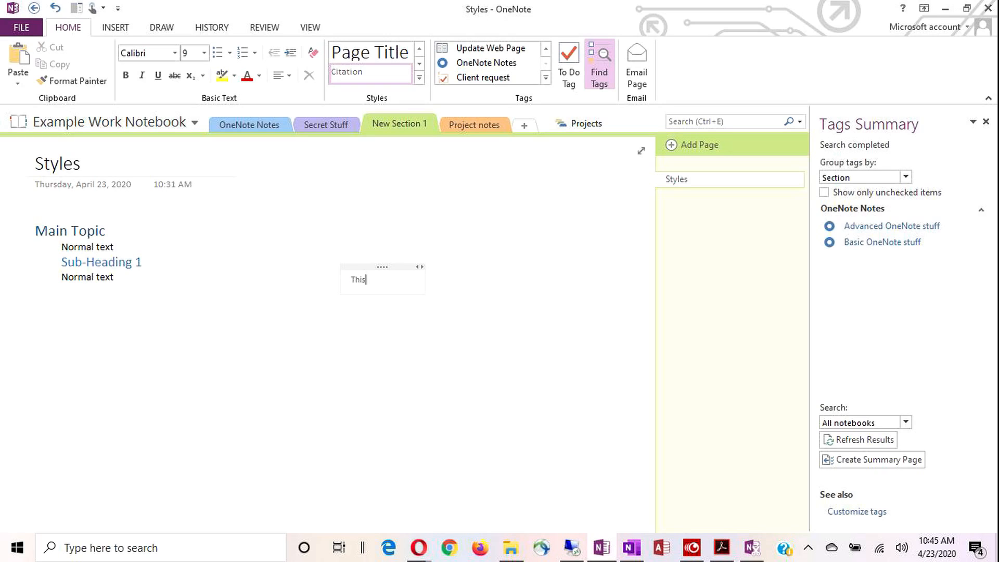
{"action": "type", "text": " is a Citation"}
{"action": "key", "text": "Return"}
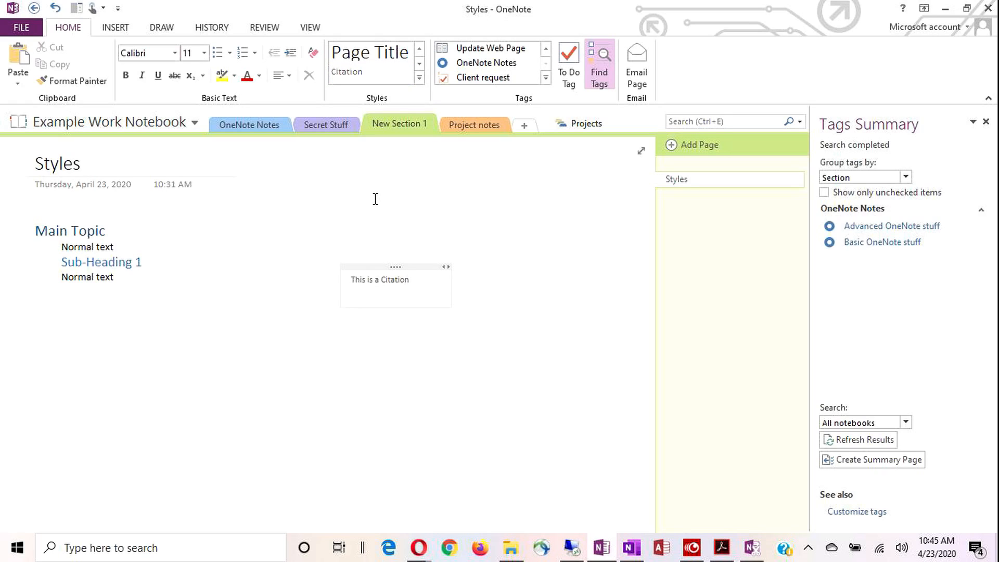
Step: Add a "Normal Text" line beneath the citation, try the Citation style on it and undo that style change
{"action": "type", "text": "Normal Text"}
{"action": "left_click", "coordinate": [358, 77]}
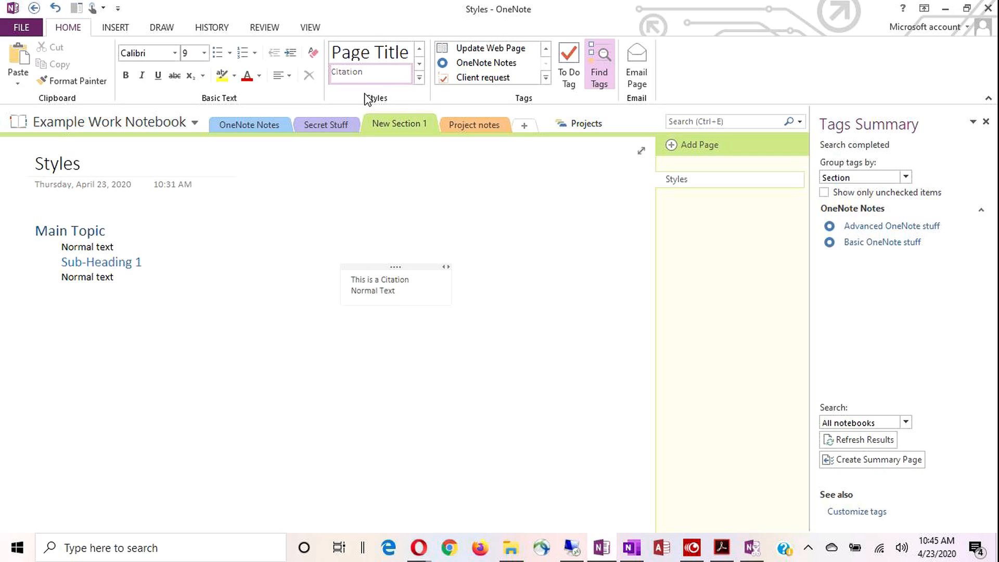
{"action": "key", "text": "ctrl+z"}
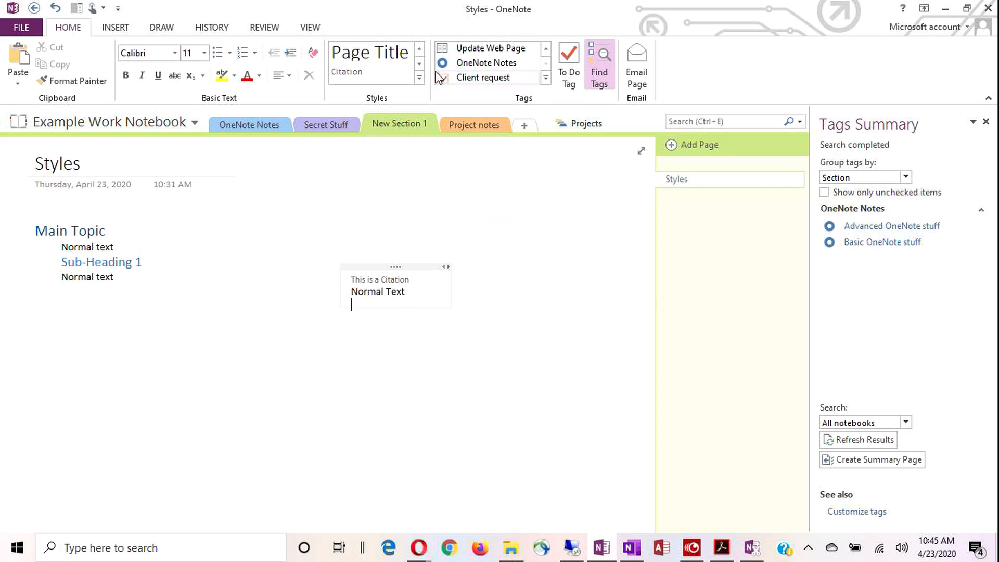
Step: Add the line "Type Code for Programming" below Normal Text in the Code style
{"action": "left_click", "coordinate": [419, 78]}
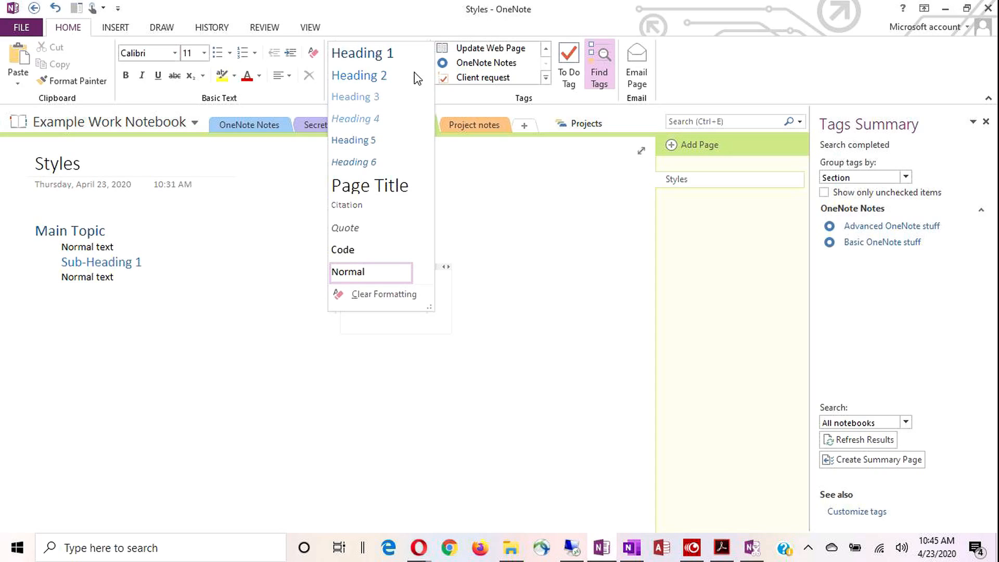
{"action": "left_click", "coordinate": [369, 253]}
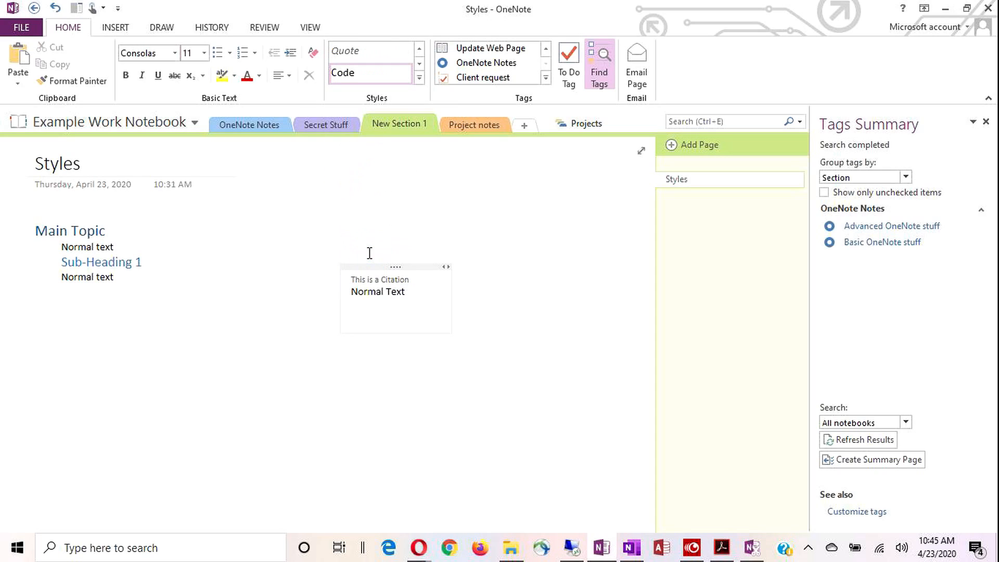
{"action": "type", "text": "Type Code for Programming"}
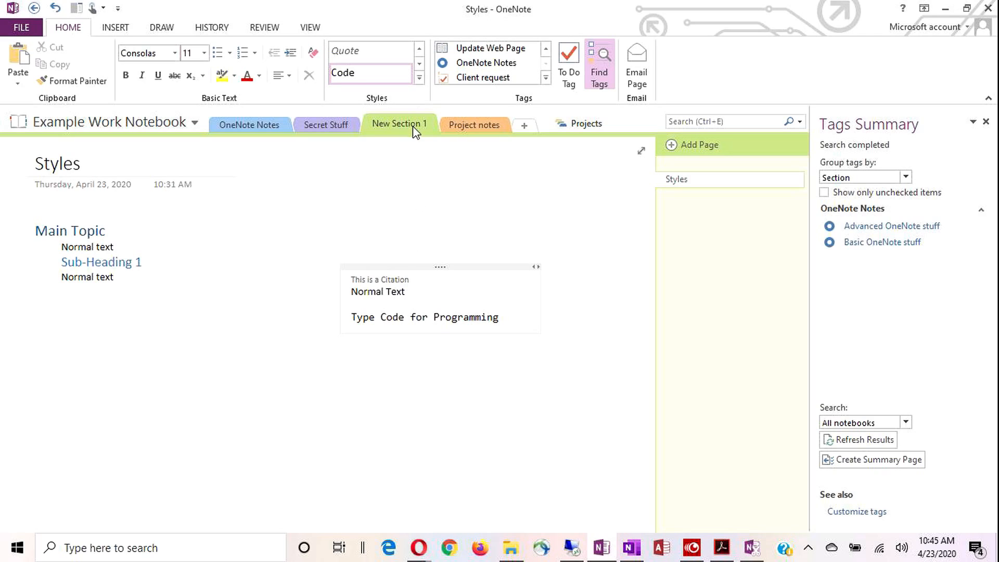
Step: Change the "Type Code for Programming" line to the Heading 1 style
{"action": "left_click", "coordinate": [420, 78]}
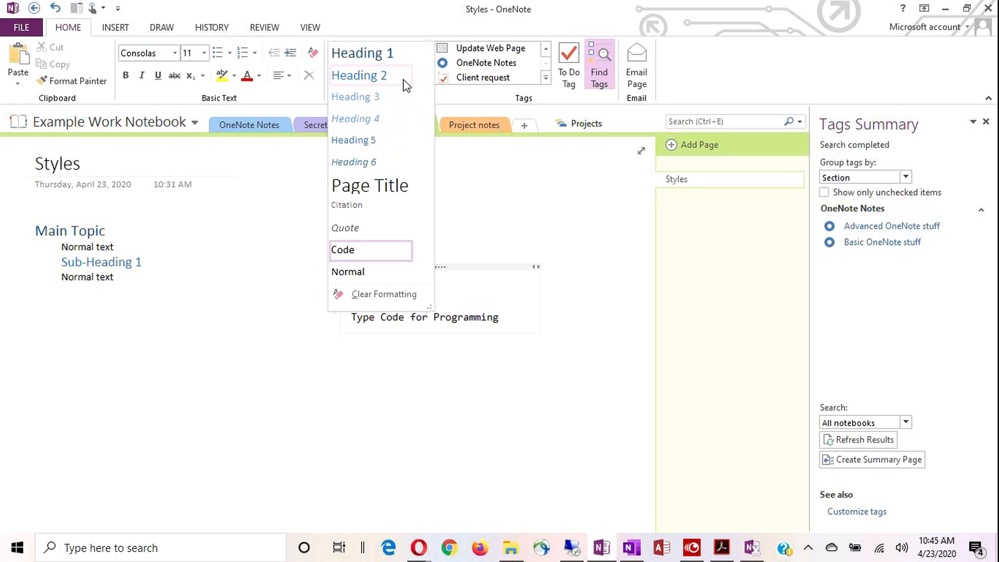
{"action": "left_click", "coordinate": [427, 247]}
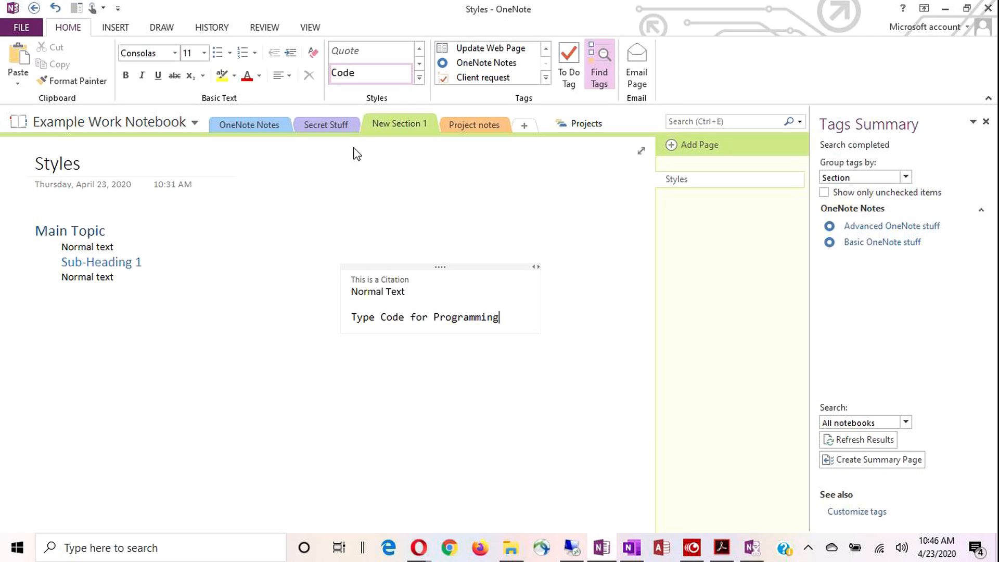
{"action": "left_click", "coordinate": [420, 77]}
{"action": "left_click", "coordinate": [364, 54]}
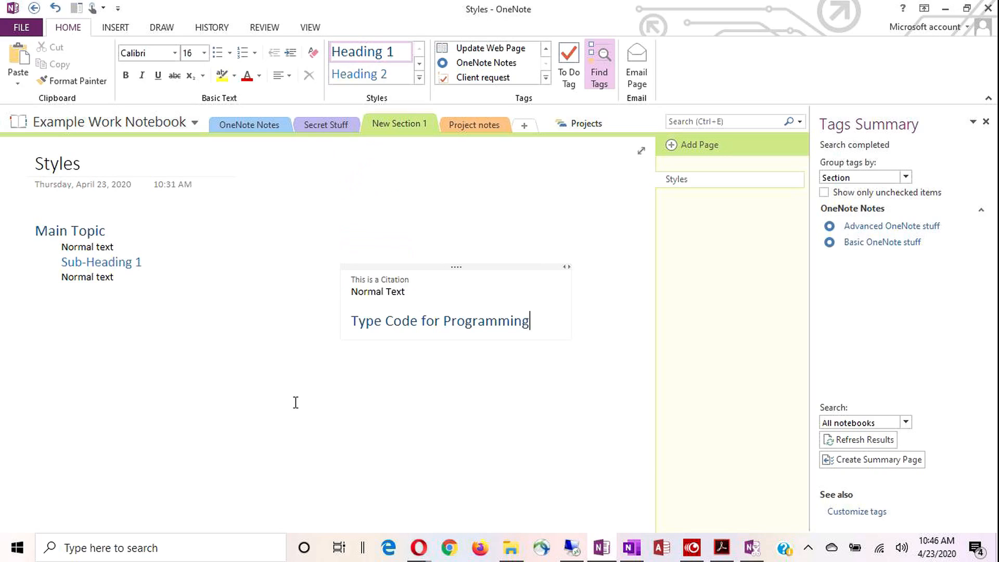
{"action": "left_click", "coordinate": [328, 394]}
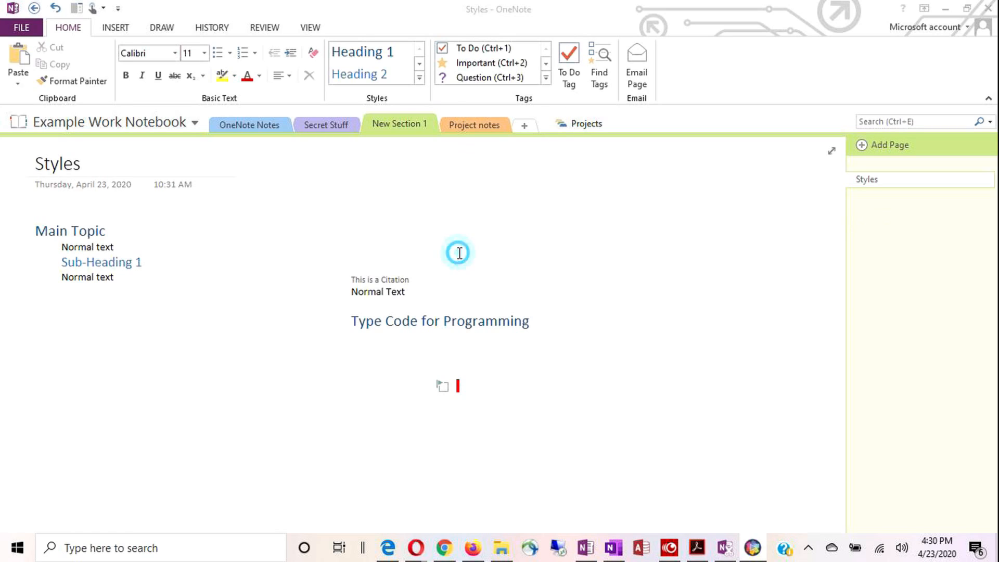
Step: Delete the custom Feed Animals tag from the tag list
{"action": "left_click", "coordinate": [511, 200]}
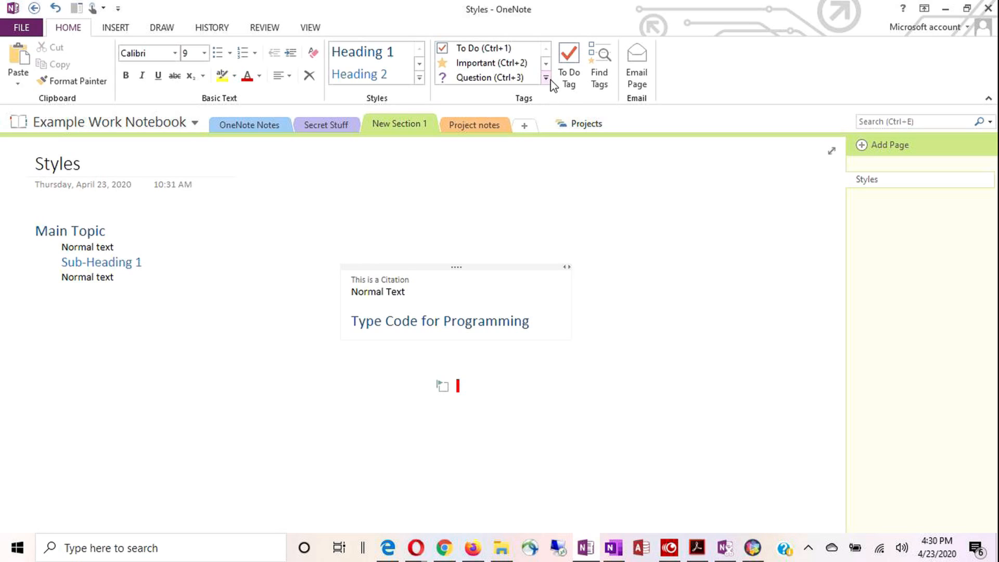
{"action": "left_click", "coordinate": [545, 78]}
{"action": "left_click", "coordinate": [545, 78]}
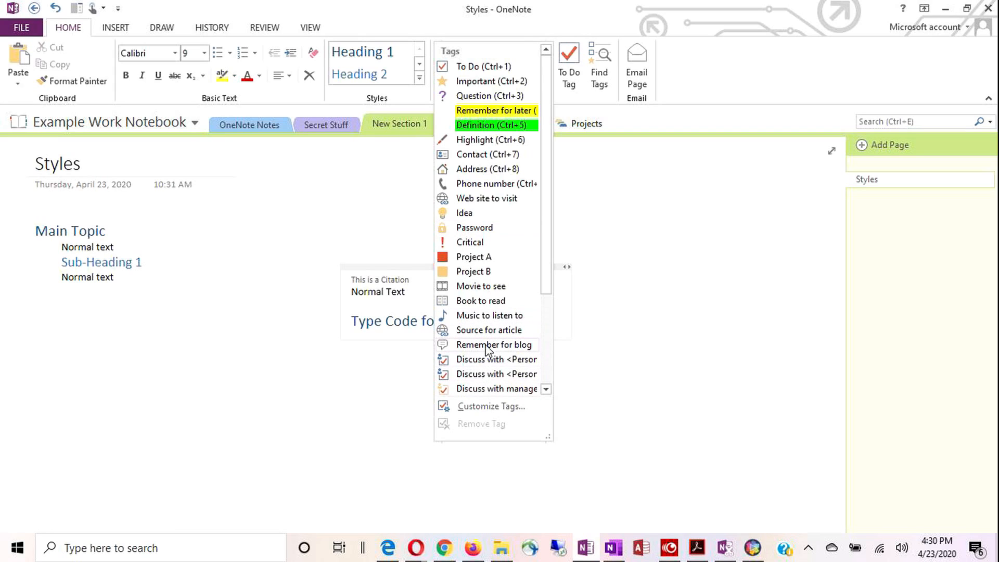
{"action": "scroll", "coordinate": [486, 349], "scroll_direction": "down", "scroll_amount": 3}
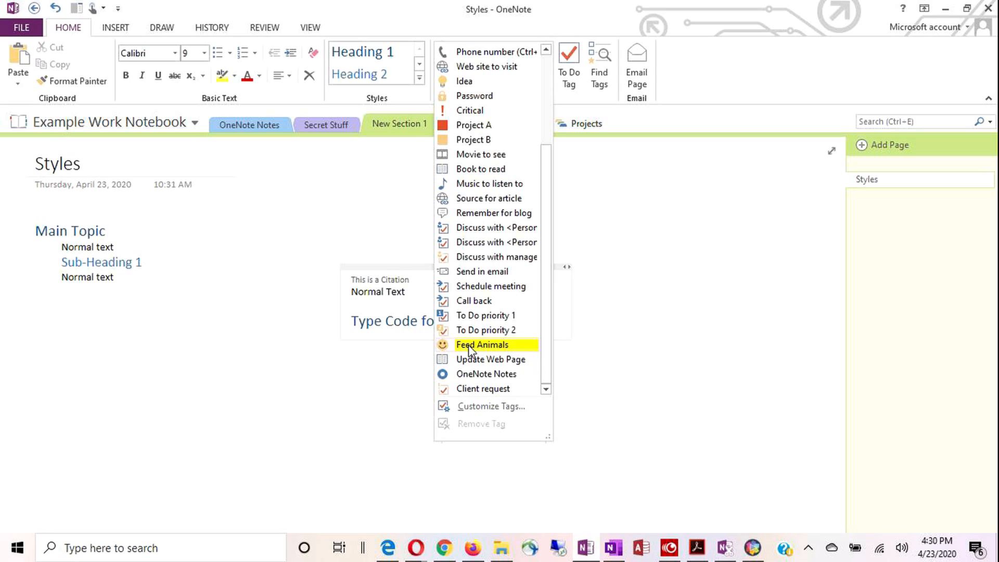
{"action": "right_click", "coordinate": [469, 345]}
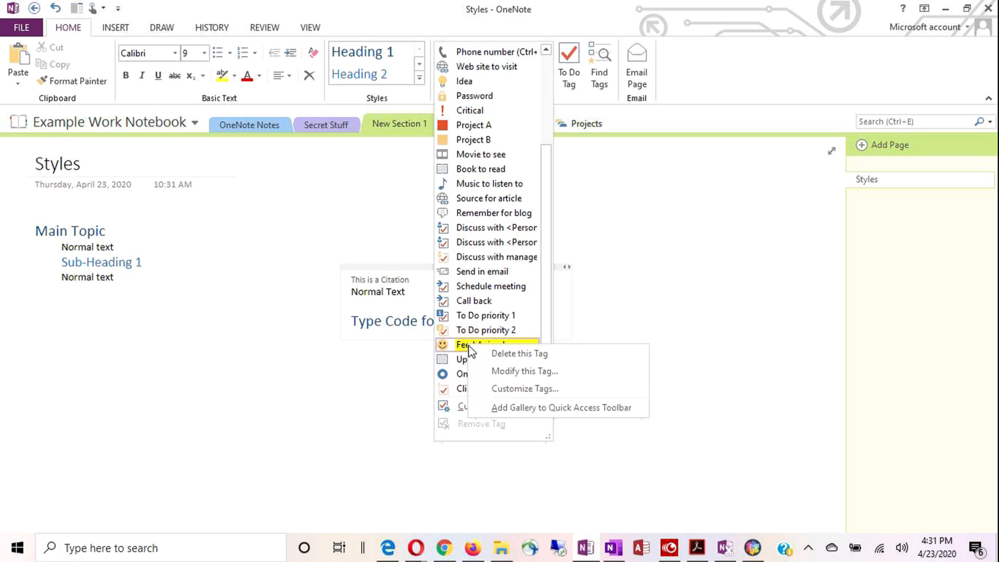
{"action": "left_click", "coordinate": [497, 356]}
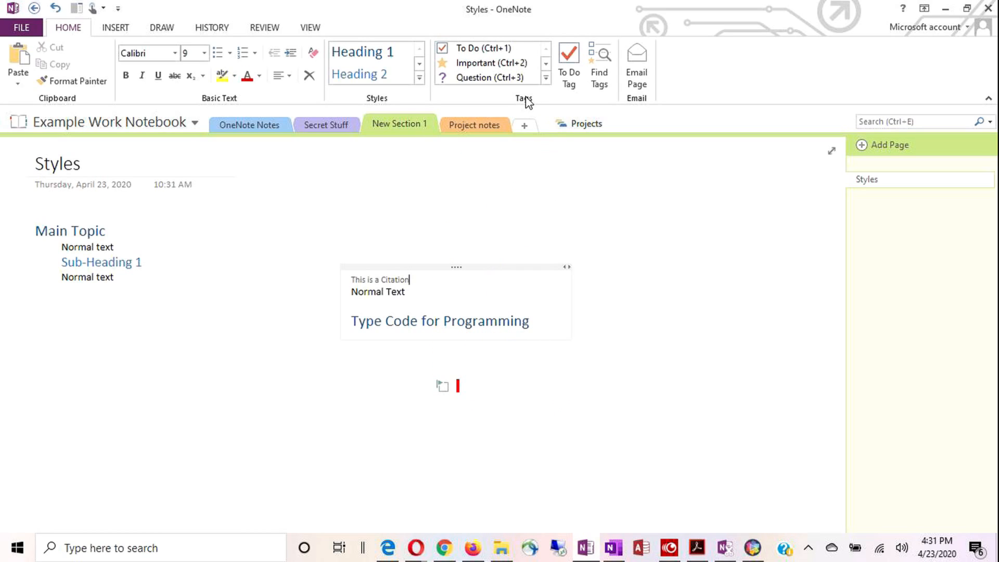